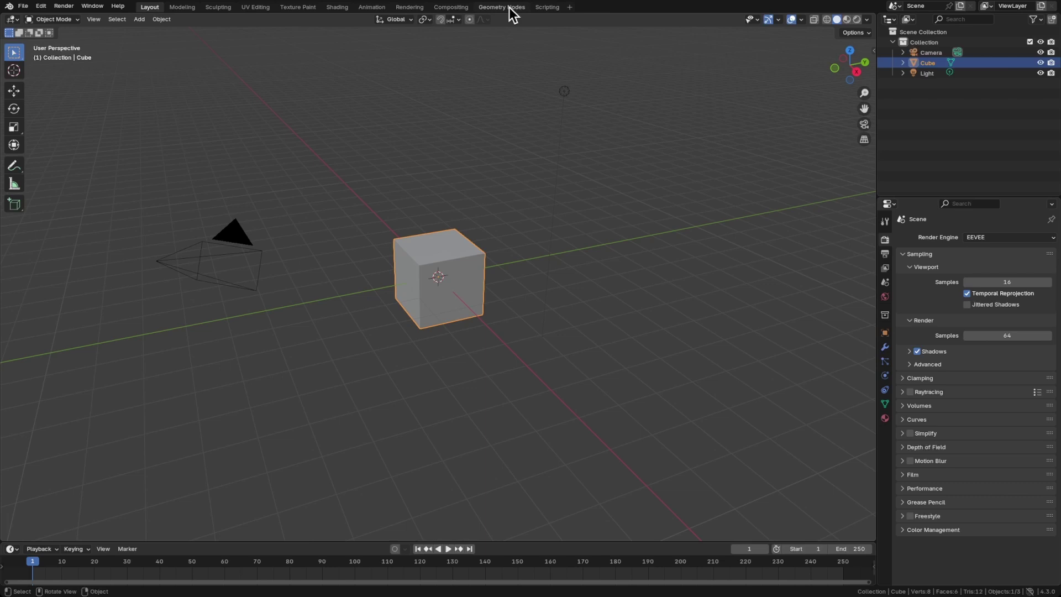
Create a new geometry node tree on the cube in the Geometry Nodes workspace and delete its Group Input node.
click(509, 7)
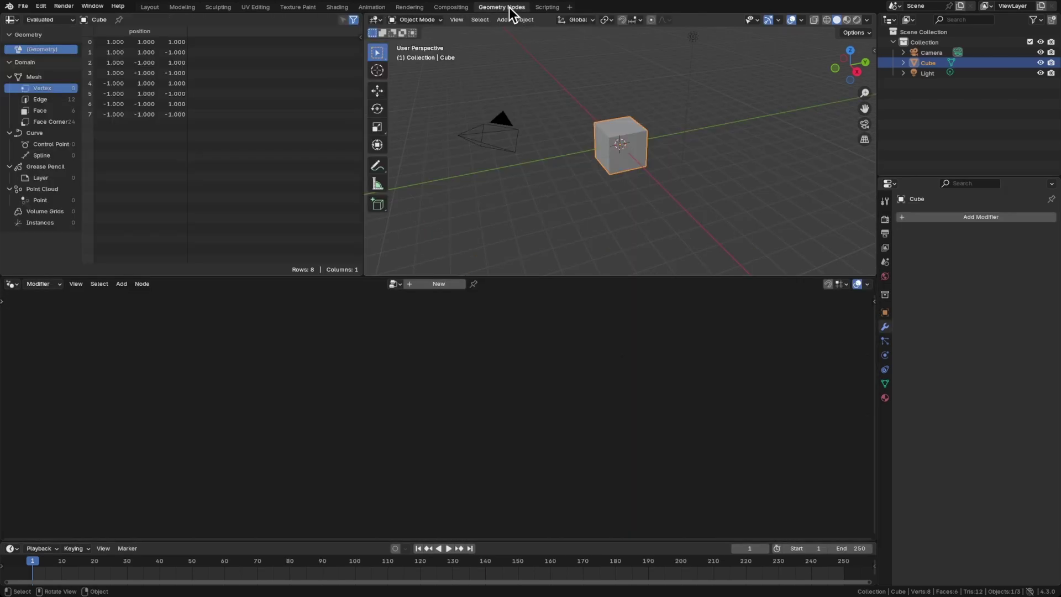
click(445, 284)
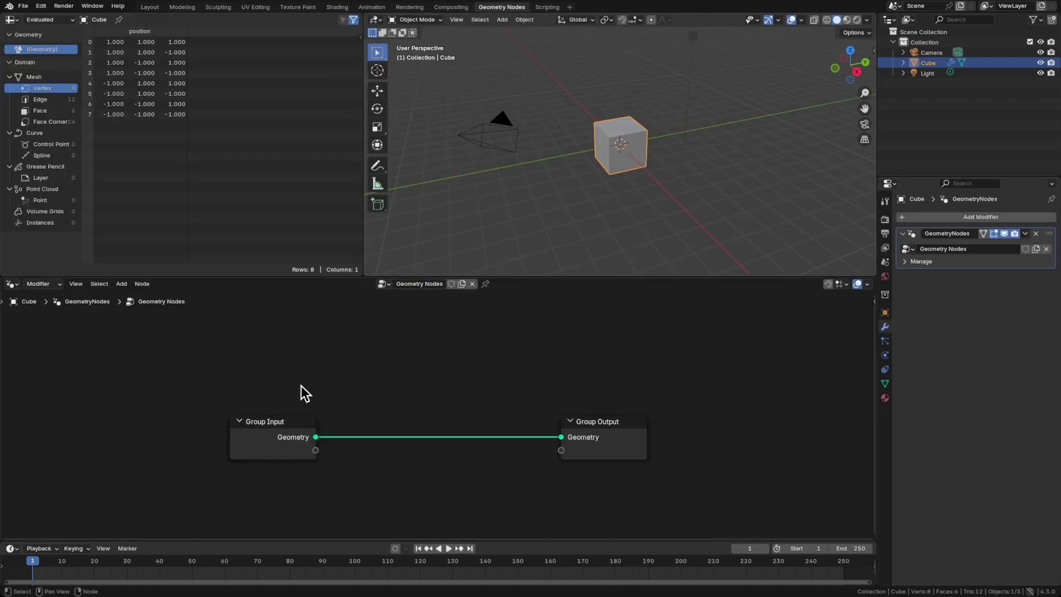
click(267, 446)
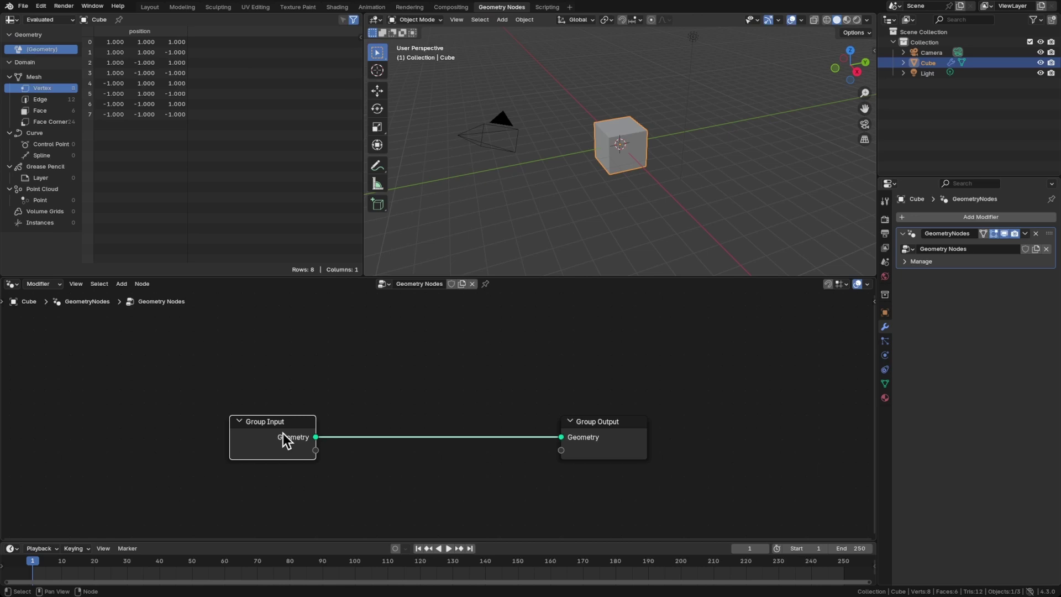
key(x)
Add a Mesh Line node, connect its Mesh output to the Group Output geometry, and space the two nodes apart.
key(shift+a)
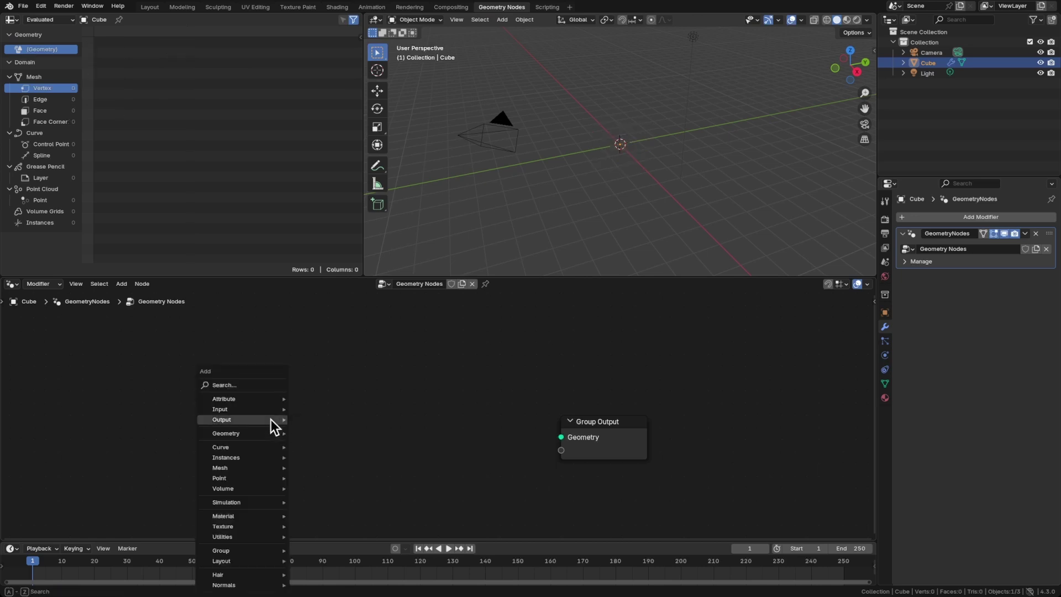
mouse_move(270, 419)
text(mesh line)
key(Return)
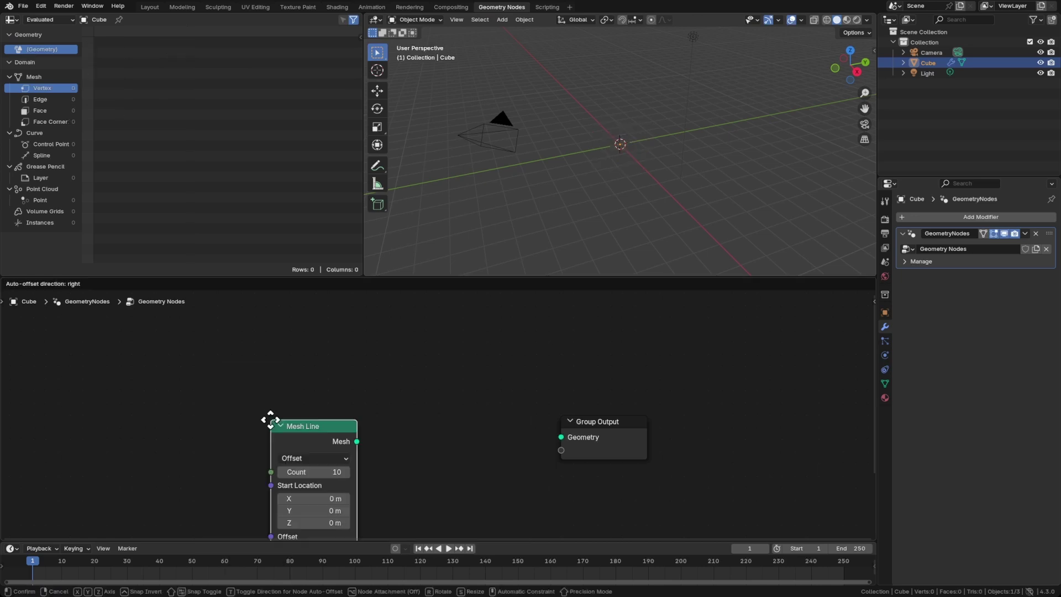
click(251, 348)
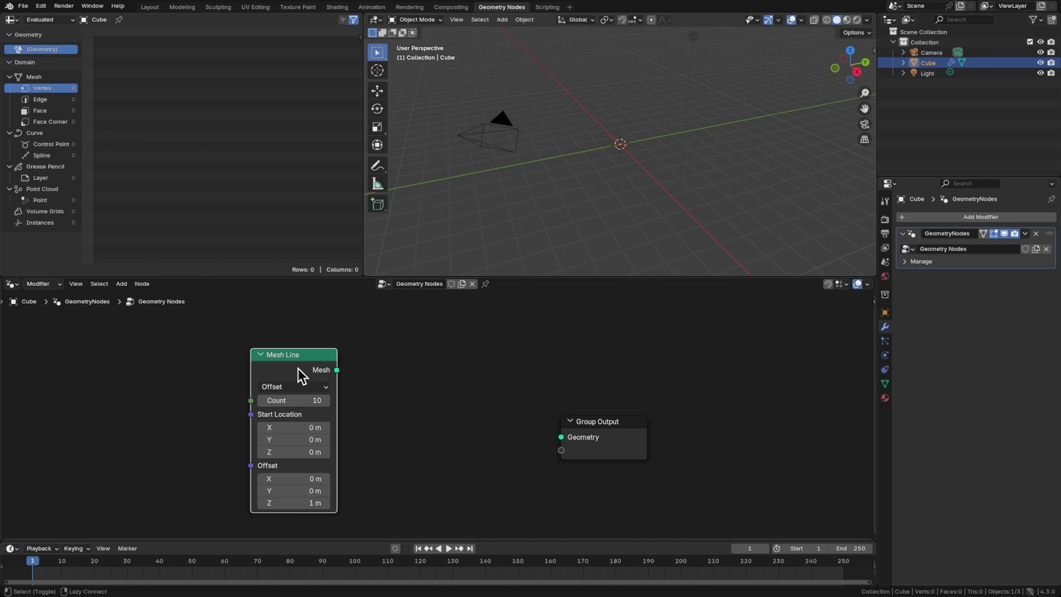
drag(336, 370, 795, 411)
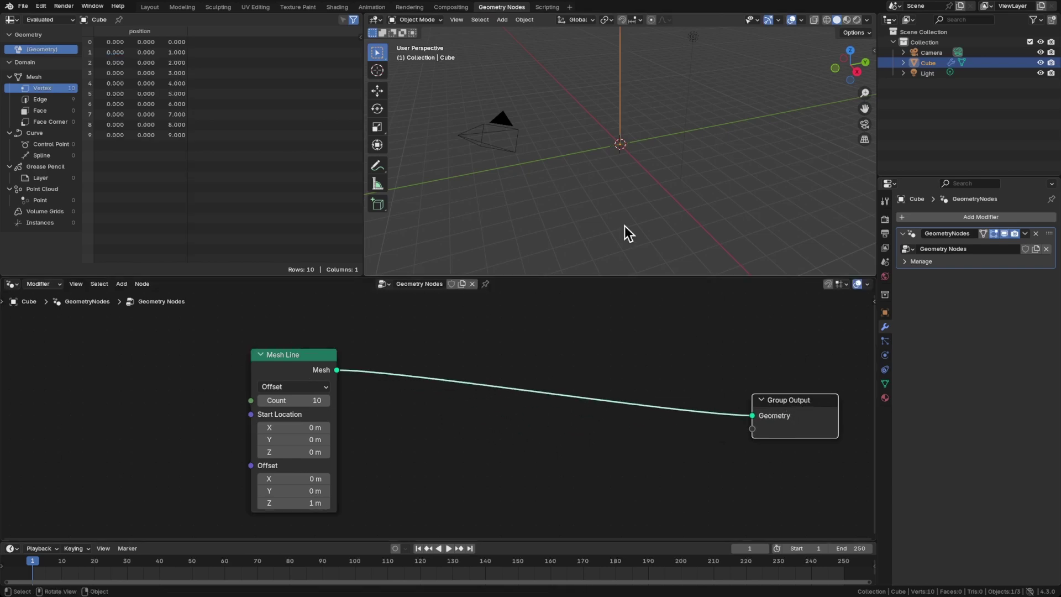
middle_drag(625, 225, 619, 198)
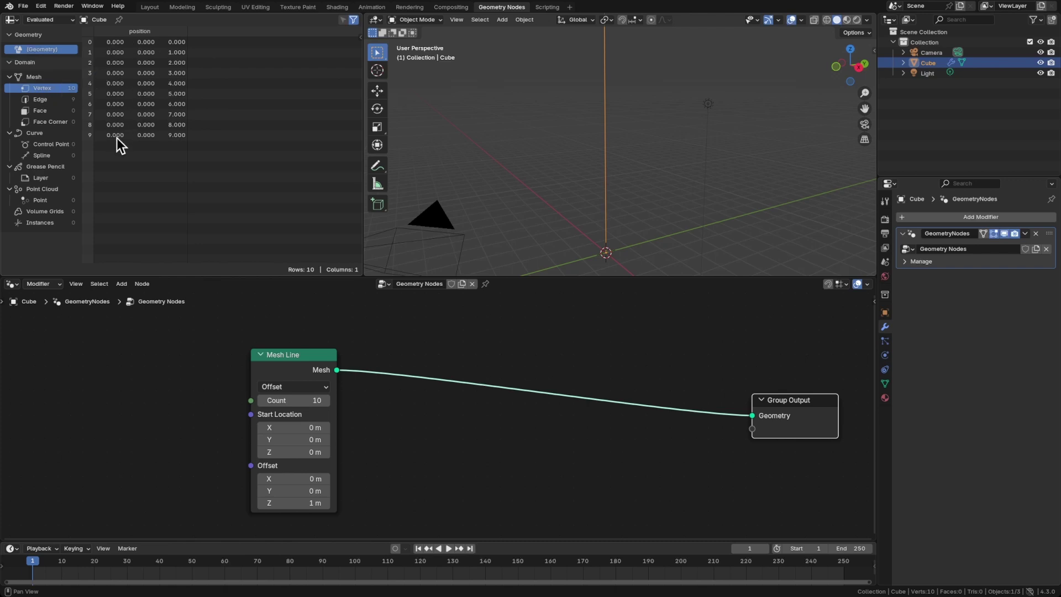
drag(300, 361, 274, 355)
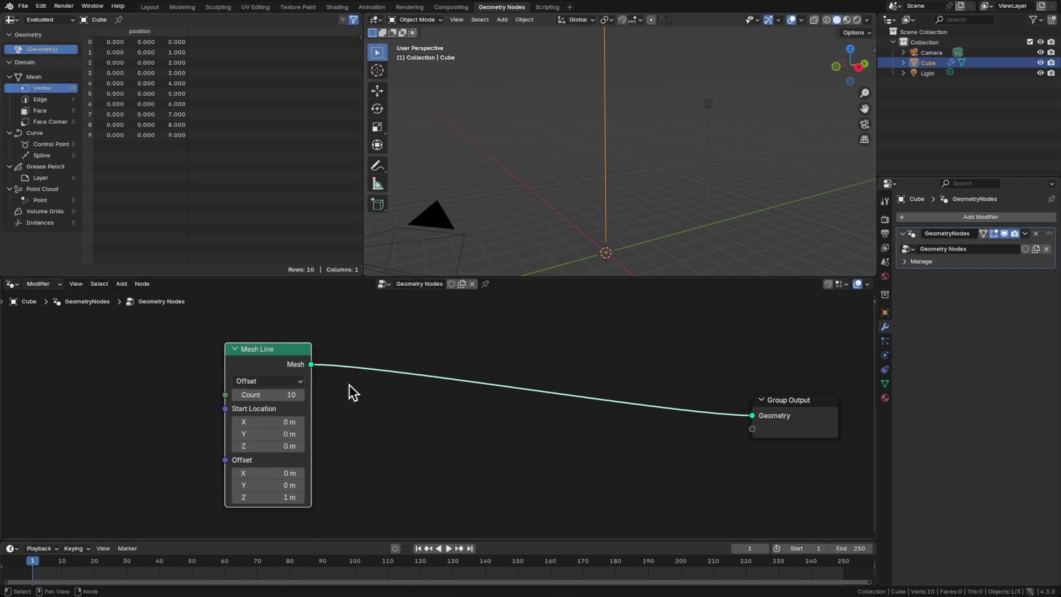
Insert an Instance on Points node into the link between Mesh Line and Group Output.
click(401, 392)
key(shift+a)
text(instance)
key(Return)
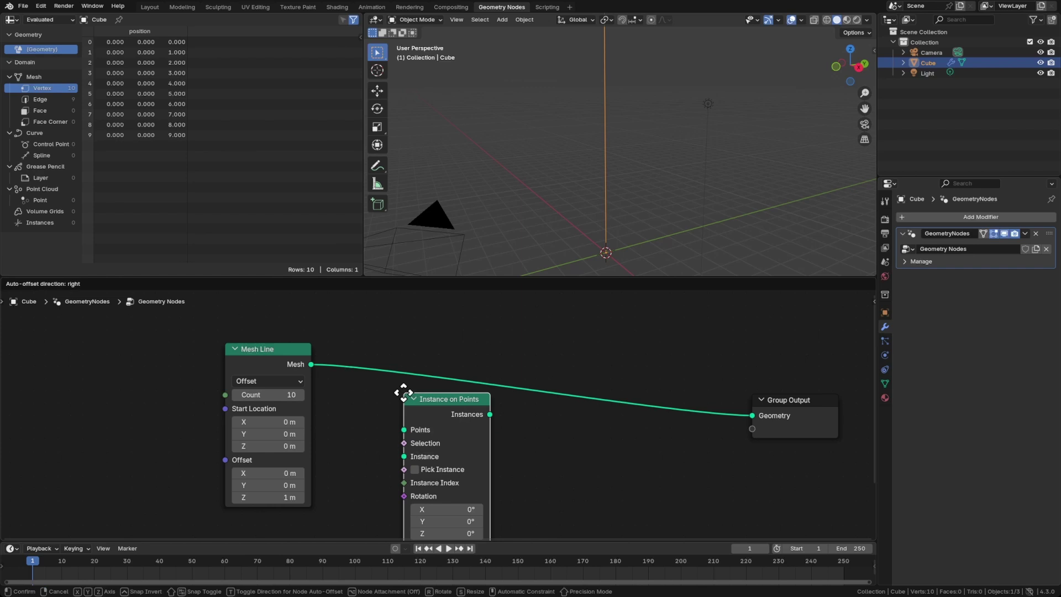
click(442, 349)
middle_drag(463, 429, 506, 386)
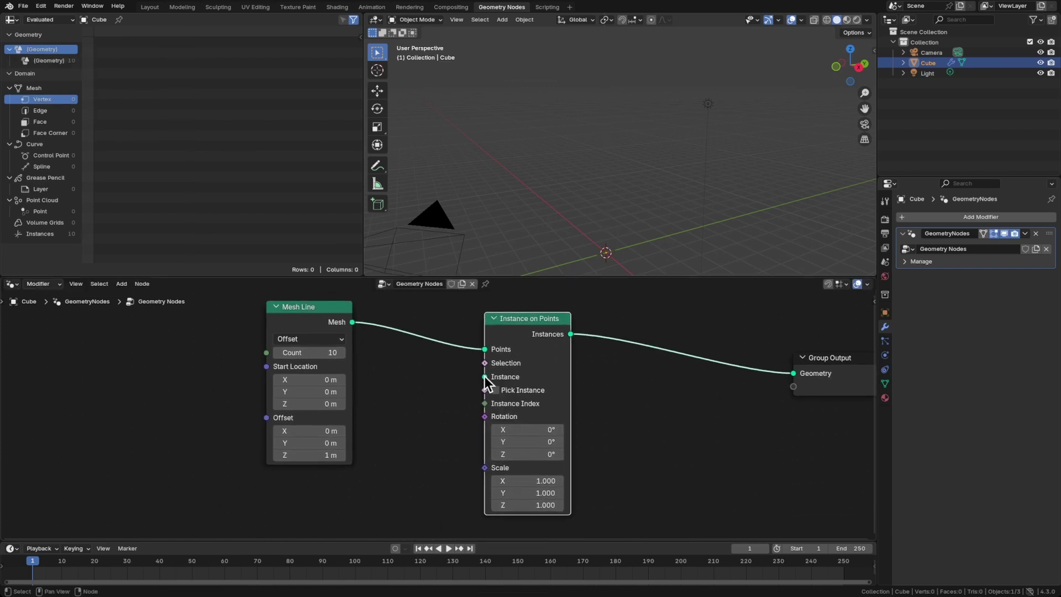
Add a Mesh Circle node feeding the Instance input of Instance on Points.
drag(484, 377, 360, 499)
text(meshci)
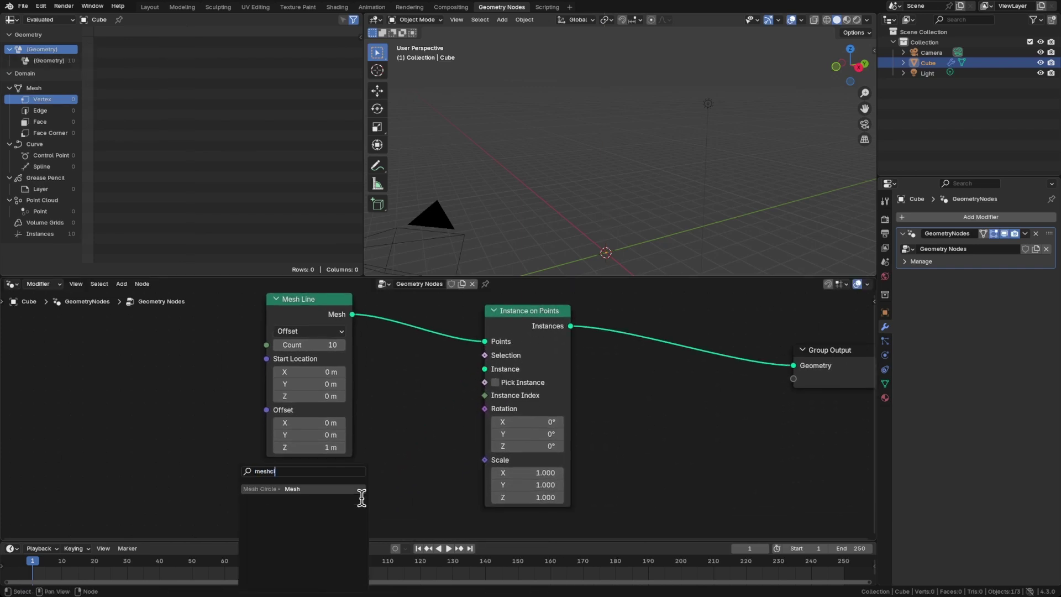
key(Return)
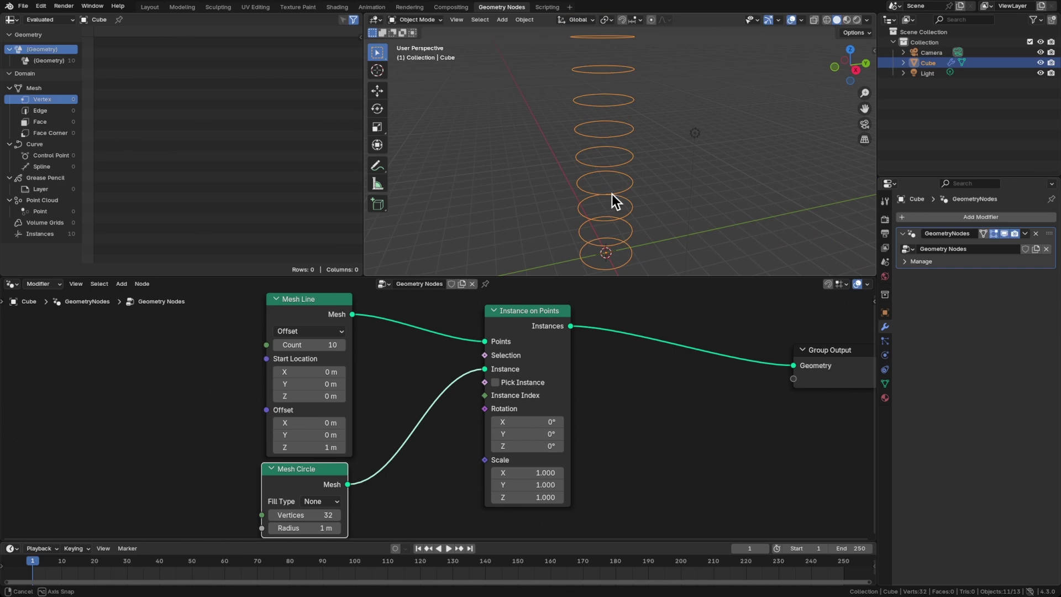
Set the Mesh Line's Z offset to 0.07 m and its count to 36 to get a dense stack of circles.
mouse_move(612, 194)
middle_down()
mouse_move(611, 171)
mouse_move(605, 180)
middle_up()
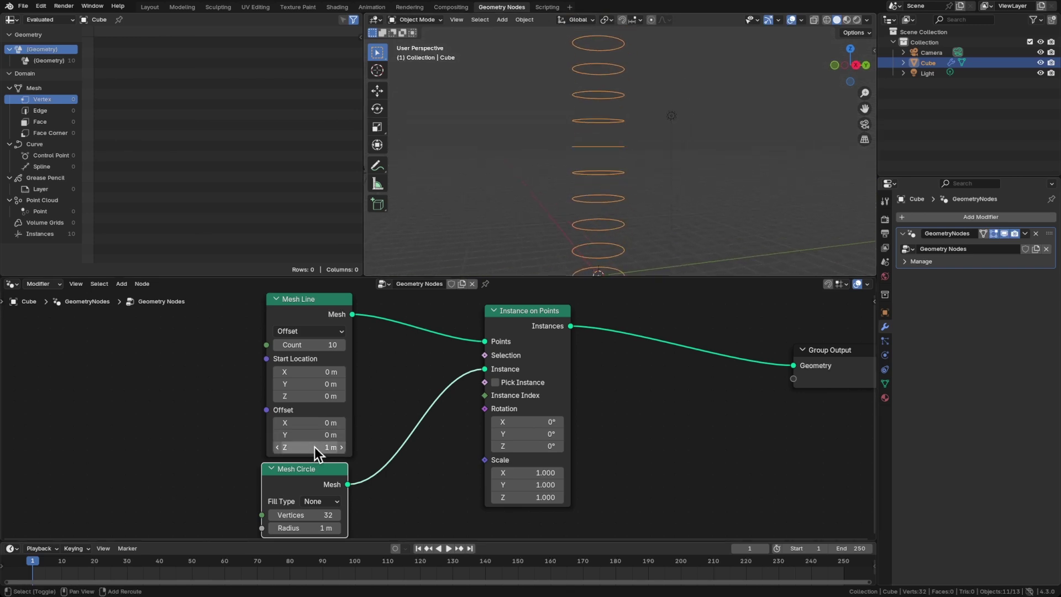
drag(313, 447, 244, 446)
shift+middle_drag(541, 241, 546, 189)
drag(314, 447, 305, 446)
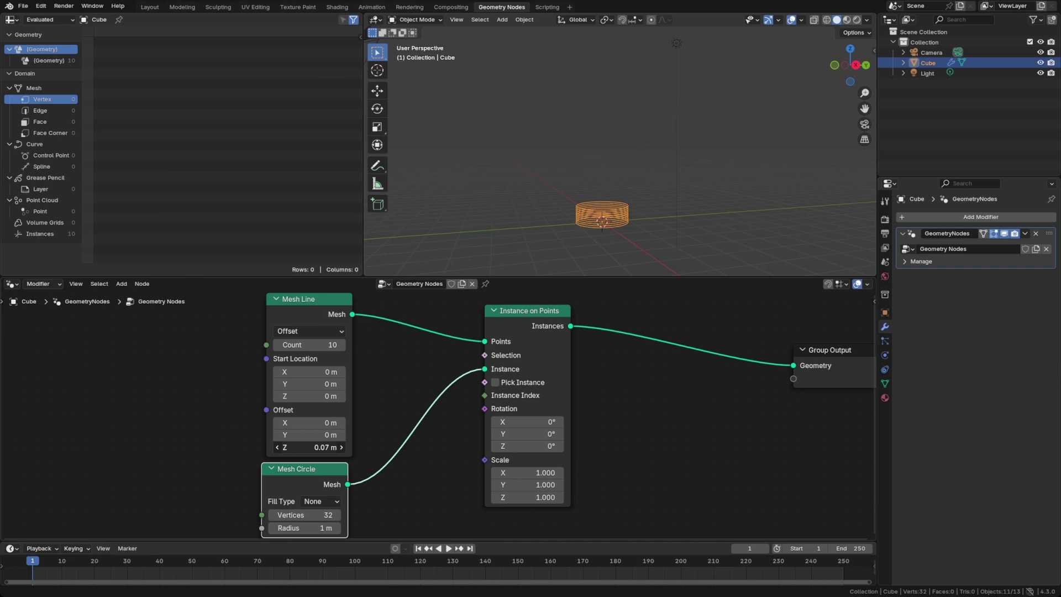
drag(310, 345, 362, 345)
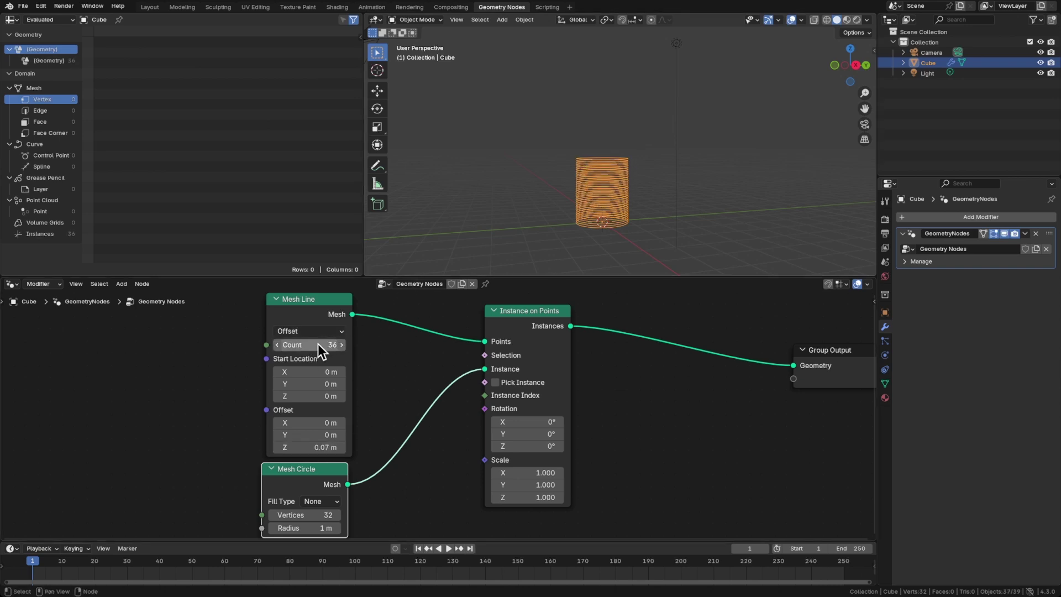
mouse_move(596, 203)
middle_down()
mouse_move(612, 198)
mouse_move(599, 186)
middle_up()
key(KP_1)
scroll(615, 194, up, 3)
scroll(616, 194, up, 3)
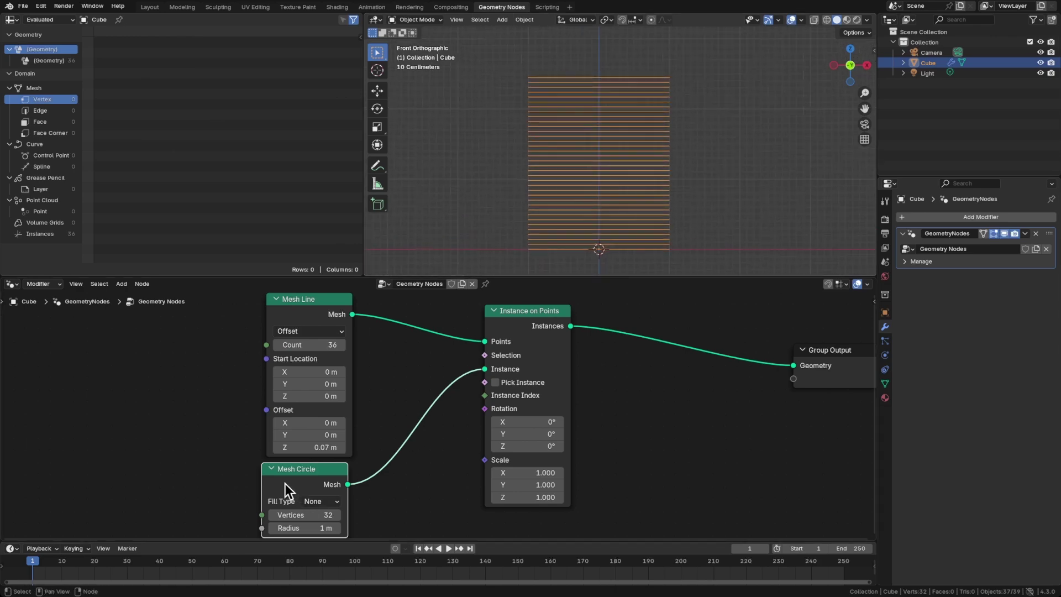
Rearrange the Mesh Circle, Instance on Points and Group Output nodes to make room before the Group Output.
drag(300, 475, 304, 474)
middle_drag(622, 217, 585, 238)
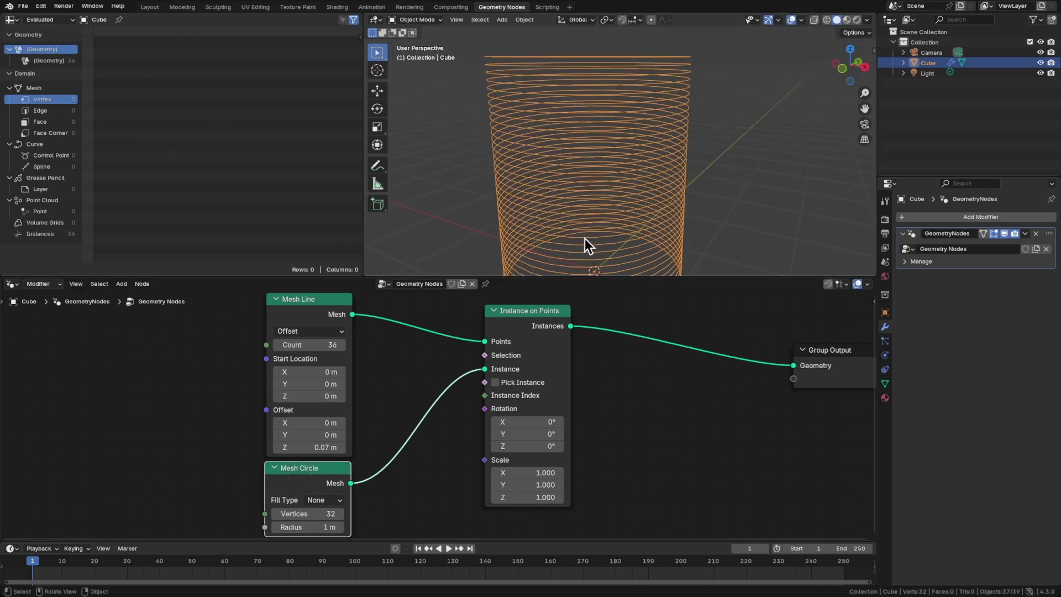
scroll(585, 238, down, 3)
drag(545, 308, 487, 321)
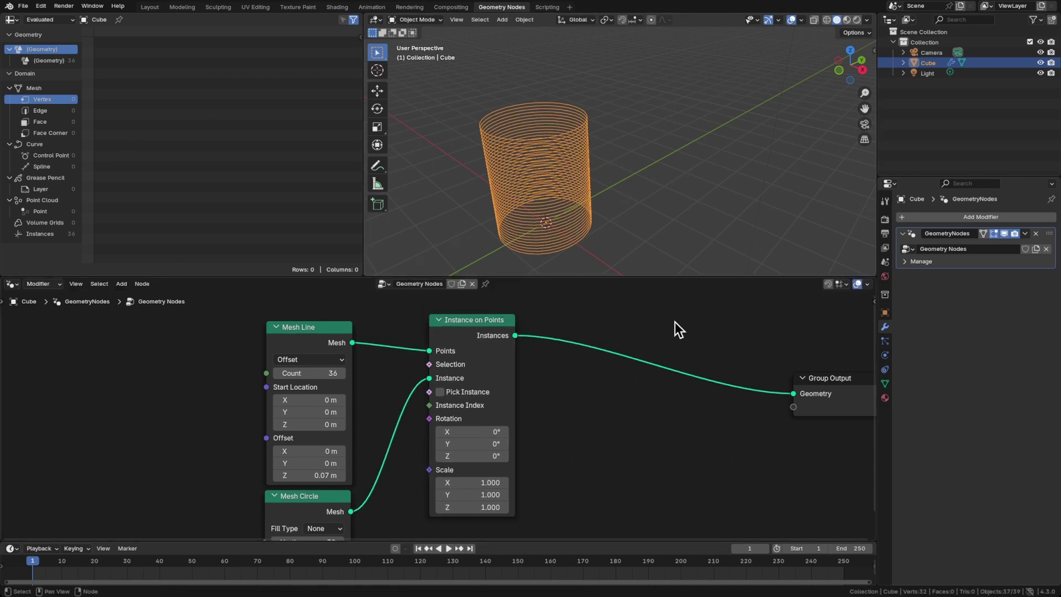
middle_drag(675, 322, 459, 327)
drag(628, 387, 741, 364)
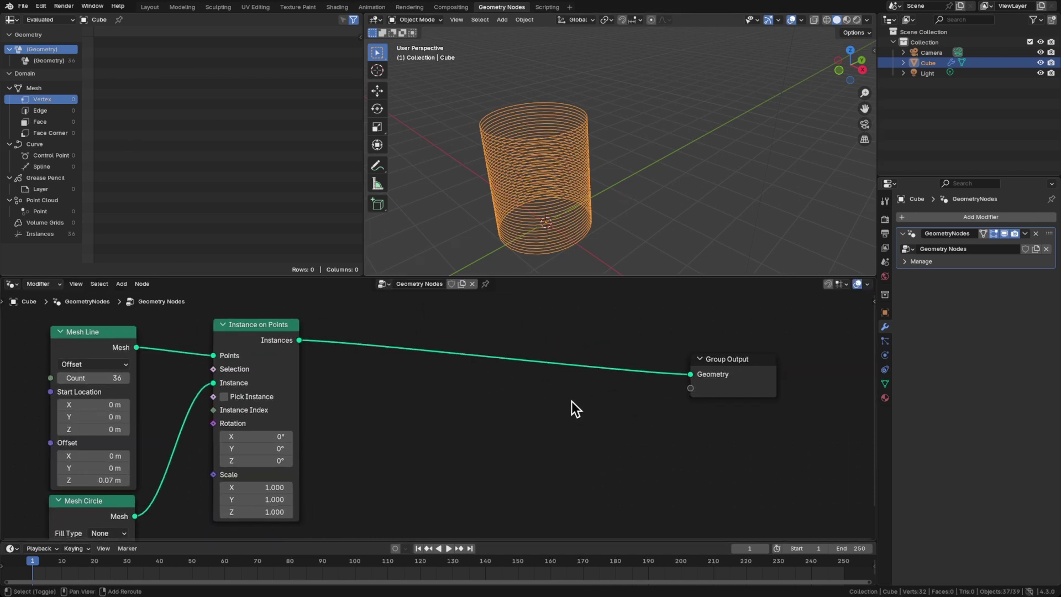
Insert a Scale Instances node between Instance on Points and Group Output.
key(shift+a)
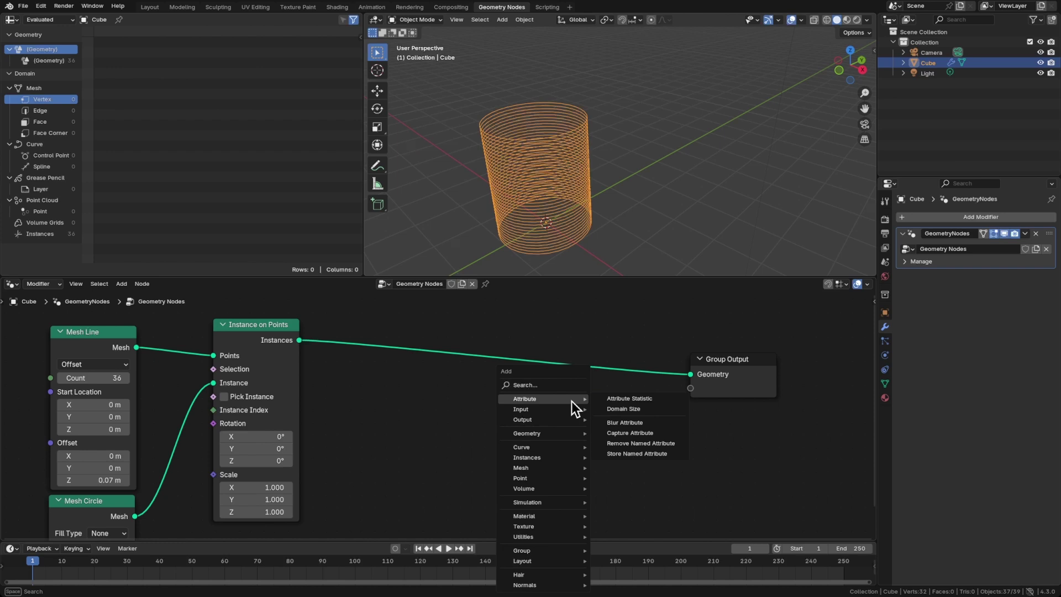
text(scale)
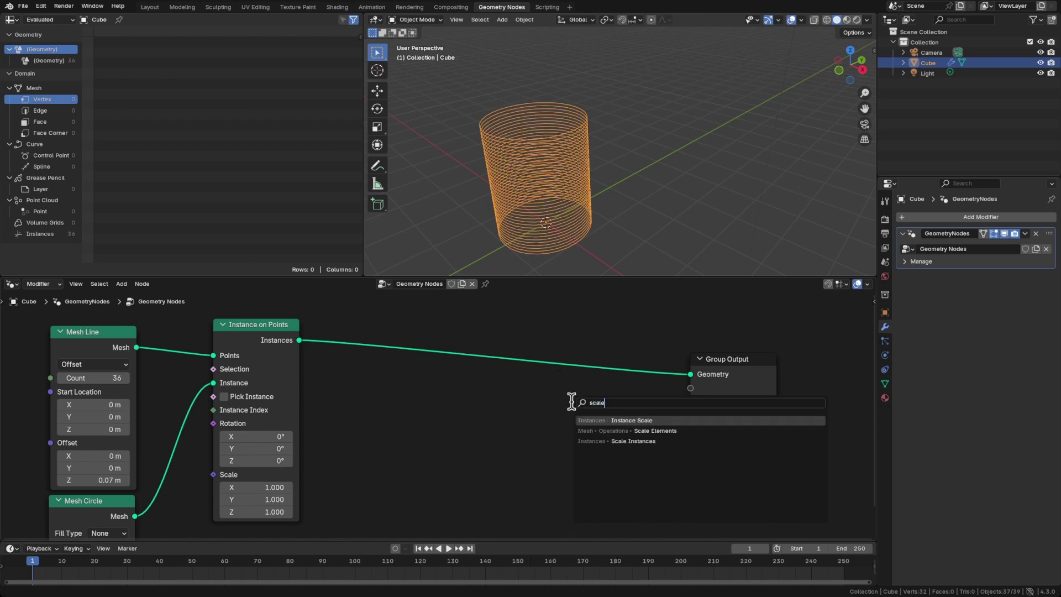
key(Down)
key(Down)
key(Return)
click(457, 326)
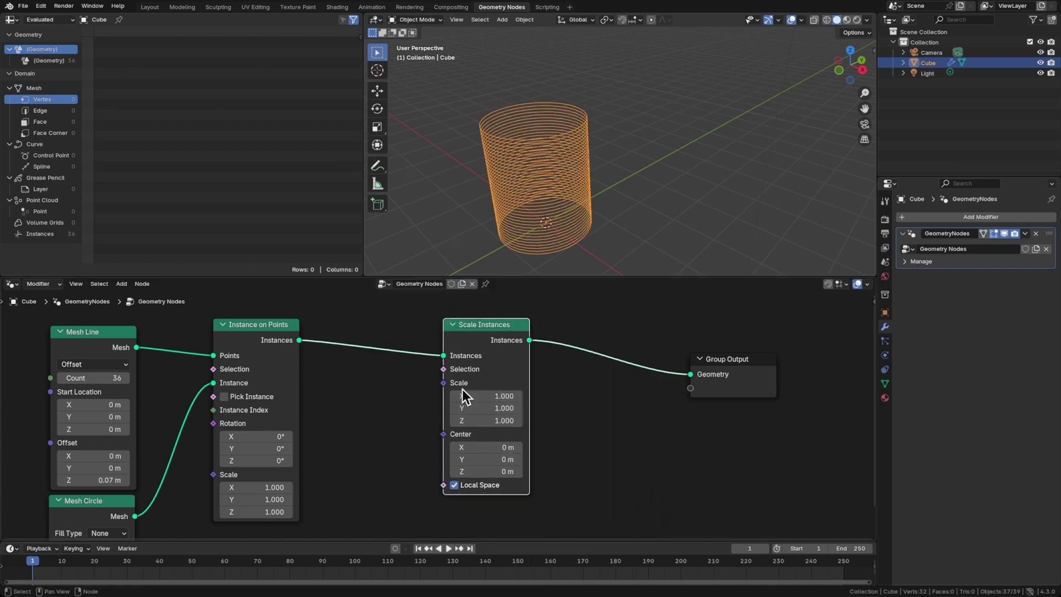
Add a Random Value node driving the Scale input of Scale Instances and place it beside that node.
key(shift+a)
text(rancom)
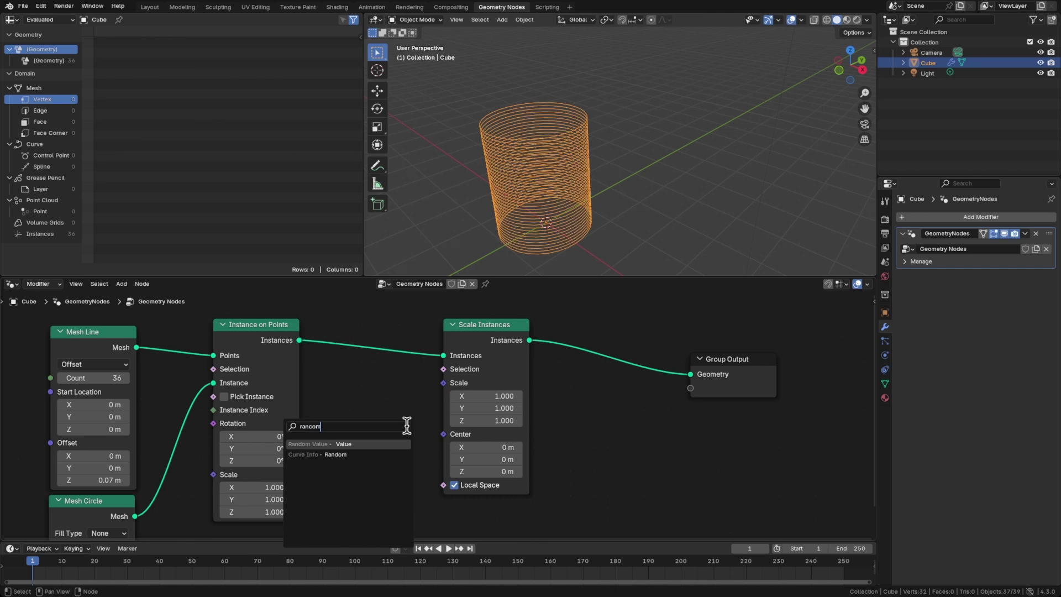
key(Return)
click(407, 426)
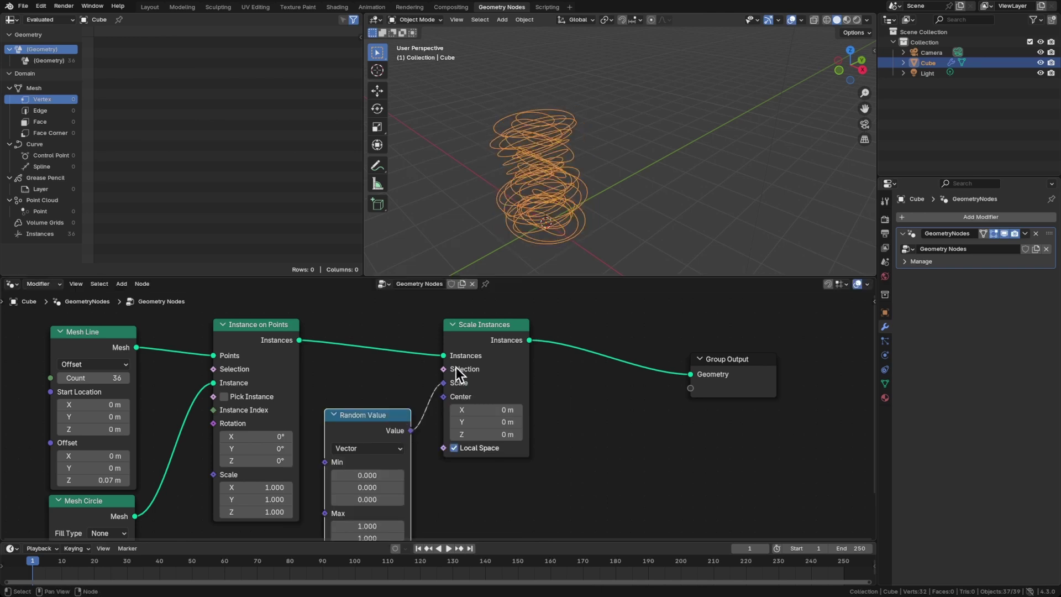
middle_drag(464, 422, 526, 367)
drag(463, 359, 475, 359)
middle_drag(522, 210, 570, 167)
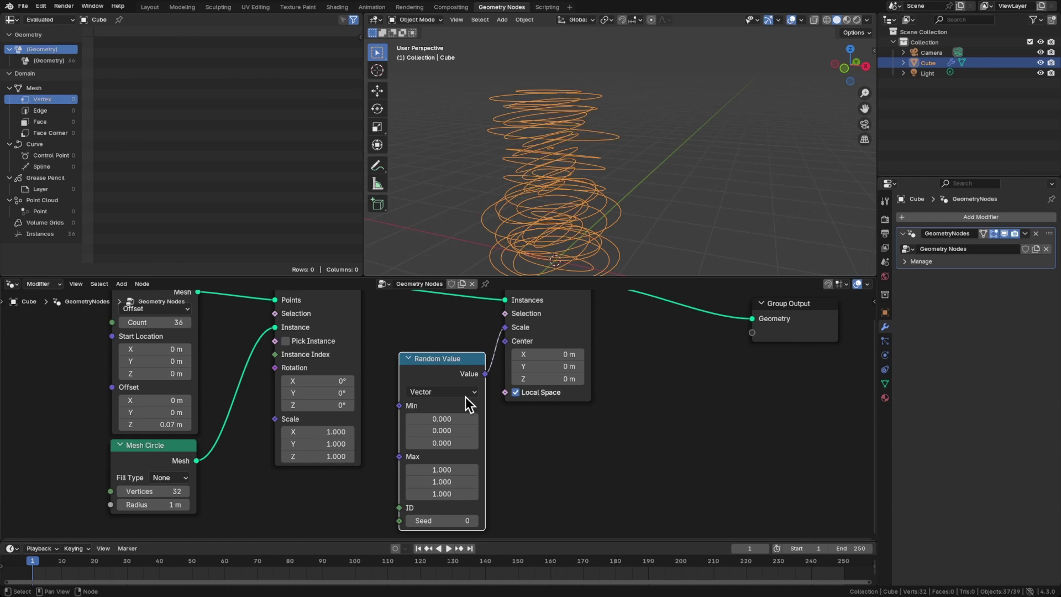
drag(438, 369, 429, 375)
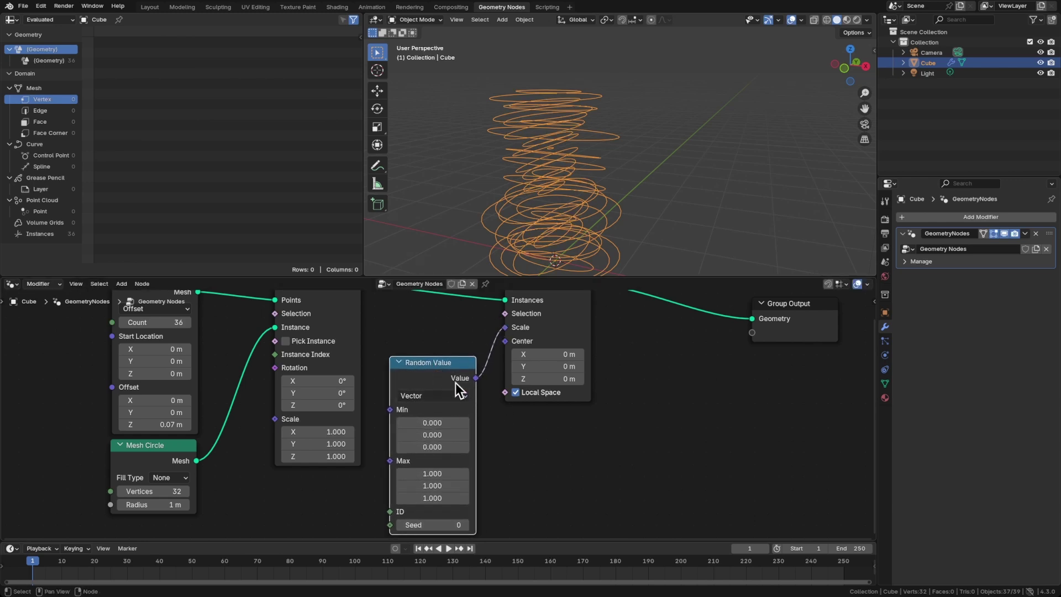
Change the Random Value data type to Float and reconnect its Value output to the Scale input.
click(432, 396)
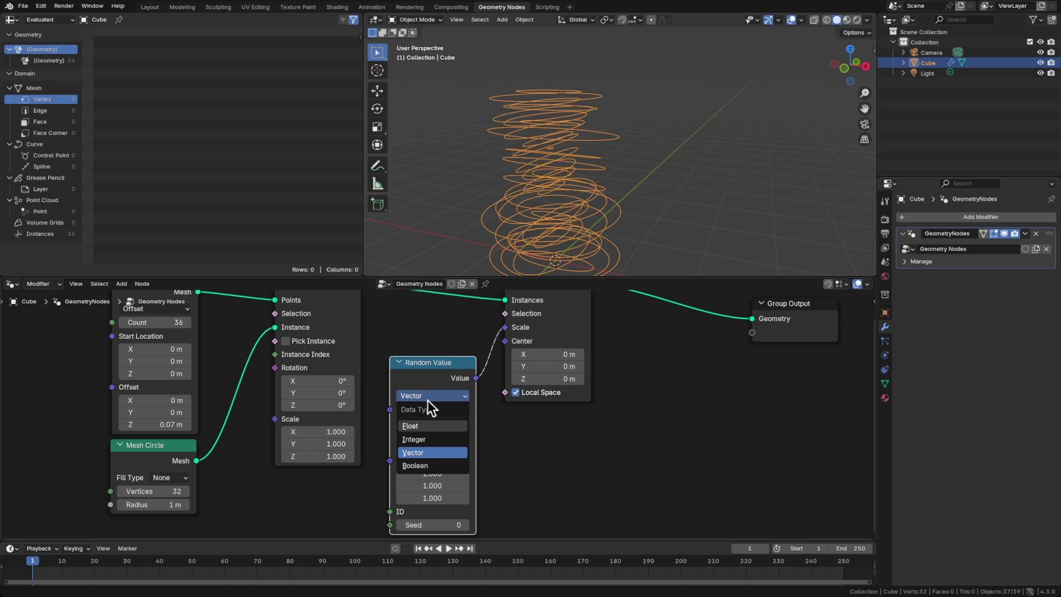
click(420, 426)
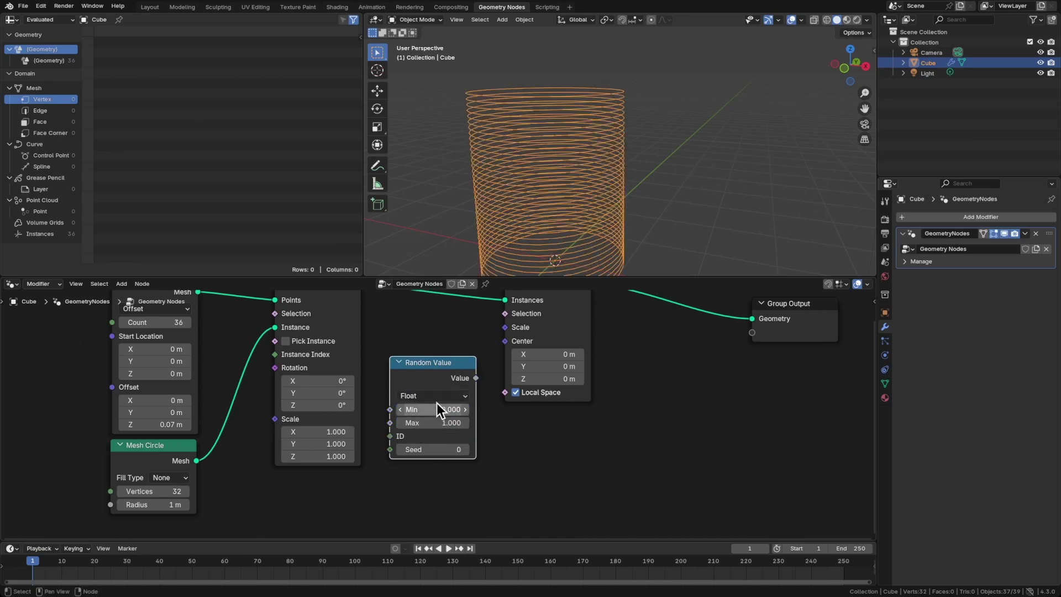
drag(476, 378, 504, 327)
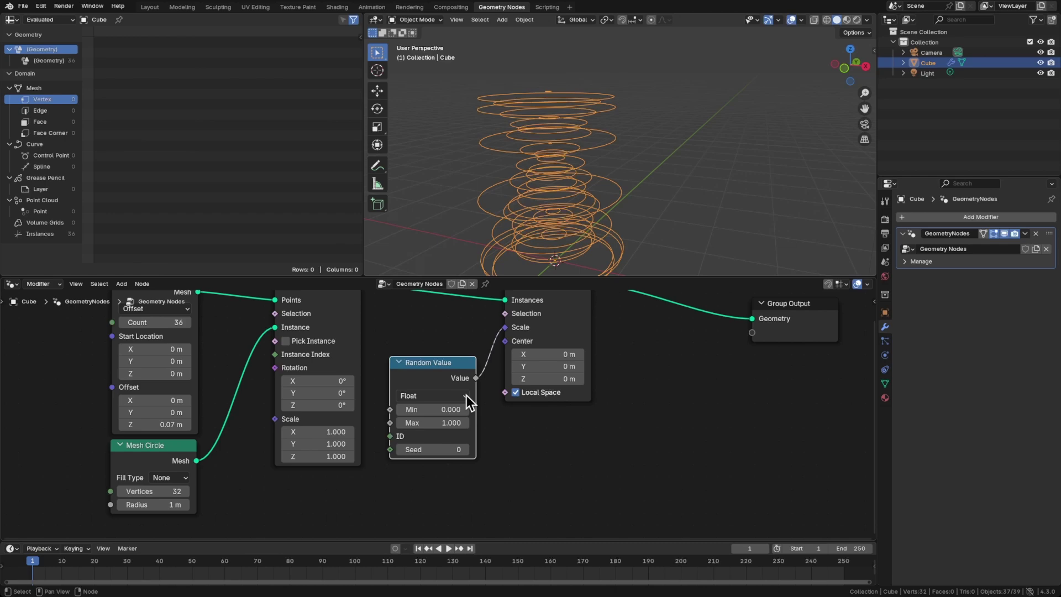
Set the Random Value minimum to 0.720, checking the ring sizes from the top view.
middle_drag(568, 198, 578, 178)
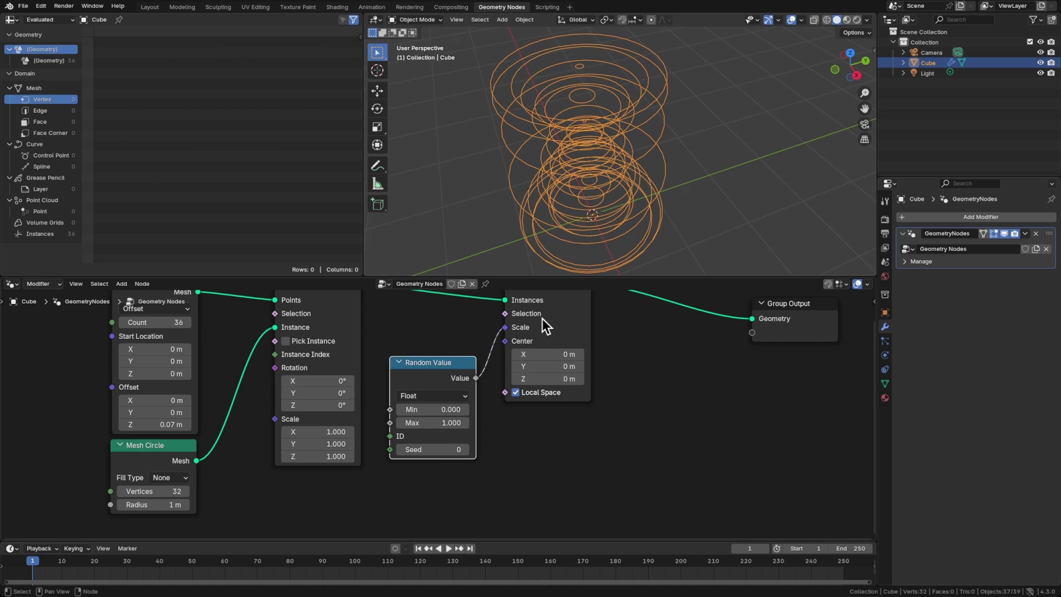
key(KP_7)
scroll(578, 188, up, 3)
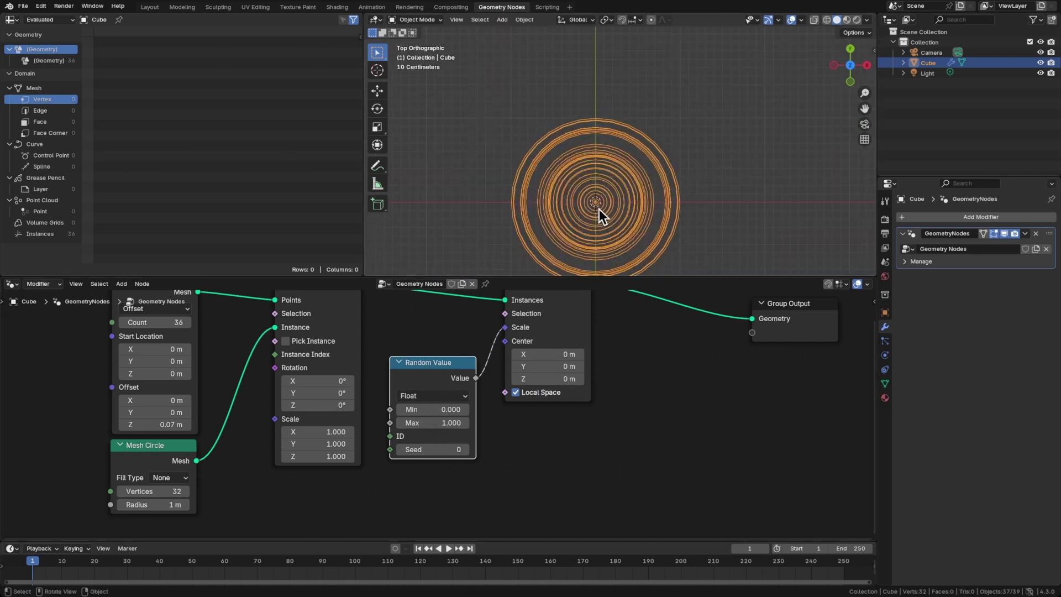
shift+middle_drag(593, 224, 601, 198)
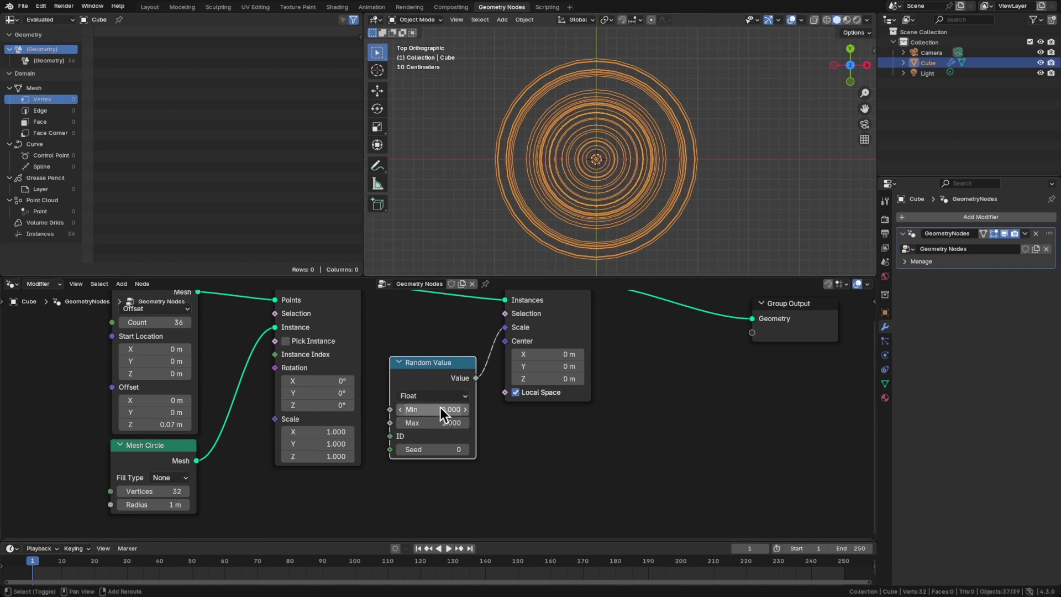
mouse_move(434, 410)
mouse_down()
mouse_move(467, 409)
mouse_move(423, 409)
mouse_move(450, 410)
mouse_up()
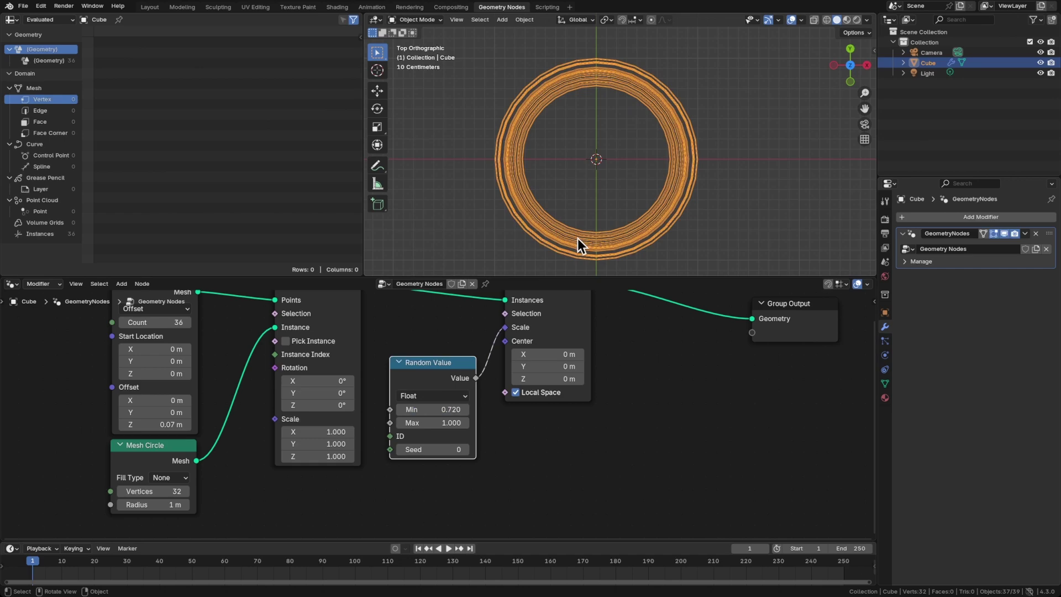
middle_drag(578, 238, 586, 161)
key(KP_7)
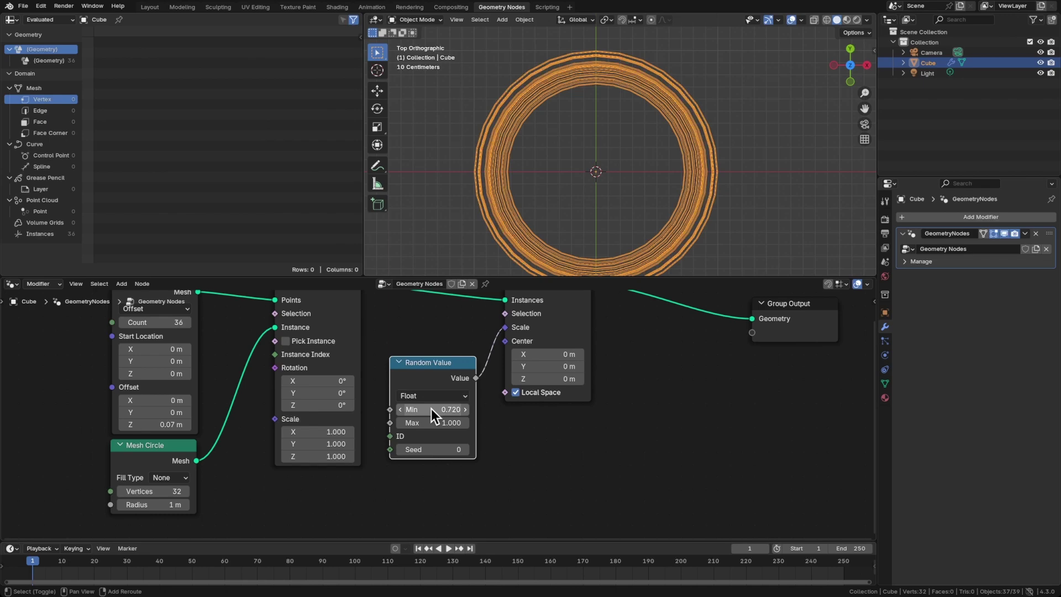
Set the Random Value minimum to 0.640 and check the ring sizes from the front.
mouse_move(432, 410)
mouse_down()
mouse_move(417, 410)
mouse_move(433, 410)
mouse_up()
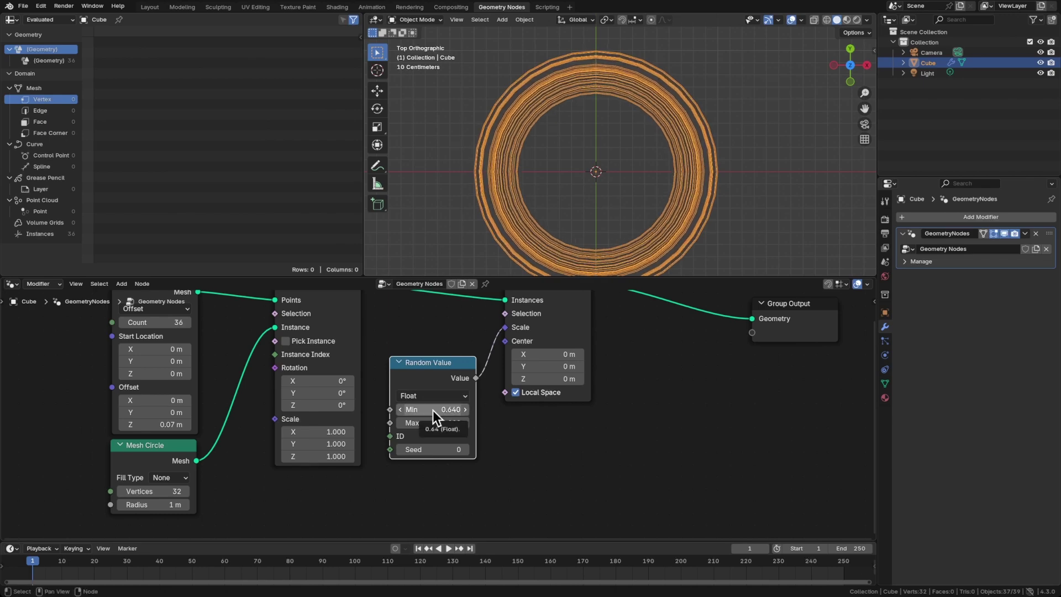
middle_drag(536, 208, 595, 197)
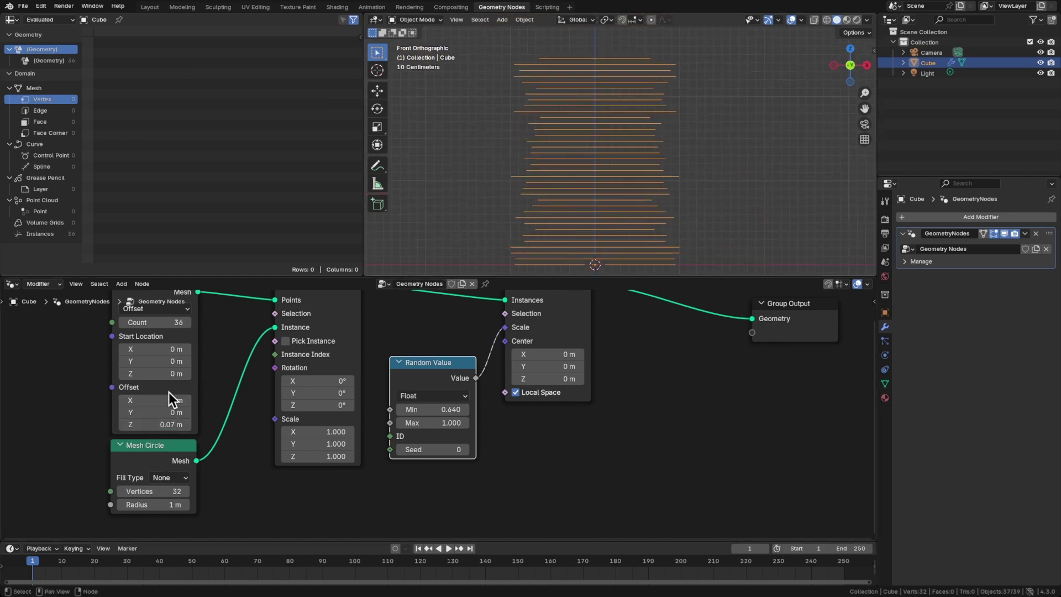
Set the line's point count to 68 and its Z offset to 0.02 m, and save the file.
drag(149, 320, 188, 321)
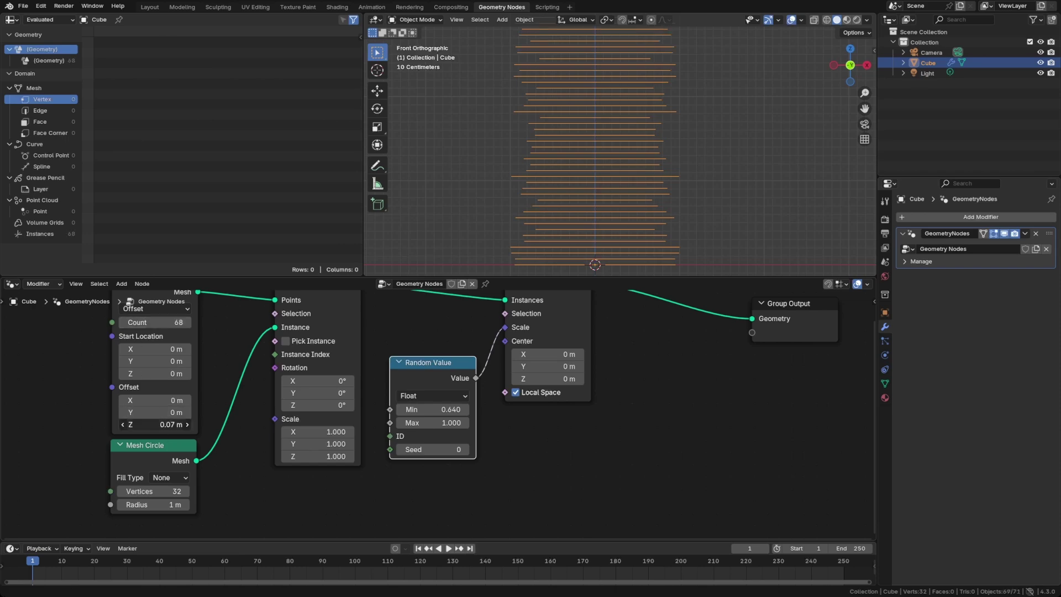
mouse_move(160, 424)
mouse_down()
mouse_move(139, 425)
mouse_move(147, 424)
mouse_up()
middle_drag(566, 227, 553, 183)
key(ctrl+s)
Move the Group Output node farther away from Scale Instances to make room for more nodes.
scroll(575, 167, up, 1)
middle_drag(652, 373, 495, 409)
drag(638, 363, 854, 345)
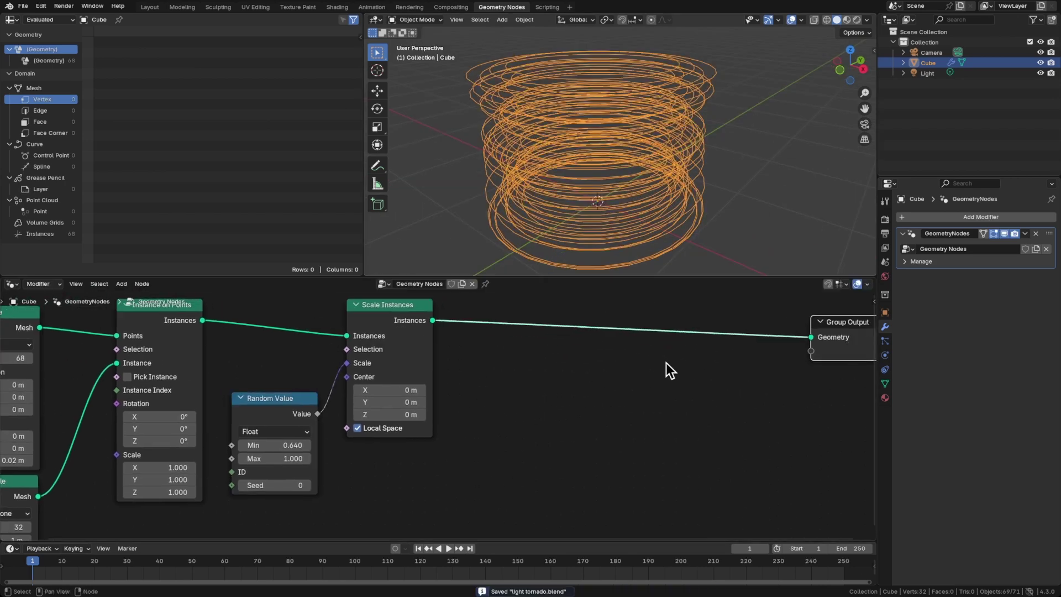
click(667, 363)
middle_drag(722, 366, 565, 389)
drag(694, 370, 822, 355)
click(765, 316)
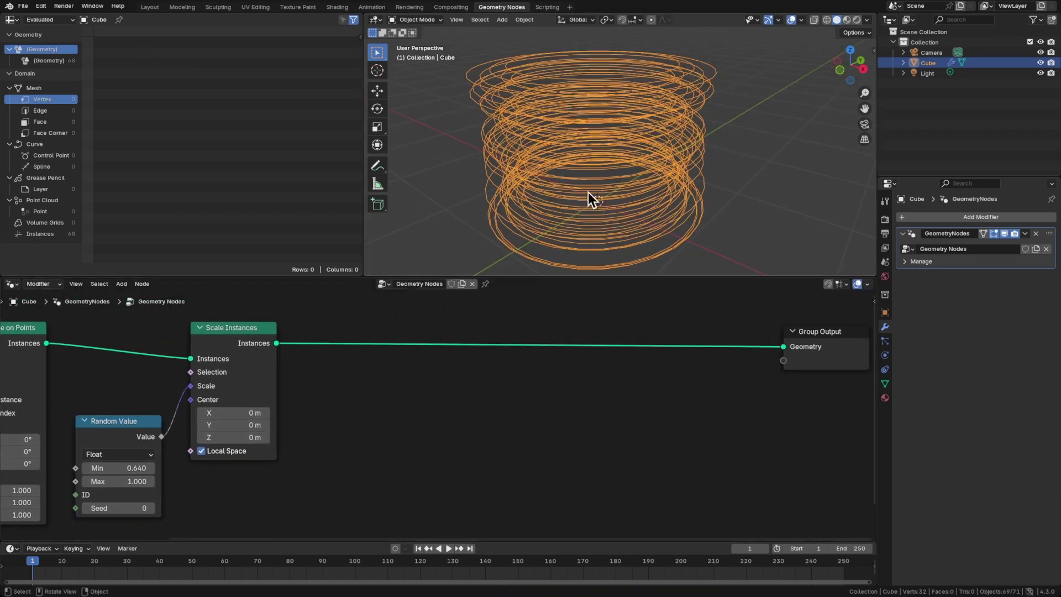
Examine the stack of randomly scaled rings from several angles.
mouse_move(589, 192)
middle_down()
mouse_move(593, 217)
mouse_move(585, 173)
mouse_move(628, 133)
mouse_move(602, 187)
middle_up()
middle_drag(587, 151, 461, 84)
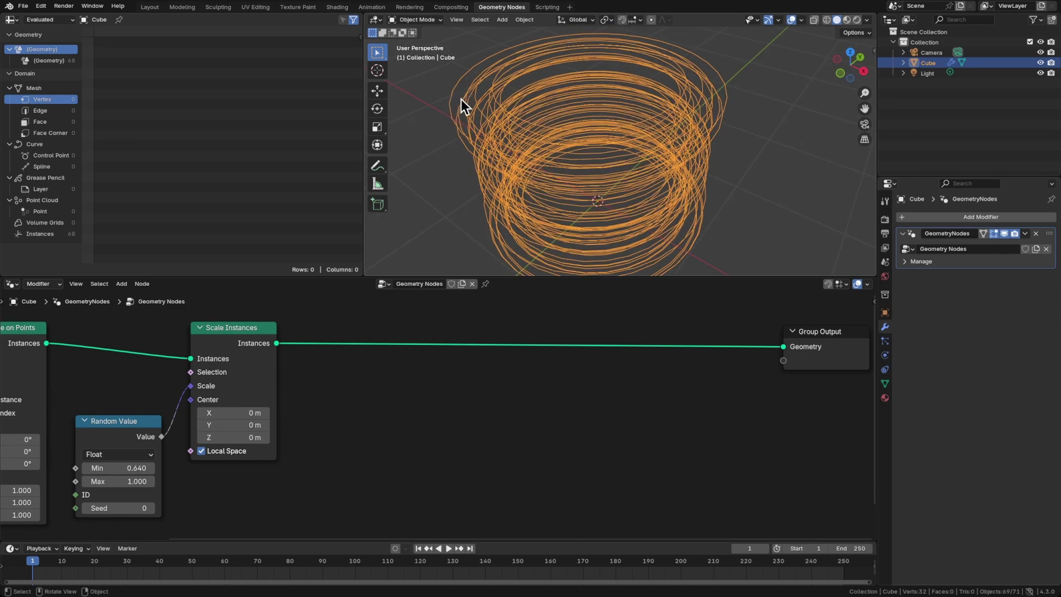
middle_drag(328, 377, 389, 375)
scroll(389, 376, up, 1)
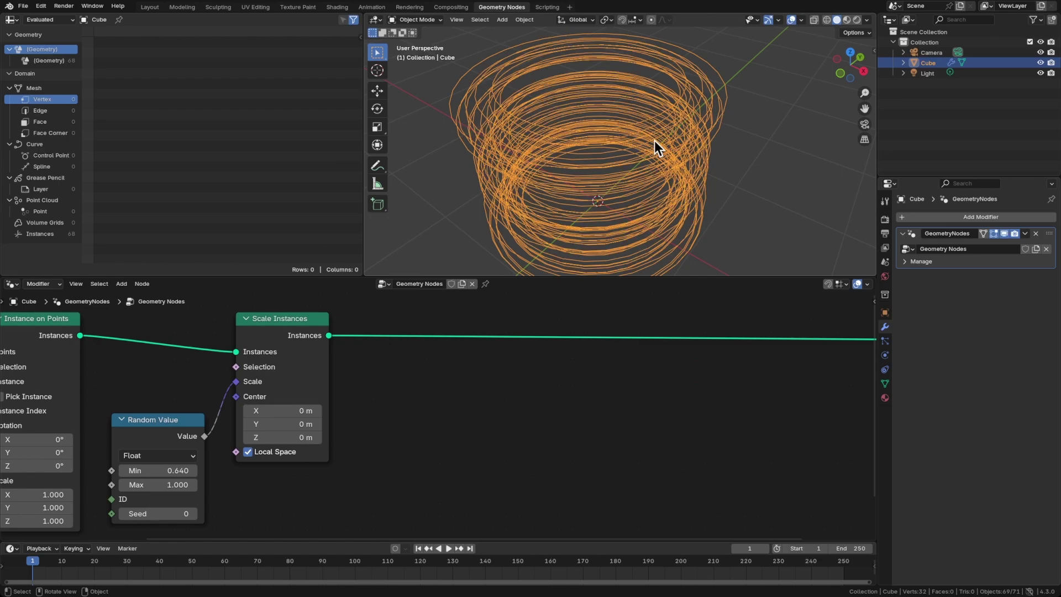
middle_drag(655, 141, 512, 99)
mouse_move(601, 167)
middle_down()
mouse_move(622, 145)
mouse_move(602, 115)
mouse_move(597, 177)
middle_up()
scroll(550, 386, down, 2)
middle_drag(570, 394, 442, 383)
scroll(442, 383, up, 1)
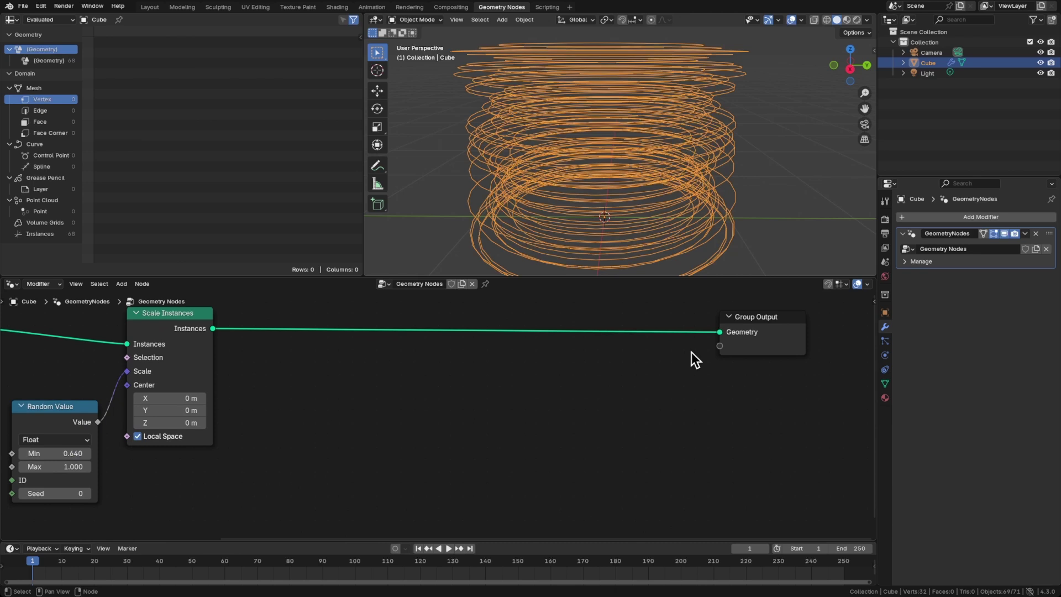
Shift Group Output slightly farther out and add a For Each Element zone between Scale Instances and Group Output.
drag(756, 331, 794, 332)
click(502, 387)
shift+scroll(441, 369, up, 1)
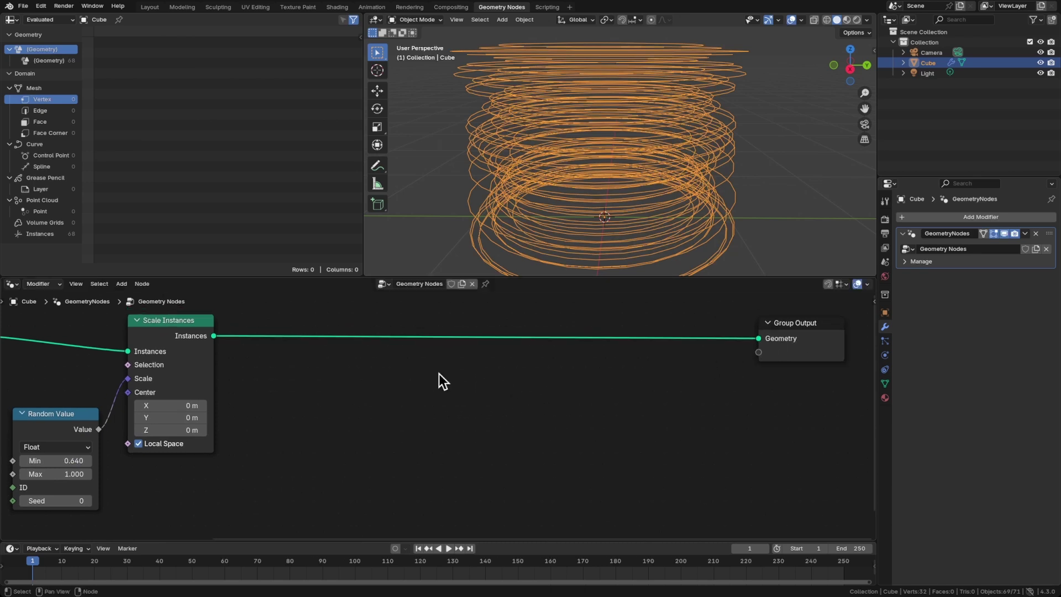
key(shift+a)
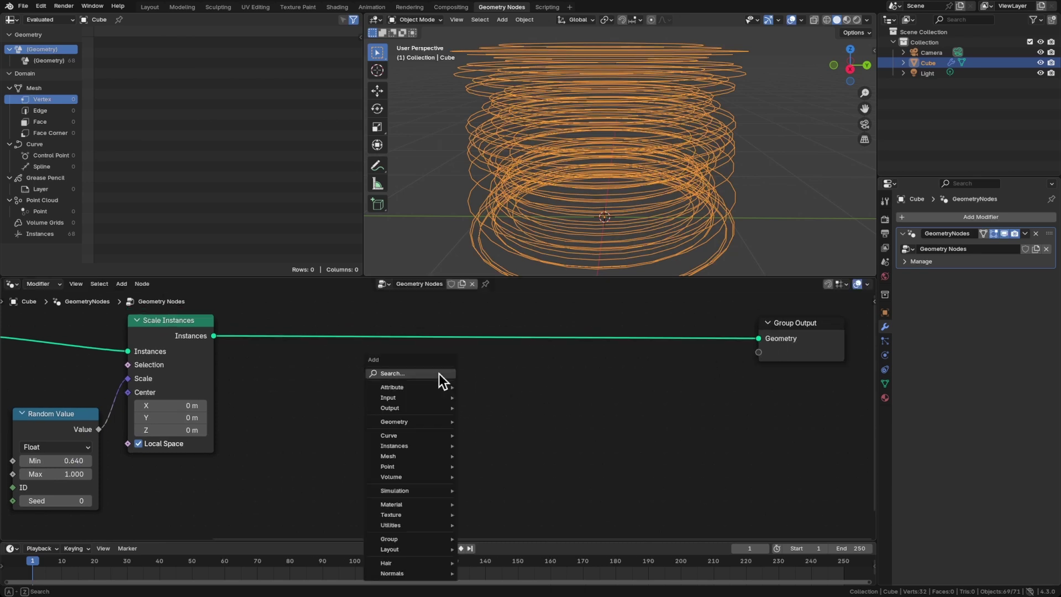
text(for each)
key(Return)
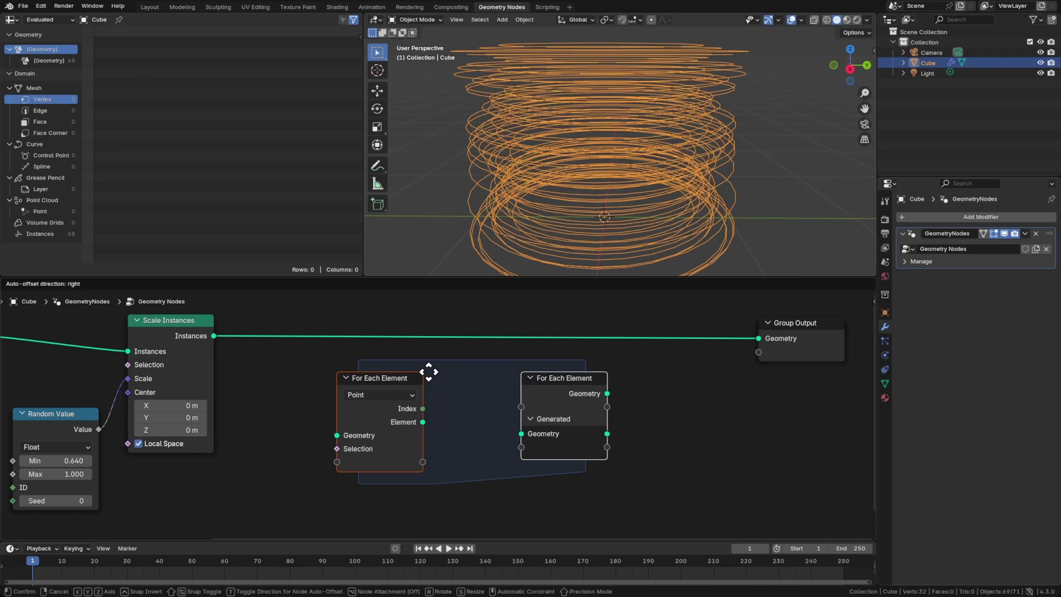
click(413, 373)
Link Scale Instances to the For Each Element input geometry, and the zone's Generated Geometry output to Group Output.
drag(215, 334, 320, 436)
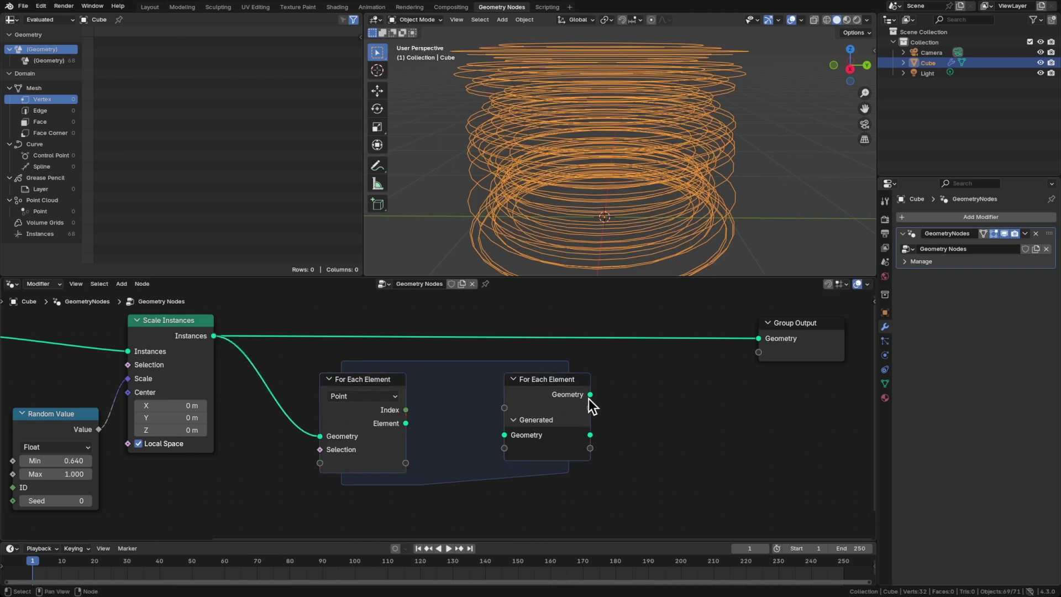
drag(590, 436, 846, 332)
ctrl+scroll(576, 356, right, 3)
Set the For Each Element domain to Instance and link its Element output to the zone's Generated Geometry input.
drag(224, 364, 403, 355)
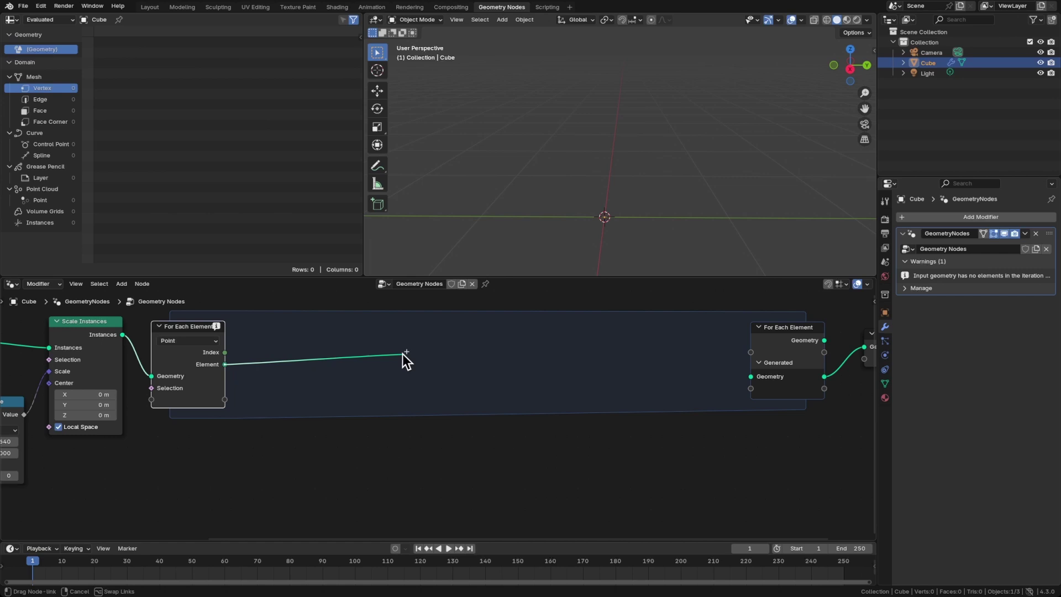
right_click(403, 353)
click(187, 341)
click(182, 422)
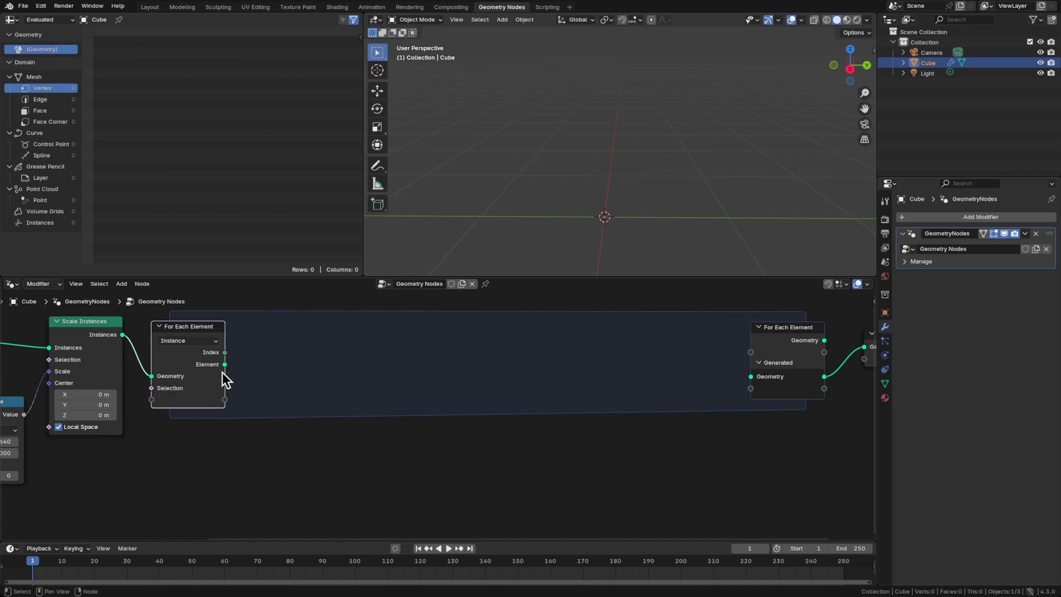
drag(224, 364, 750, 377)
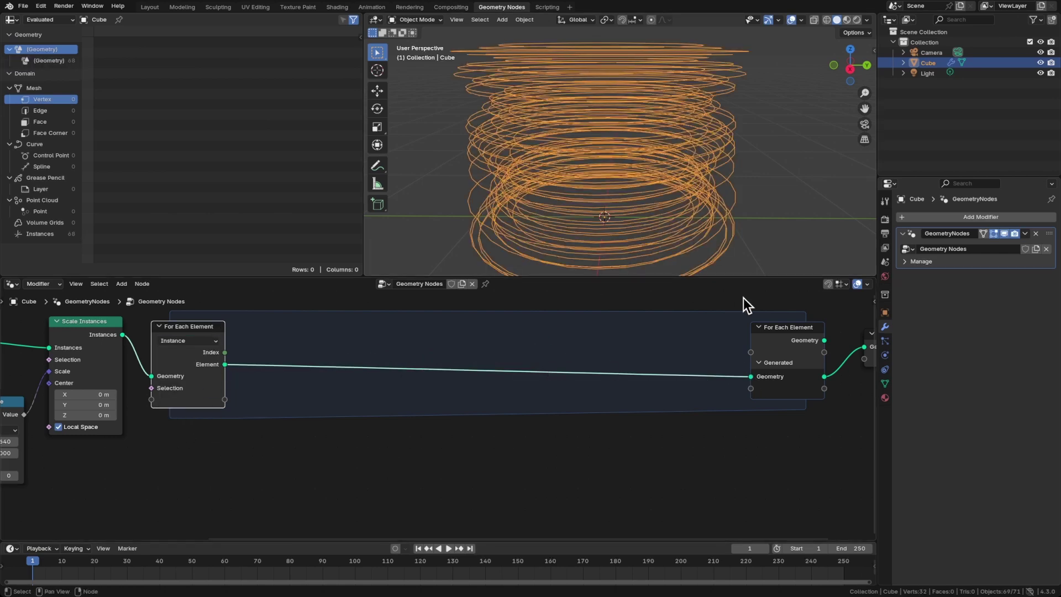
Insert a Delete Geometry node on the link inside the For Each Element zone.
middle_drag(736, 228, 712, 232)
click(728, 204)
mouse_move(646, 153)
middle_down()
mouse_move(643, 171)
mouse_move(649, 135)
mouse_move(638, 169)
middle_up()
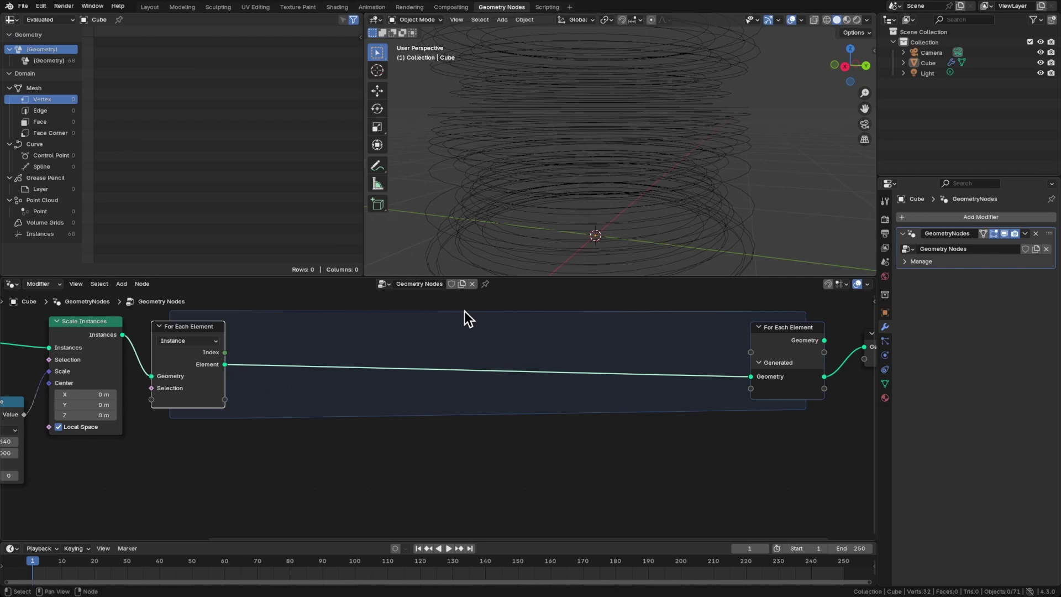
key(shift+a)
text(dele)
key(Return)
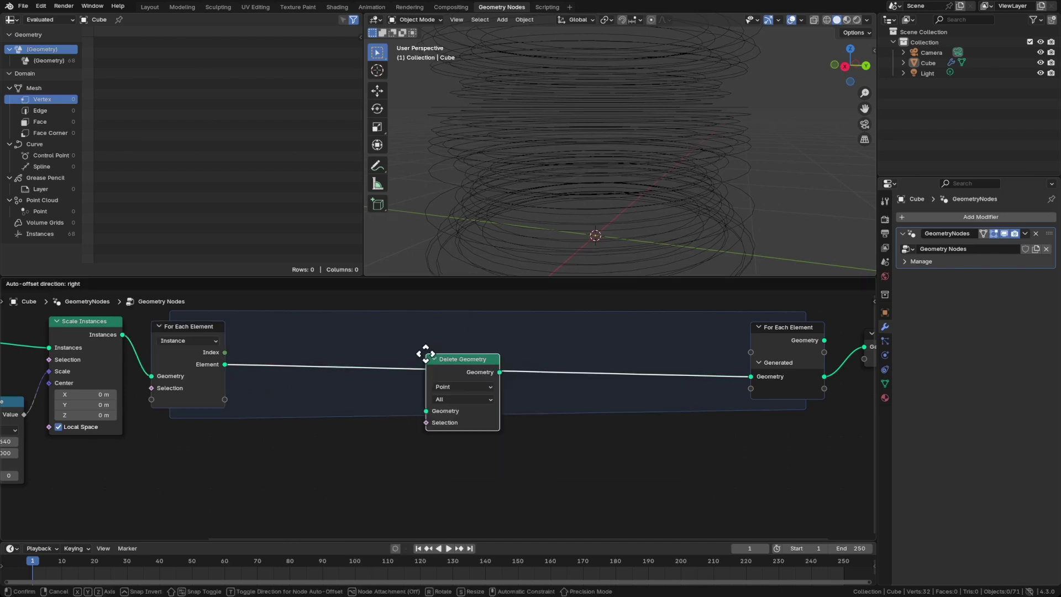
click(393, 363)
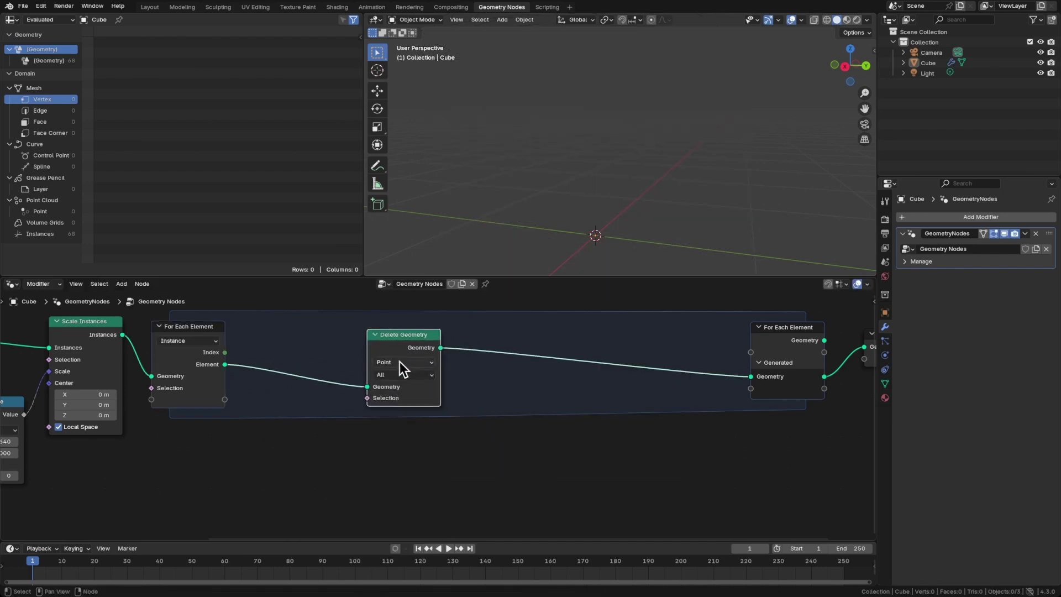
Set Delete Geometry to the Edge domain and drive its Selection with a new Random Value node.
click(400, 361)
click(398, 399)
drag(367, 398, 321, 430)
text(random)
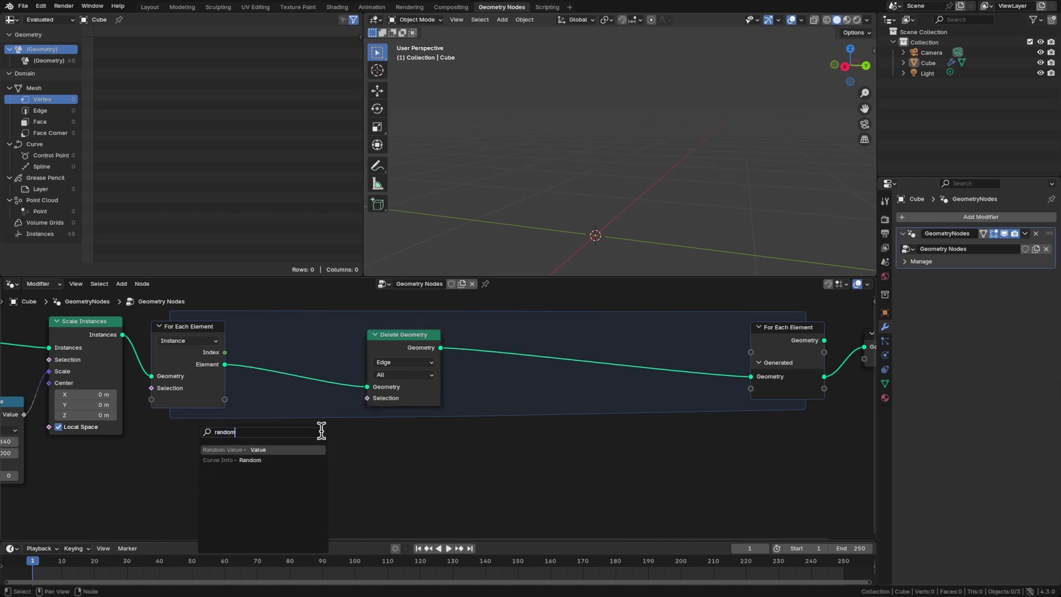
key(Return)
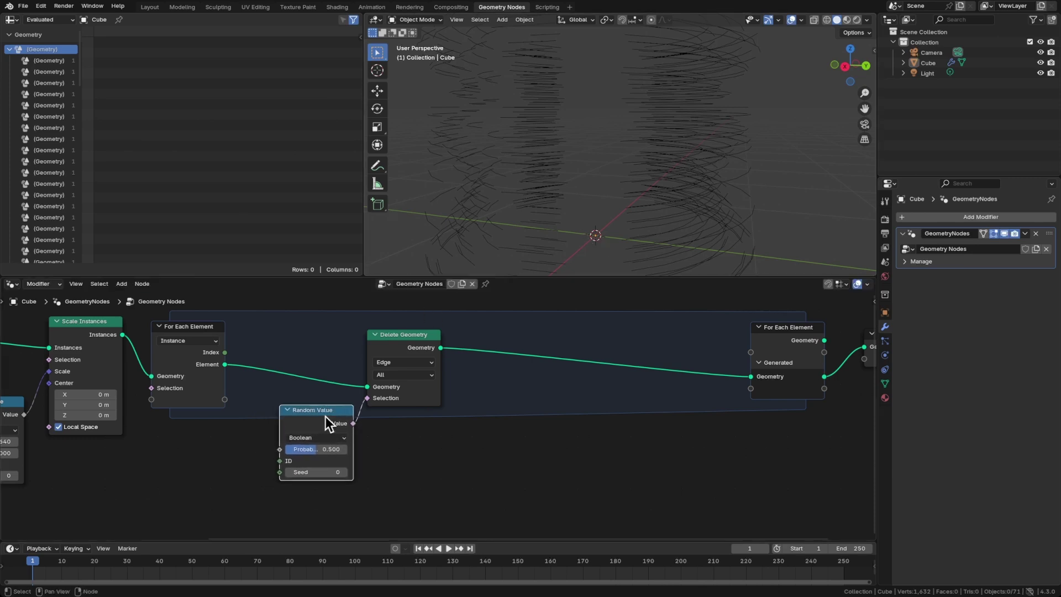
Set the Boolean Random Value probability to 0.402 and inspect the remaining ring segments from the top view.
drag(311, 450, 285, 450)
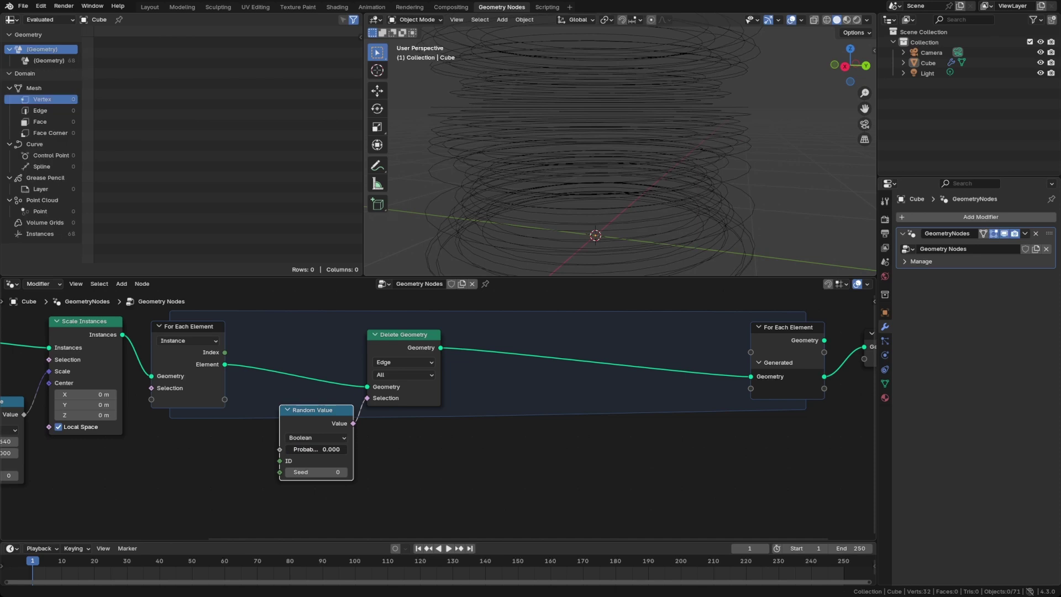
drag(286, 450, 310, 450)
middle_drag(582, 179, 496, 244)
scroll(570, 217, down, 2)
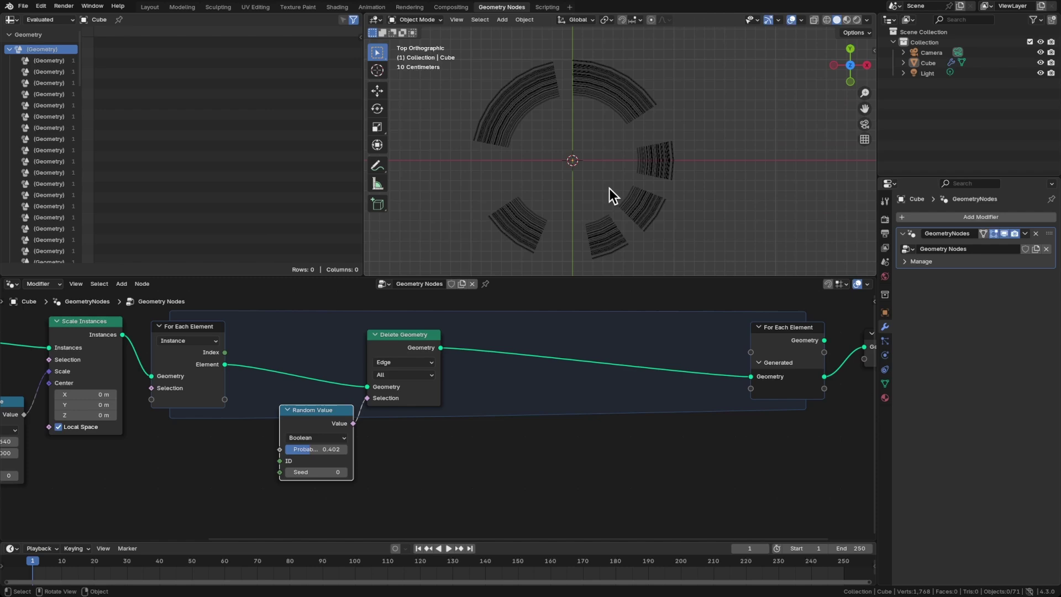
mouse_move(609, 188)
middle_down()
mouse_move(579, 135)
mouse_move(605, 162)
mouse_move(654, 127)
mouse_move(592, 178)
mouse_move(598, 151)
mouse_move(628, 161)
mouse_move(618, 139)
mouse_move(611, 185)
mouse_move(594, 189)
mouse_move(606, 172)
mouse_move(604, 187)
middle_up()
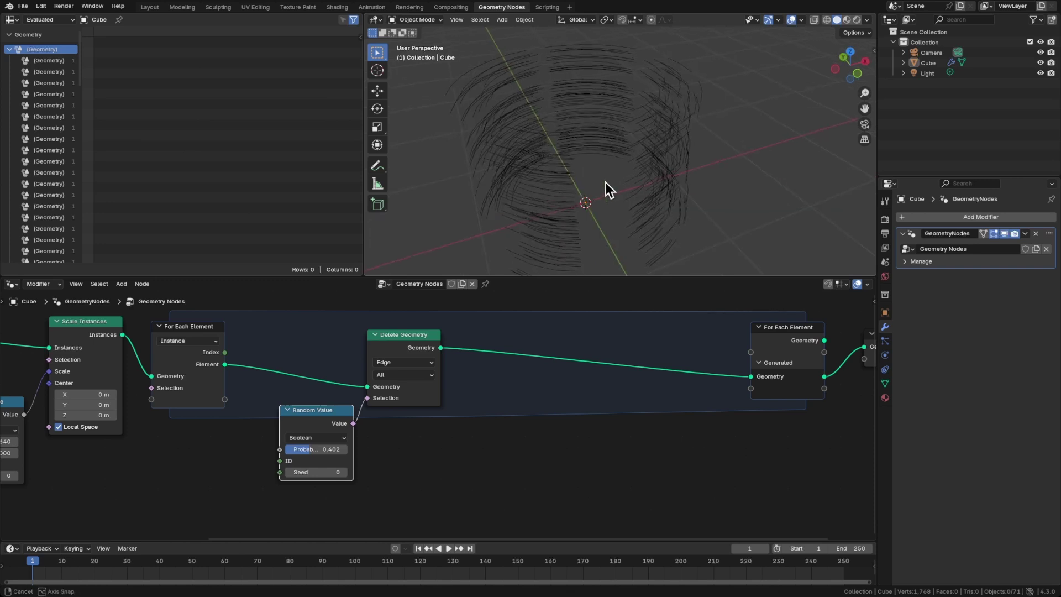
Link the For Each Element Index output to the Boolean Random Value's Seed and reposition the Random Value node slightly.
click(201, 357)
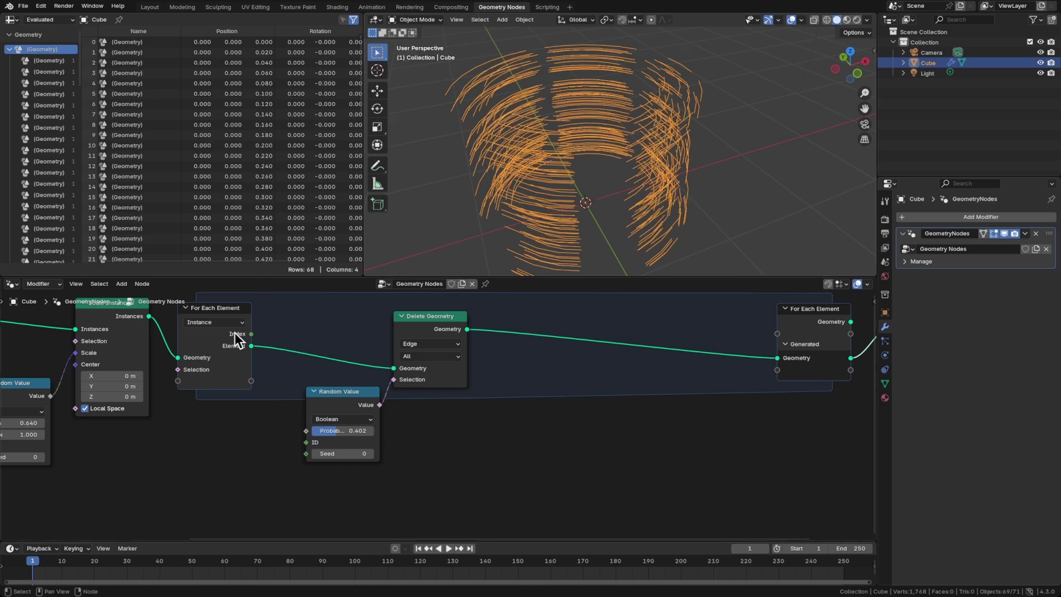
drag(250, 334, 319, 343)
drag(266, 376, 301, 454)
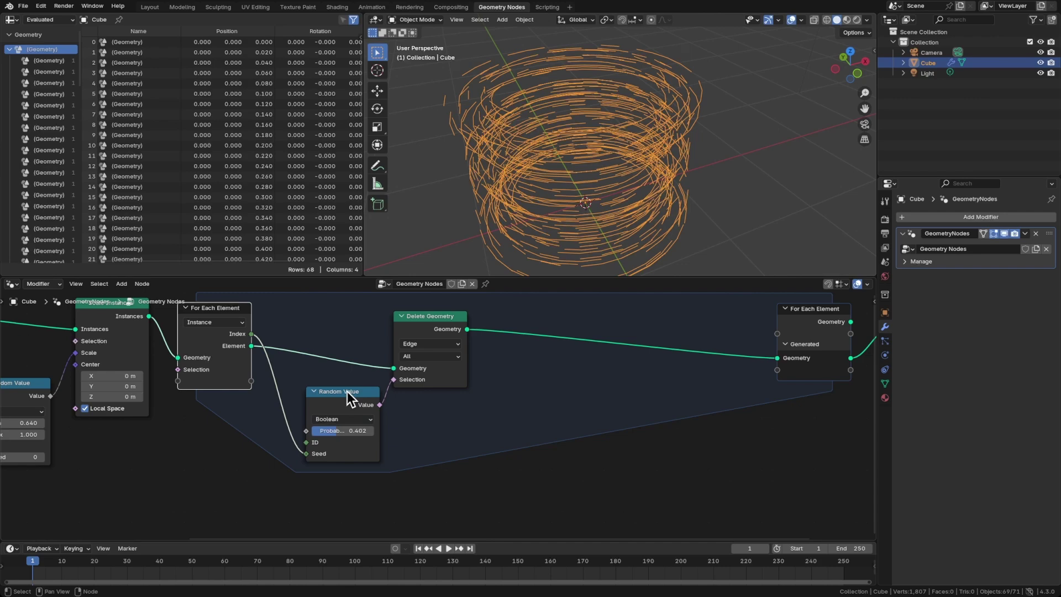
drag(347, 391, 337, 397)
Set the Boolean Random Value probability to 0.682, checking the broken rings from the front and in perspective.
middle_drag(526, 198, 492, 144)
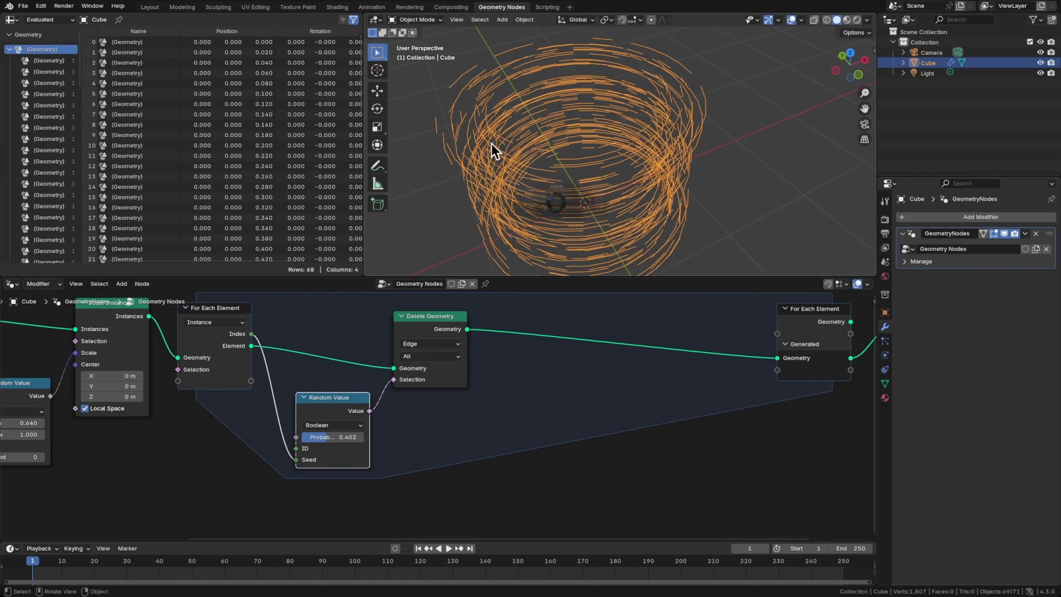
key(KP_1)
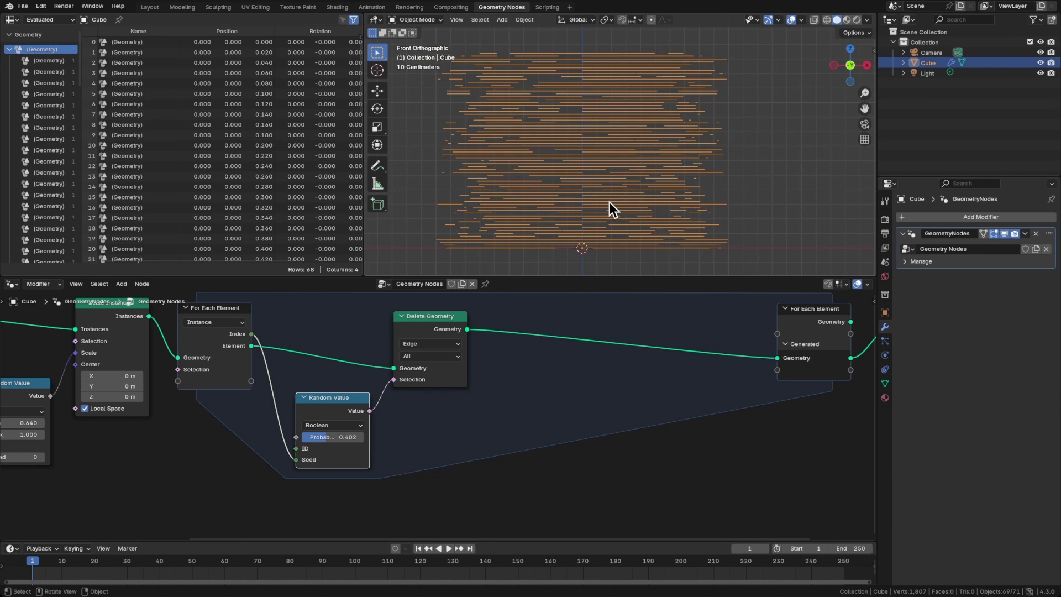
drag(328, 439, 345, 438)
mouse_move(469, 220)
middle_down()
mouse_move(573, 195)
mouse_move(539, 193)
mouse_move(597, 140)
middle_up()
mouse_move(603, 98)
middle_down()
mouse_move(599, 124)
mouse_move(611, 106)
mouse_move(602, 84)
mouse_move(626, 78)
mouse_move(593, 153)
mouse_move(621, 205)
middle_up()
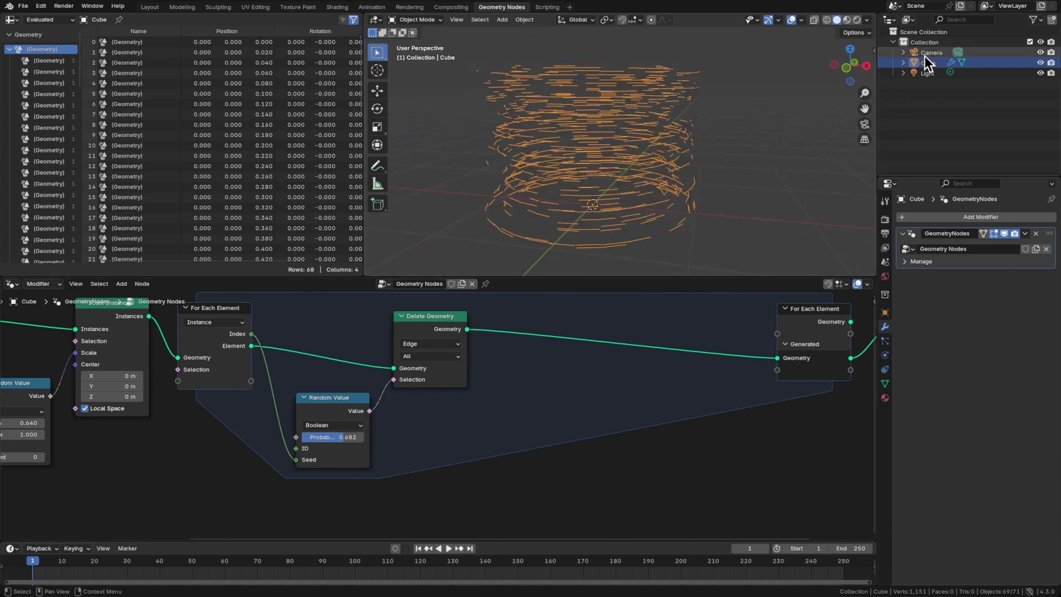
click(721, 145)
mouse_move(720, 145)
middle_down()
mouse_move(724, 180)
mouse_move(705, 197)
middle_up()
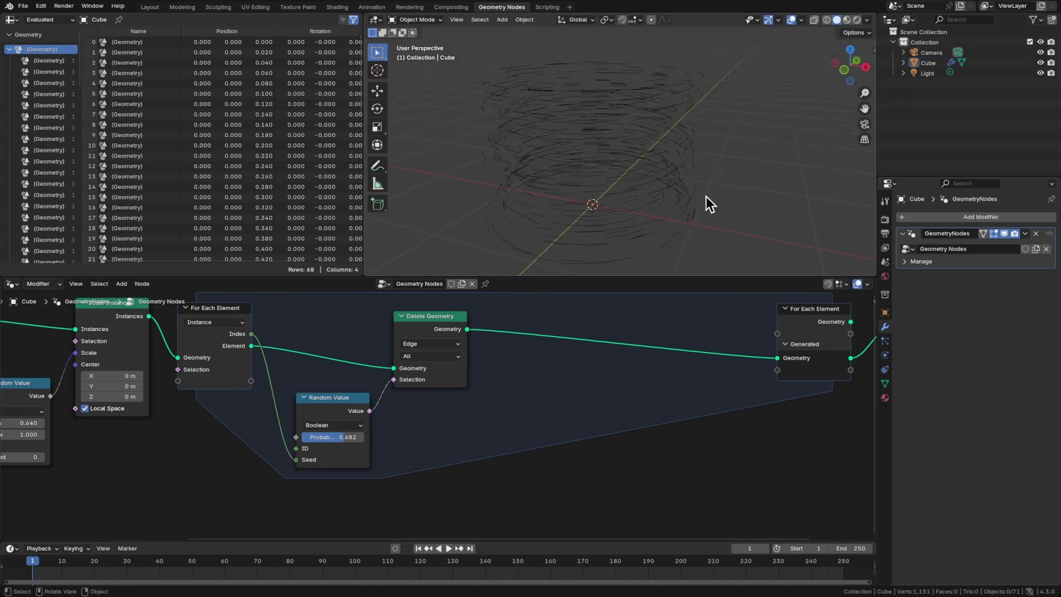
Select the camera and align it to a front view framing the whole ring stack.
click(931, 53)
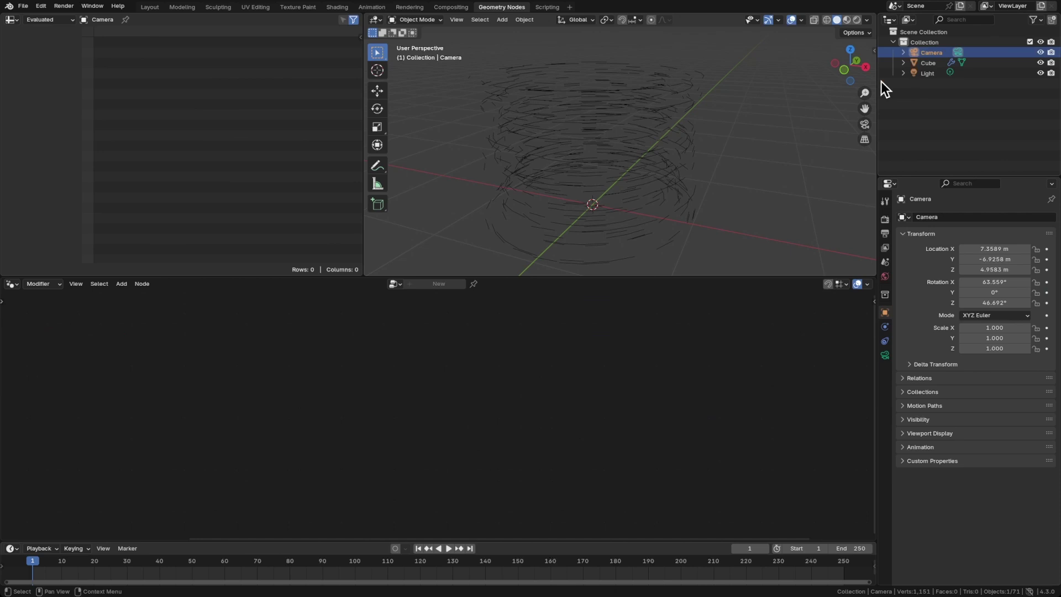
key(grave)
click(604, 148)
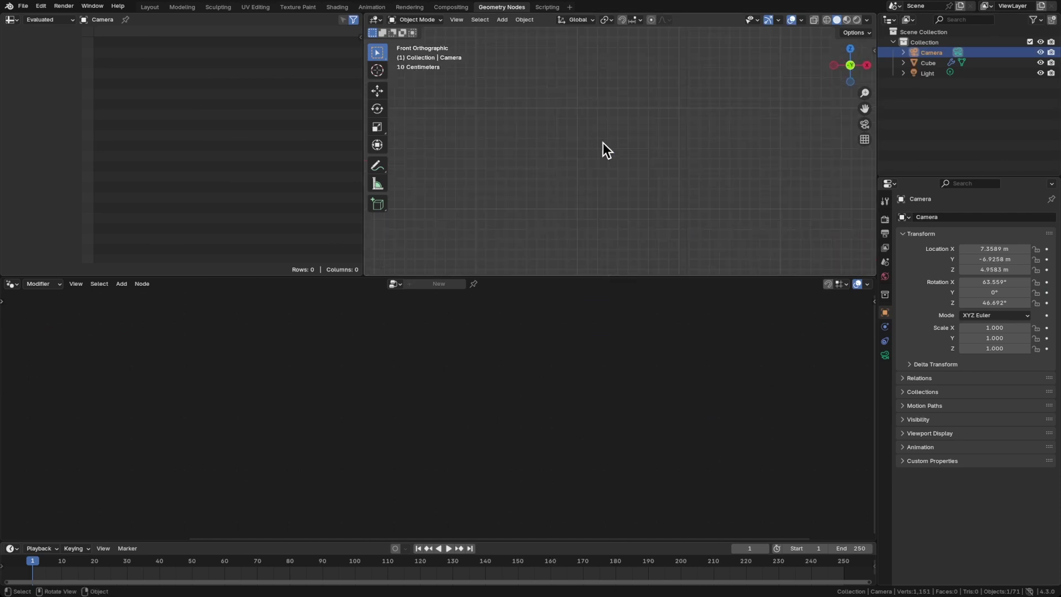
shift+middle_drag(649, 165, 636, 184)
scroll(695, 127, down, 10)
shift+middle_drag(553, 194, 609, 154)
scroll(610, 155, up, 12)
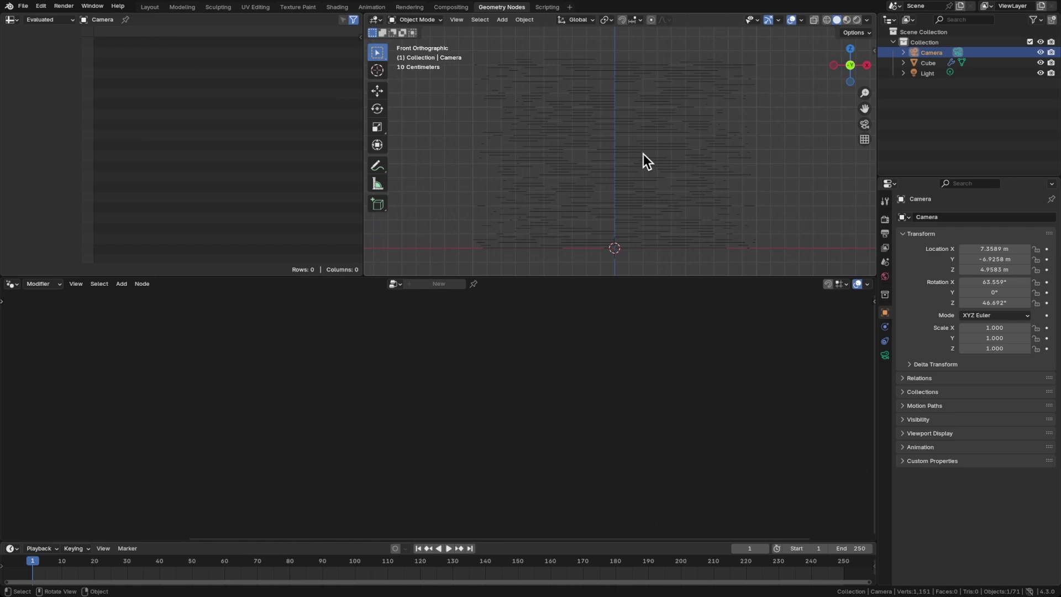
click(457, 20)
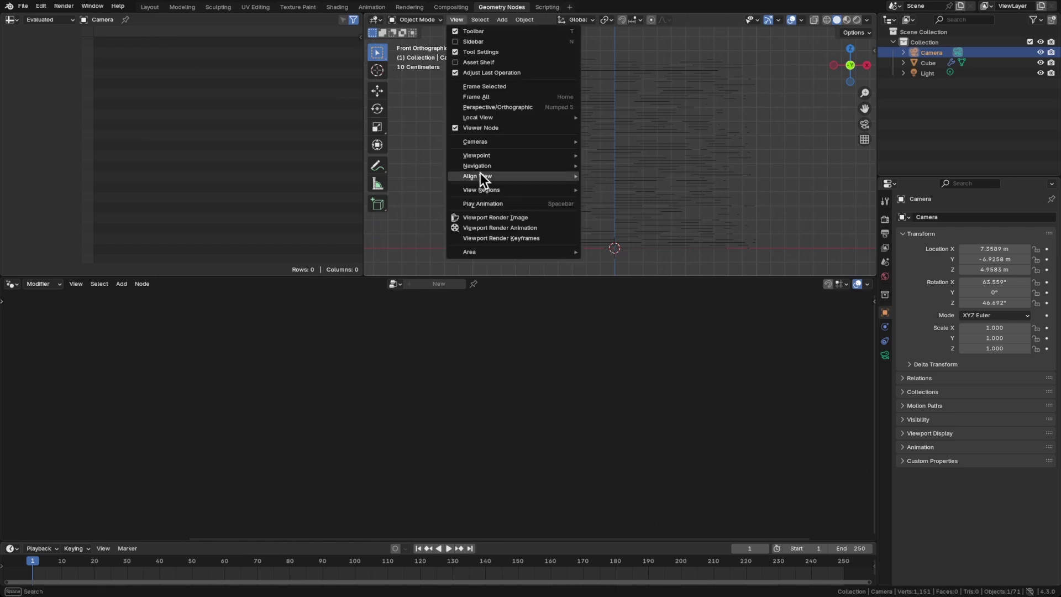
mouse_move(480, 177)
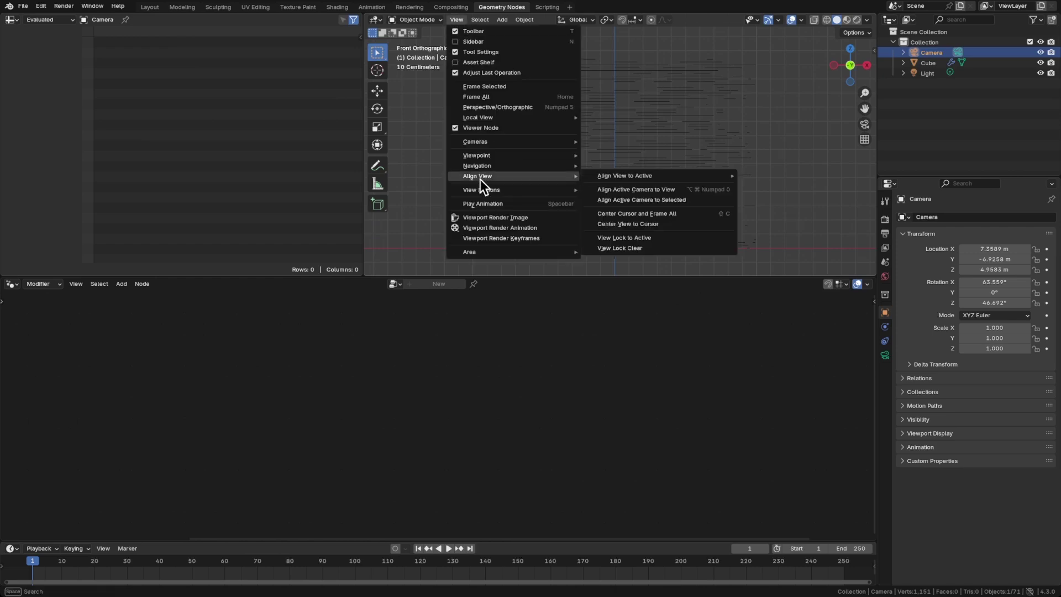
click(645, 190)
click(646, 190)
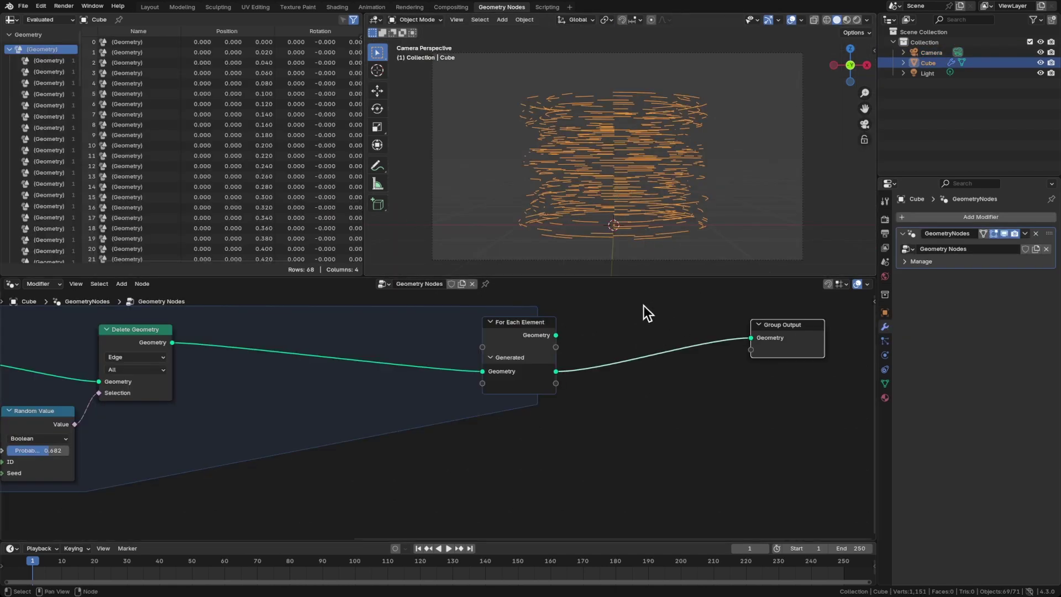
Move the Group Output away and insert a Transform Geometry node between the For Each Element output and Group Output.
middle_drag(675, 366, 517, 366)
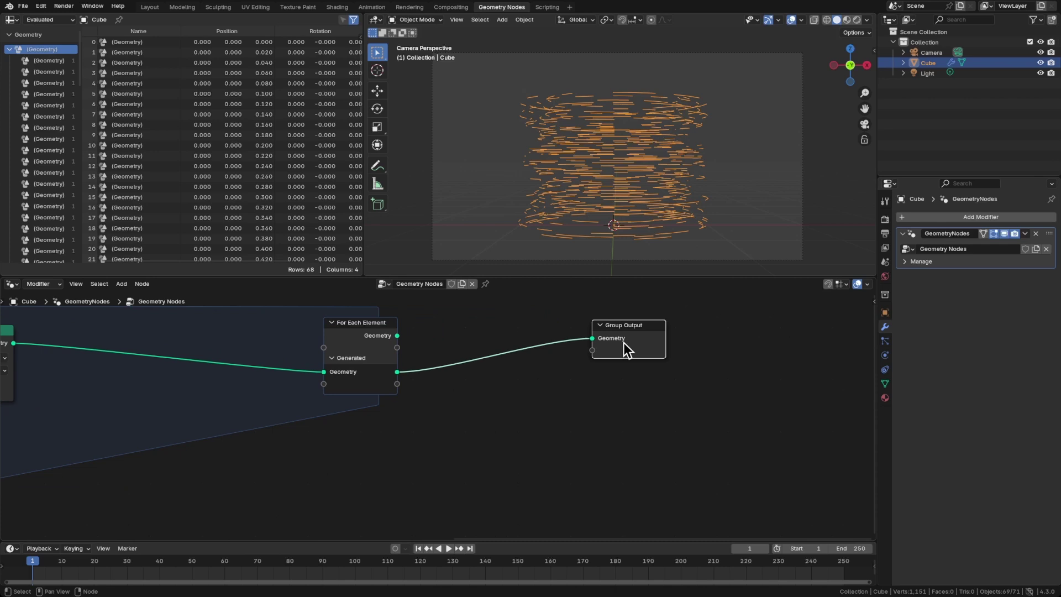
drag(623, 342, 751, 338)
click(559, 365)
key(shift+a)
text(trans)
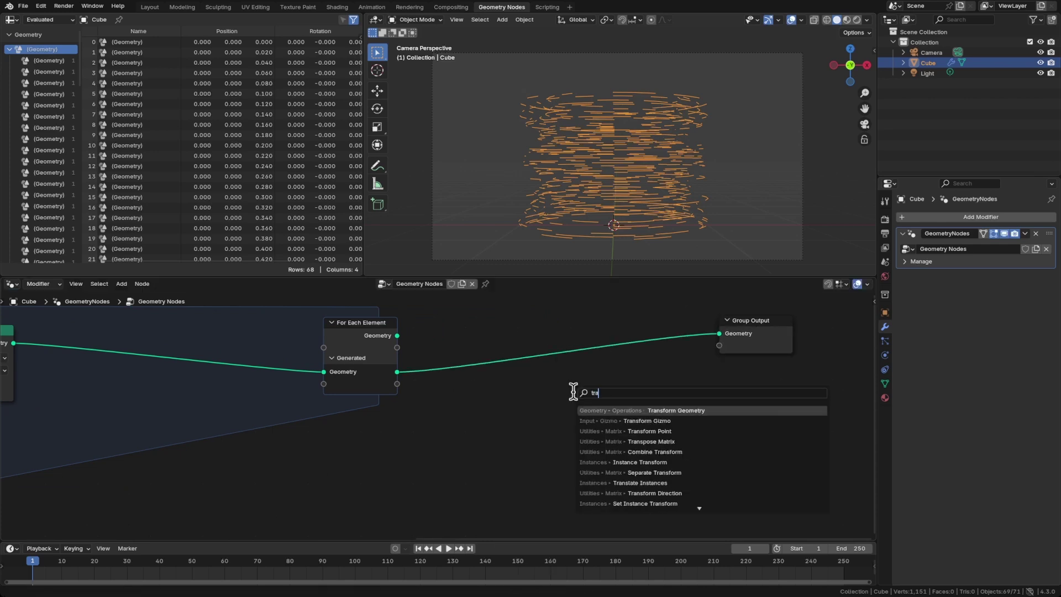
key(Return)
click(480, 314)
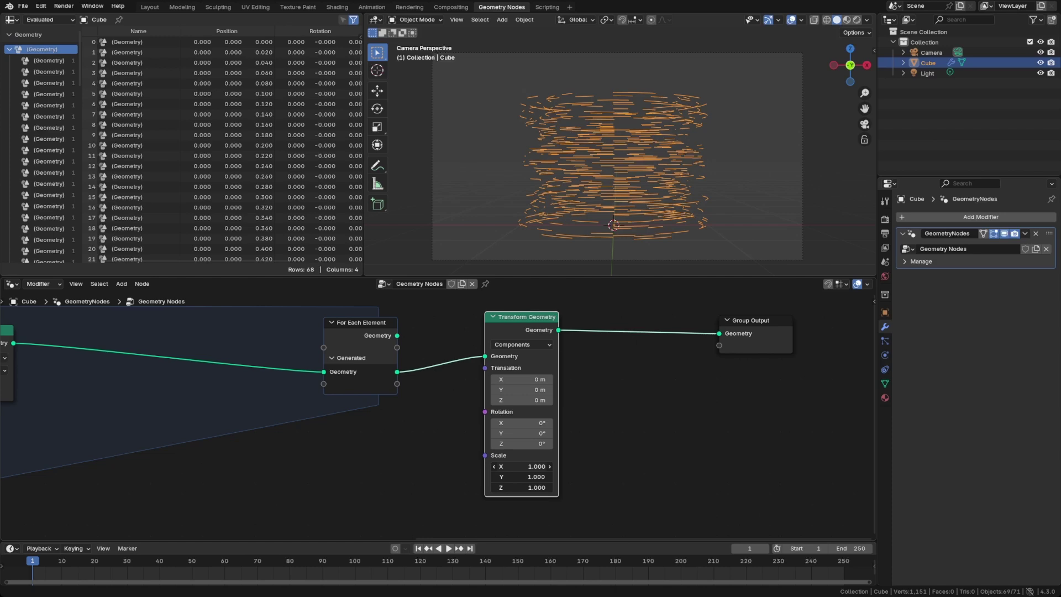
Set the Transform Geometry scale to 2.280 on all axes and its Z translation to -0.96 m.
drag(523, 467, 599, 467)
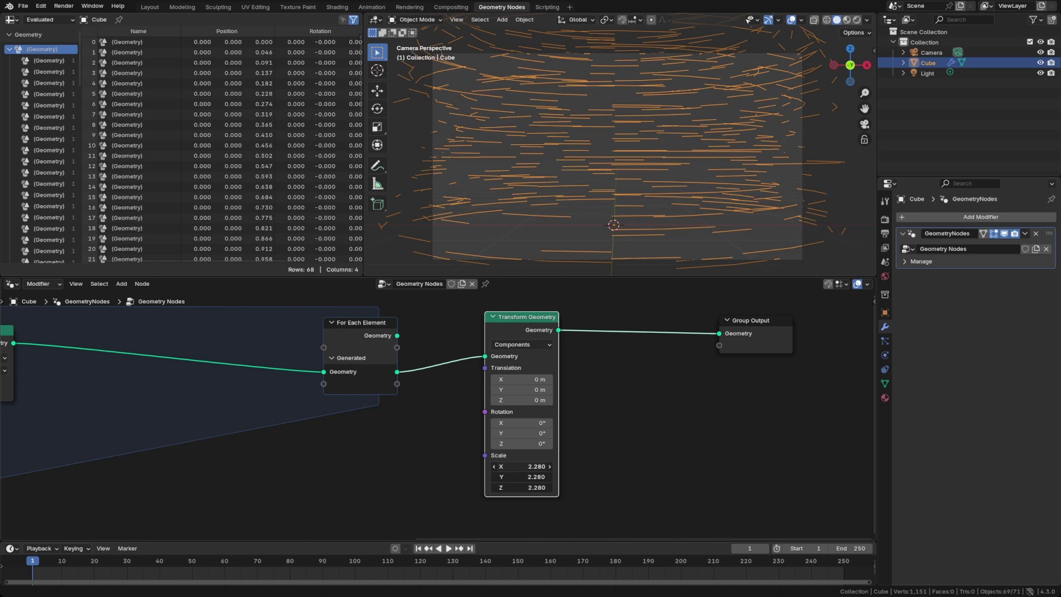
drag(540, 401, 486, 400)
scroll(639, 220, down, 1)
scroll(639, 220, down, 1)
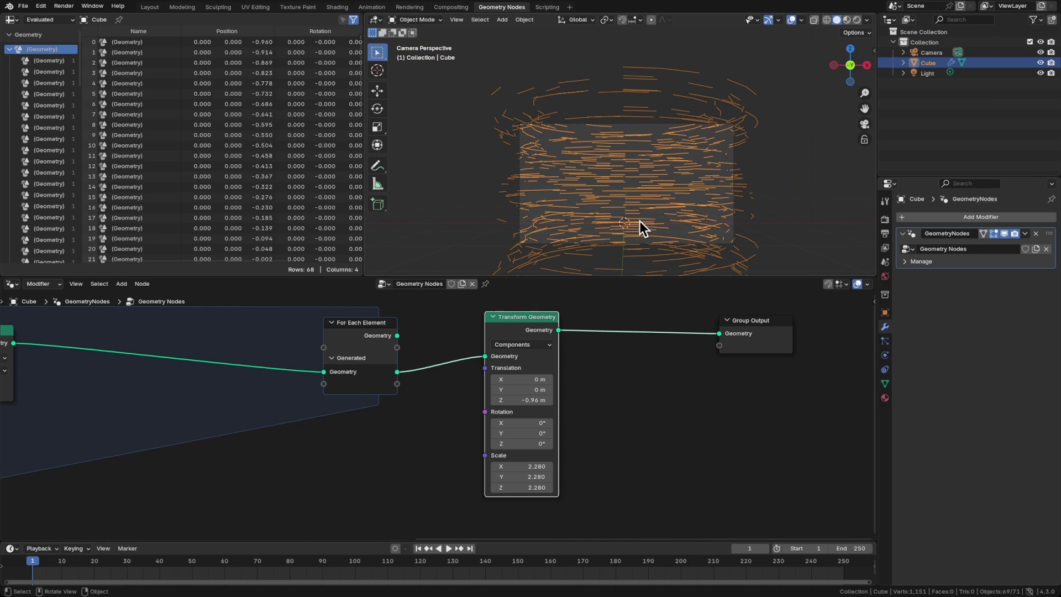
middle_drag(639, 221, 635, 155)
Set the Mesh Line node's Z offset to 0.01 m.
middle_drag(353, 427, 665, 423)
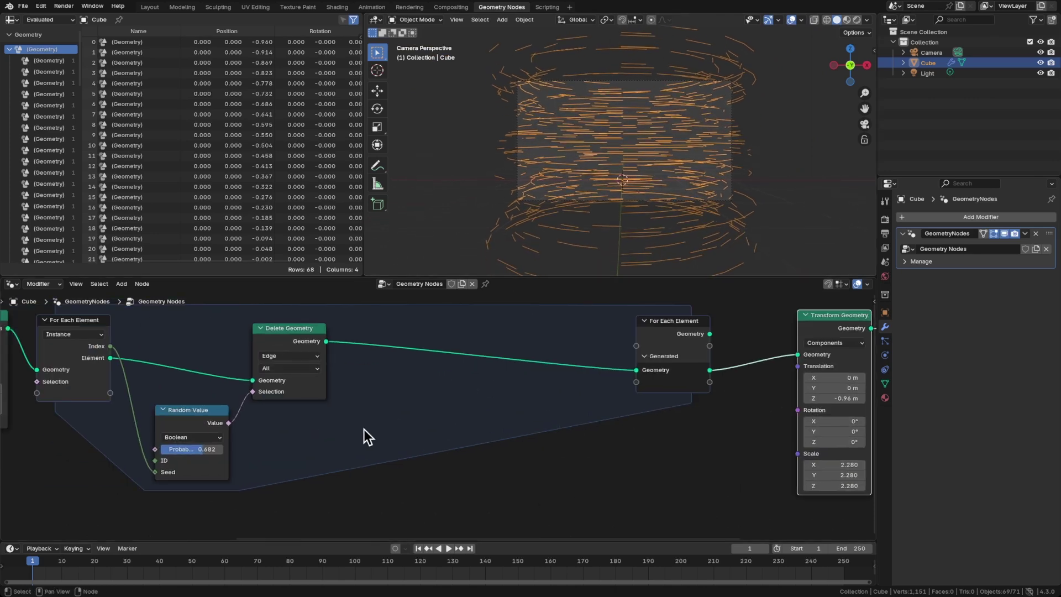
middle_drag(38, 448, 522, 414)
click(120, 413)
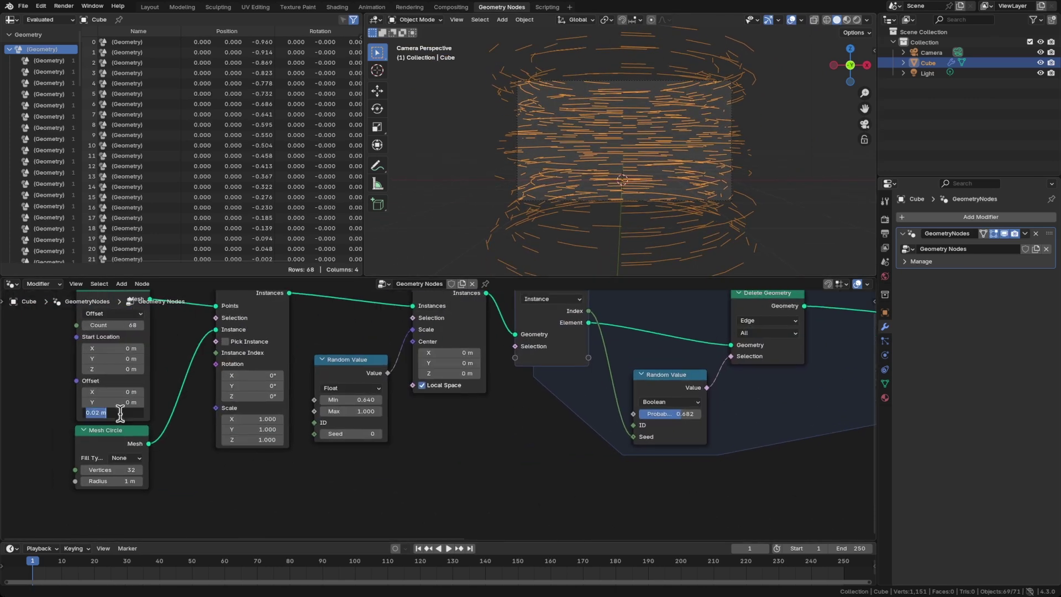
key(BackSpace)
text(.01)
key(Return)
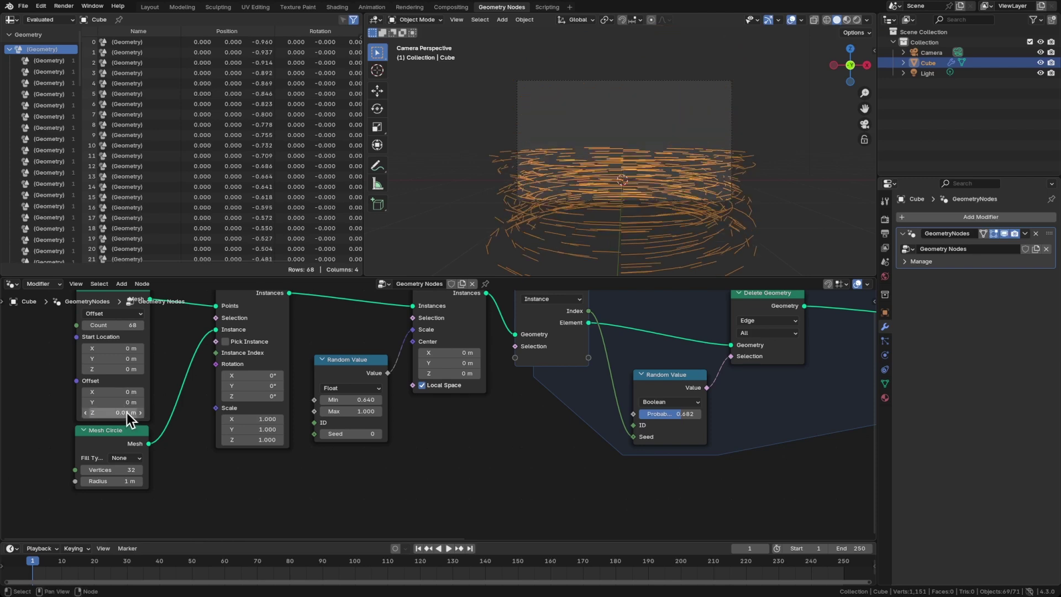
Set the Transform Geometry Z translation to -0.03 m, save the file, and briefly play the animation.
middle_drag(828, 411, 266, 451)
middle_drag(672, 416, 442, 414)
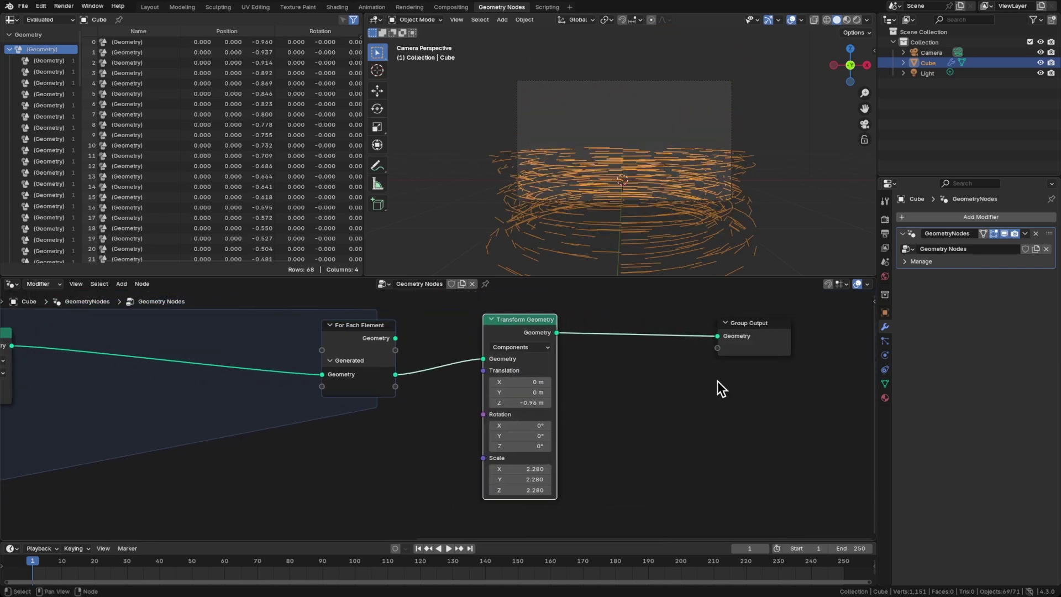
click(529, 402)
drag(519, 403, 562, 403)
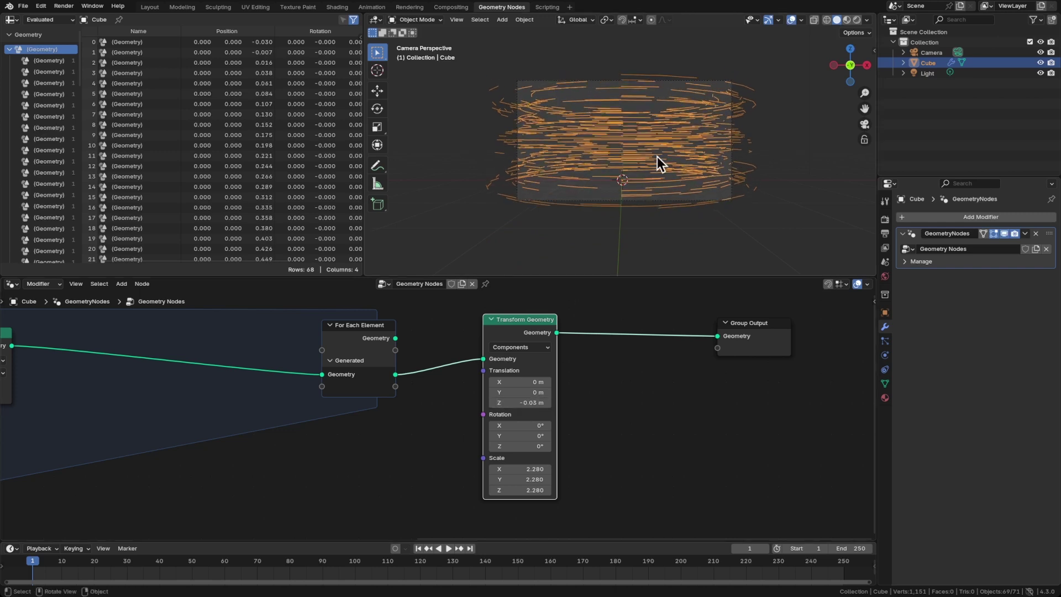
scroll(634, 158, up, 4)
key(ctrl+s)
key(space)
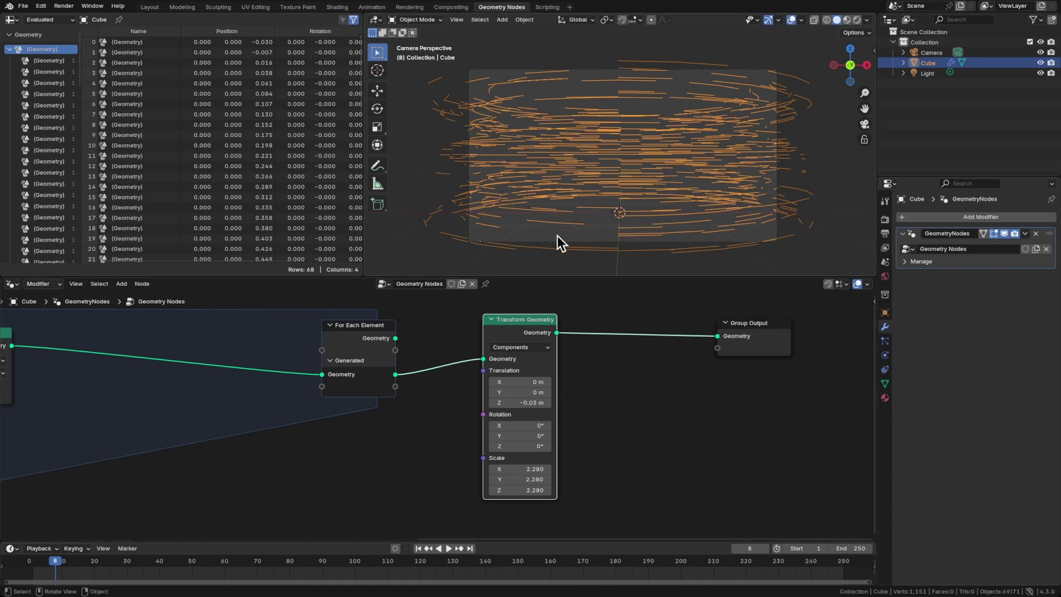
Rearrange the nodes to leave free space between the For Each Element output and Transform Geometry.
drag(518, 323, 526, 323)
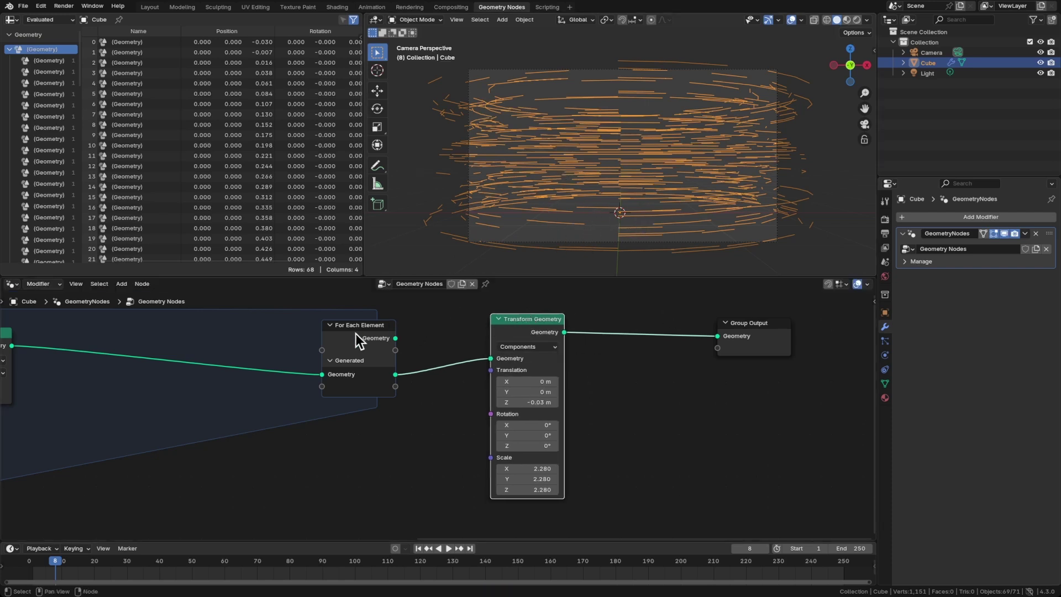
drag(356, 333, 382, 327)
middle_drag(685, 363, 457, 390)
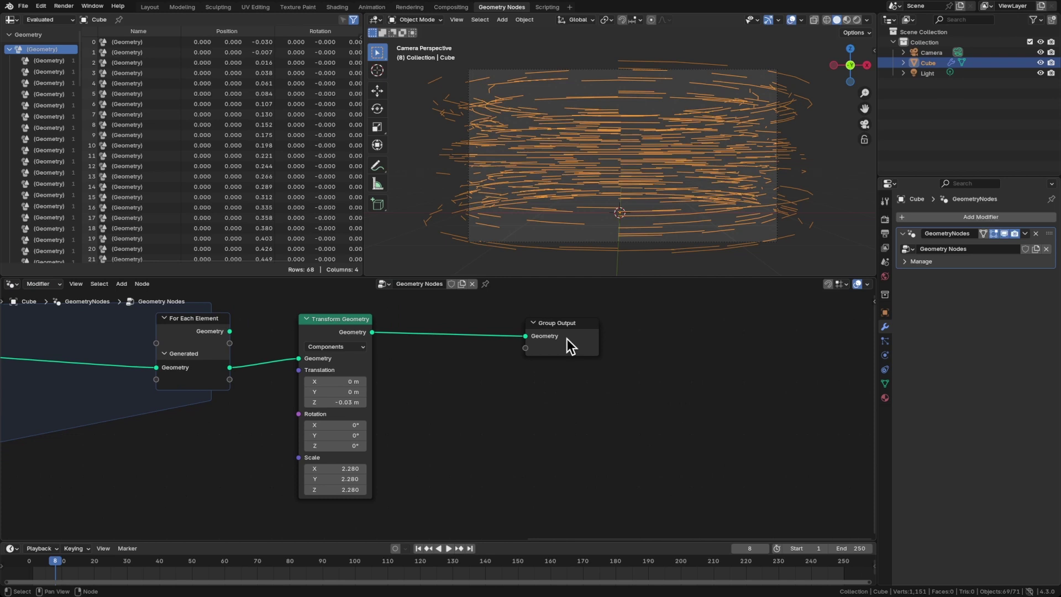
drag(568, 339, 622, 335)
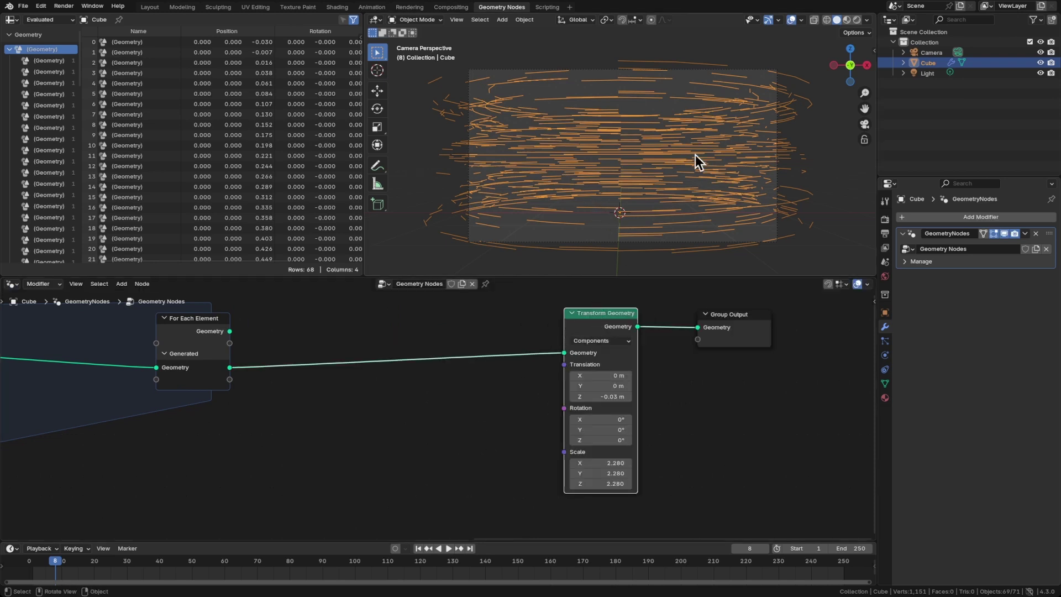
key(ctrl+z)
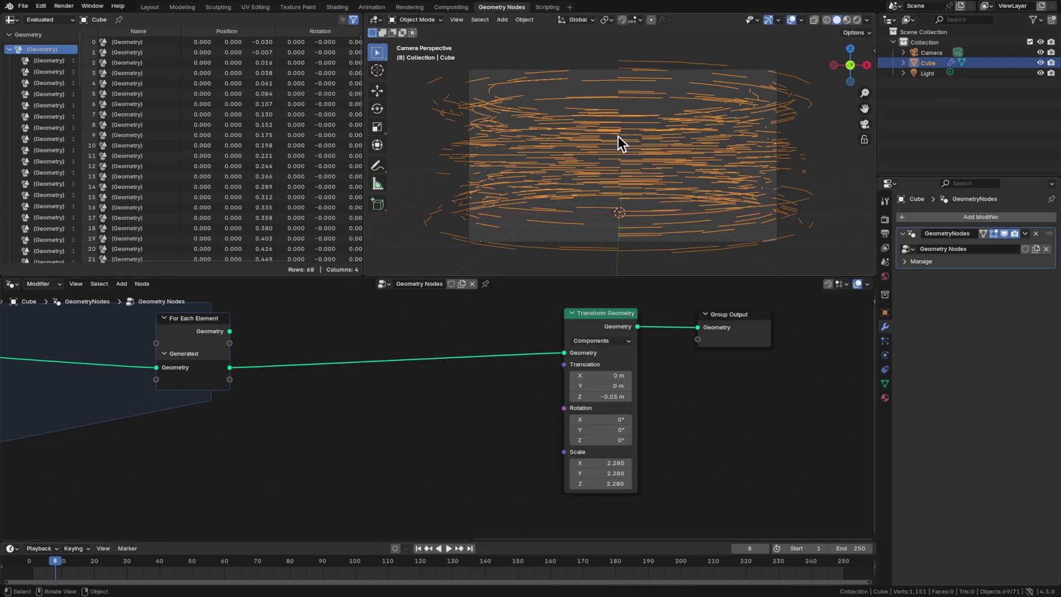
Insert a Curve to Mesh node between the For Each Element output and Transform Geometry.
key(shift+a)
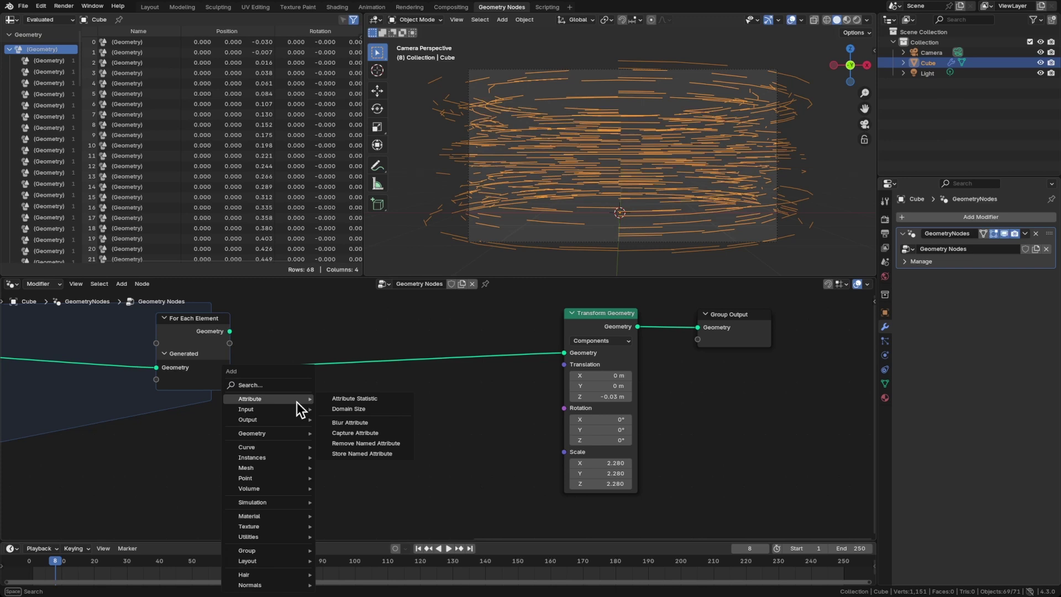
text(curvetom)
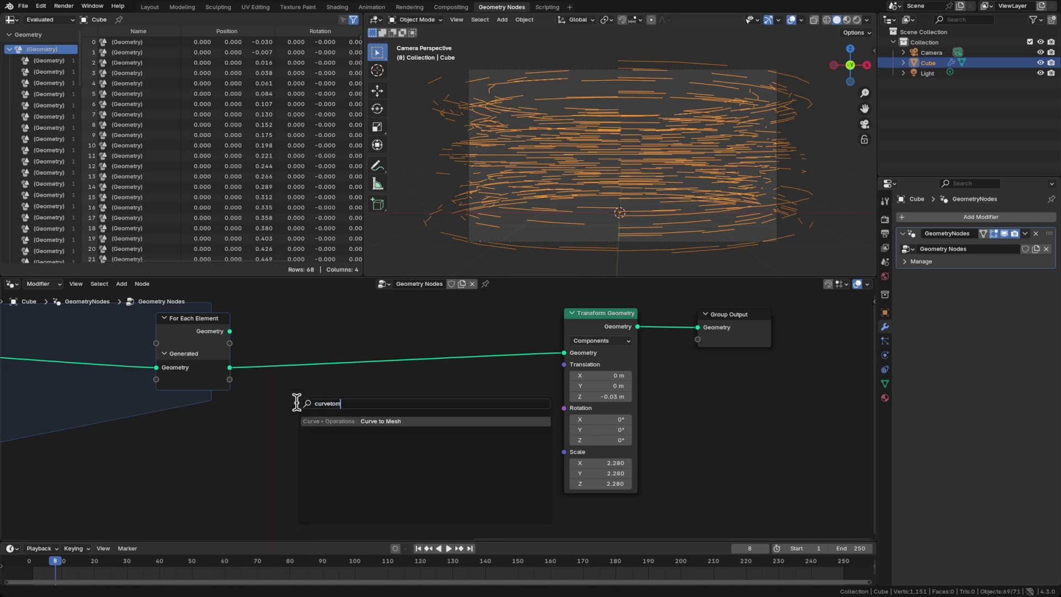
key(Return)
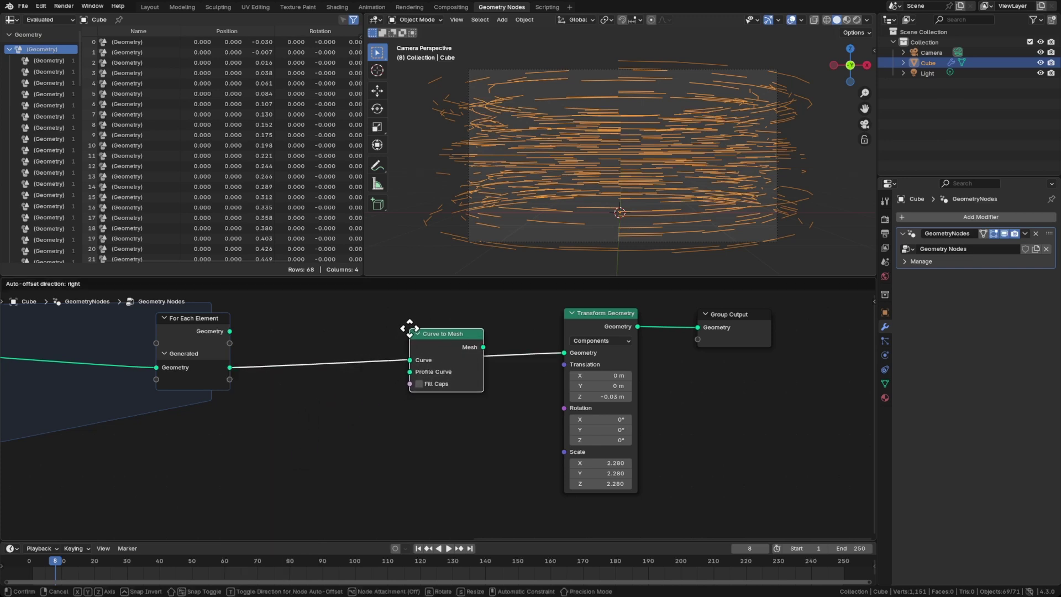
click(409, 330)
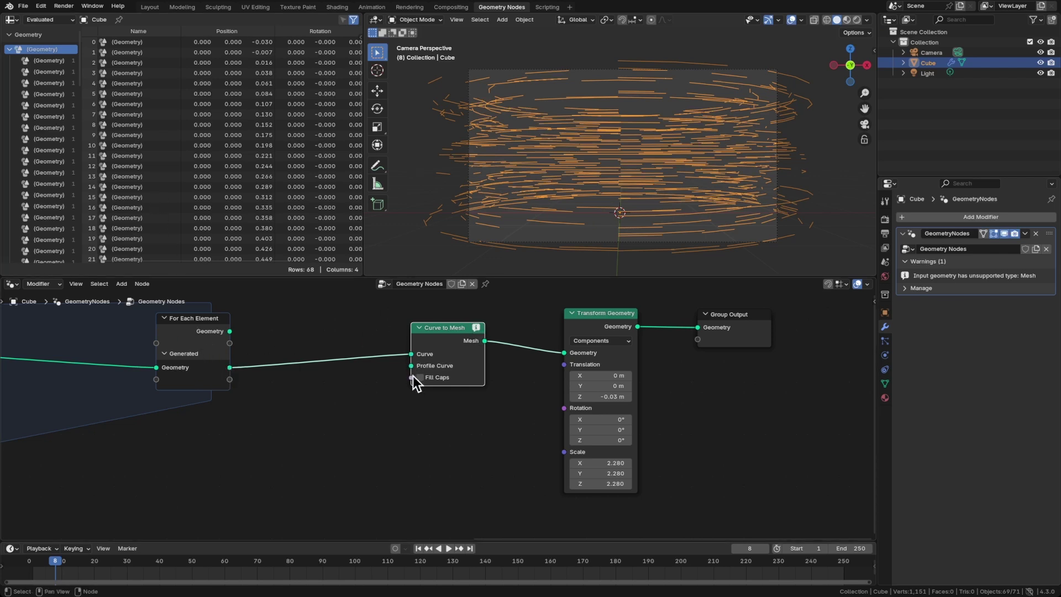
Add a Curve Circle node linked to the Profile Curve input of Curve to Mesh.
drag(411, 365, 366, 430)
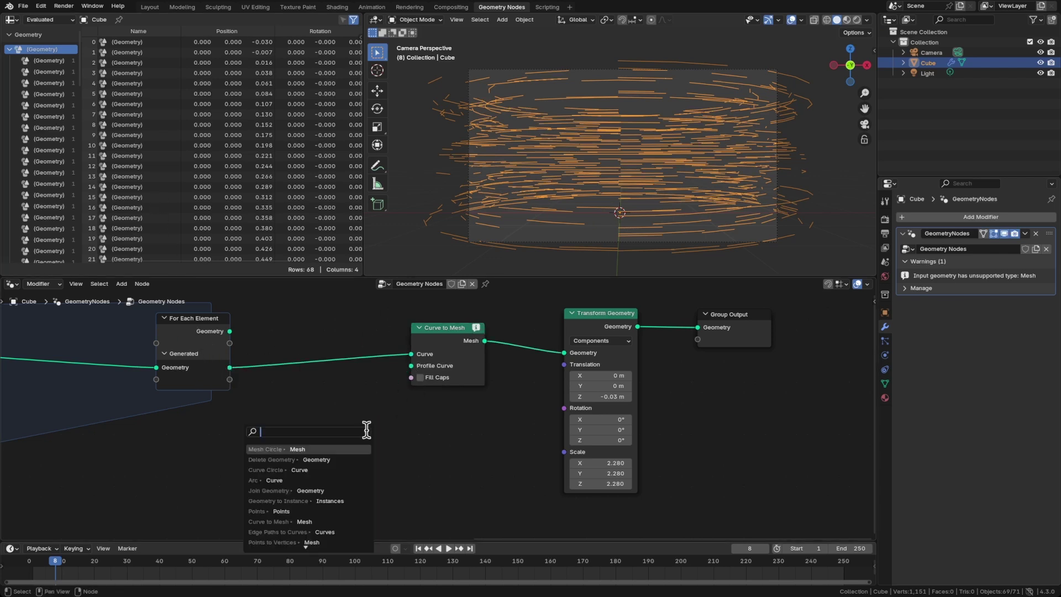
text(circle)
key(Down)
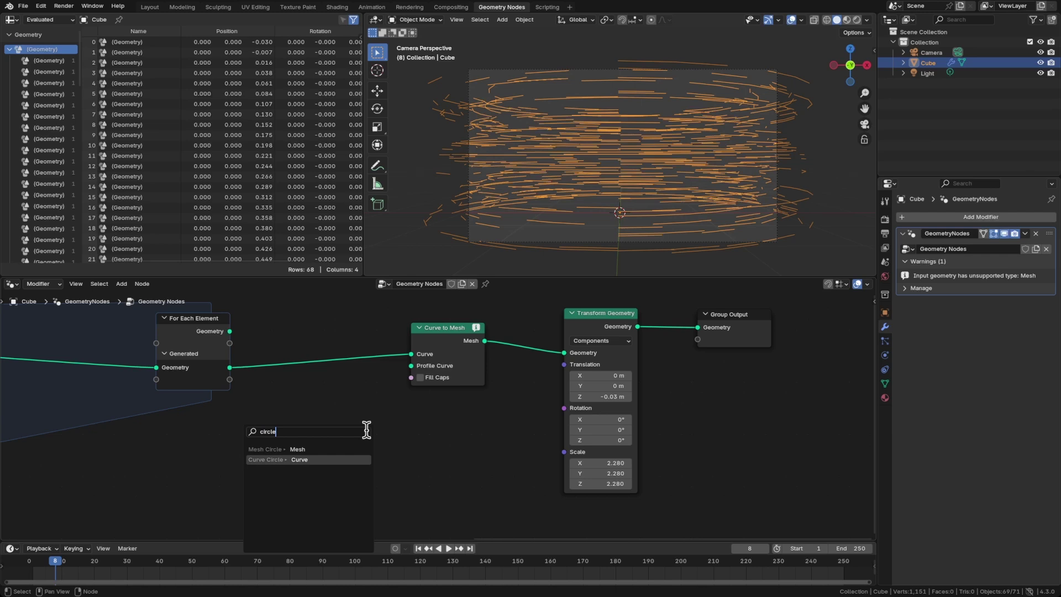
key(Return)
click(375, 389)
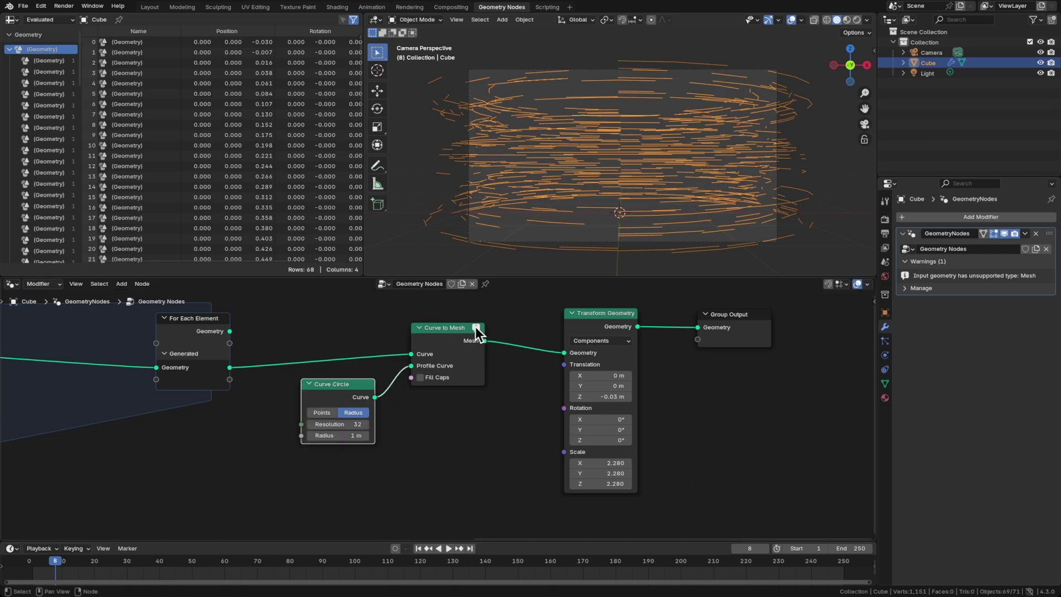
Lower the Curve Circle node and insert a Mesh to Curve node between the For Each Element output and Curve to Mesh.
scroll(475, 327, up, 3)
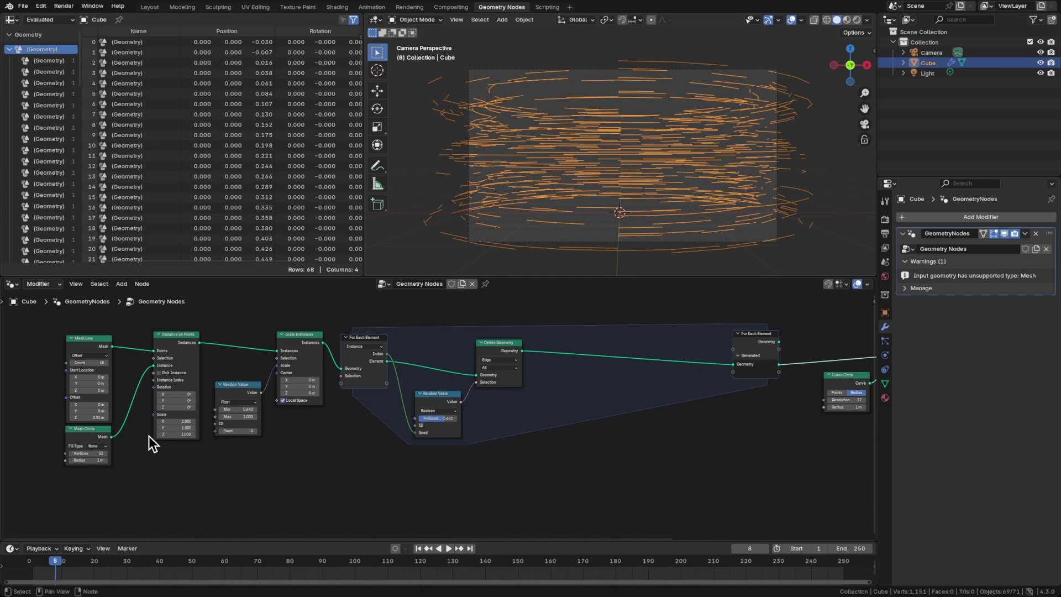
click(89, 433)
scroll(82, 442, up, 4)
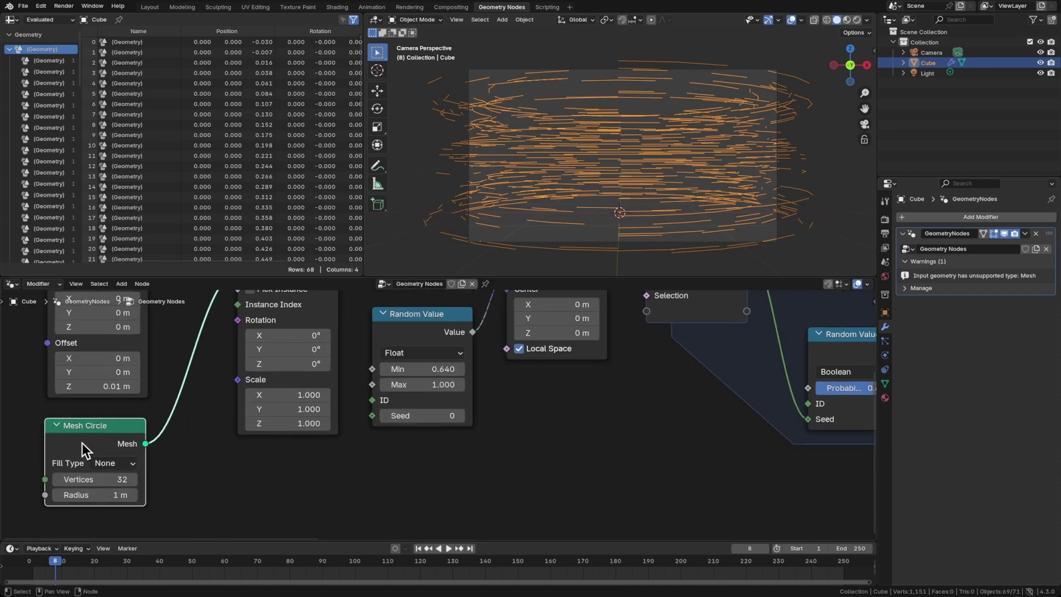
scroll(82, 442, down, 3)
middle_drag(762, 422, 266, 439)
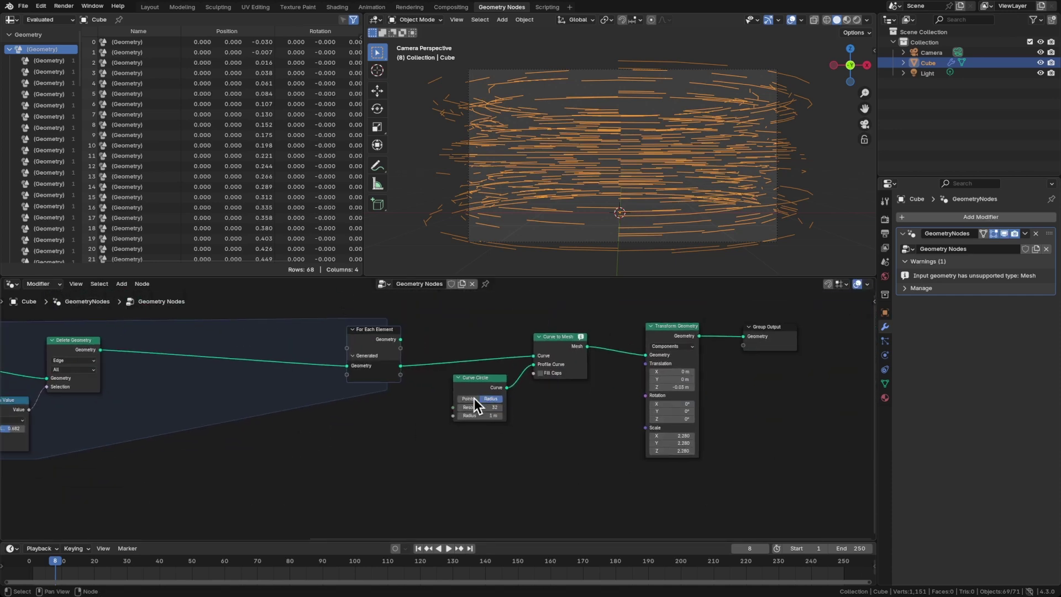
scroll(487, 390, up, 2)
drag(456, 404, 483, 448)
key(shift+a)
text(mesh)
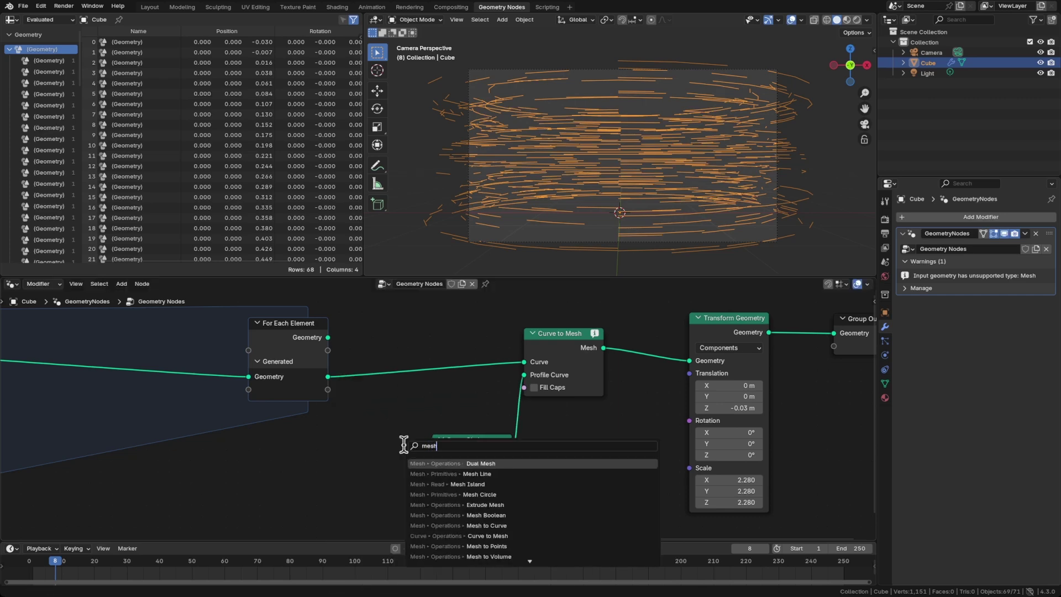
text( to)
key(Return)
click(390, 344)
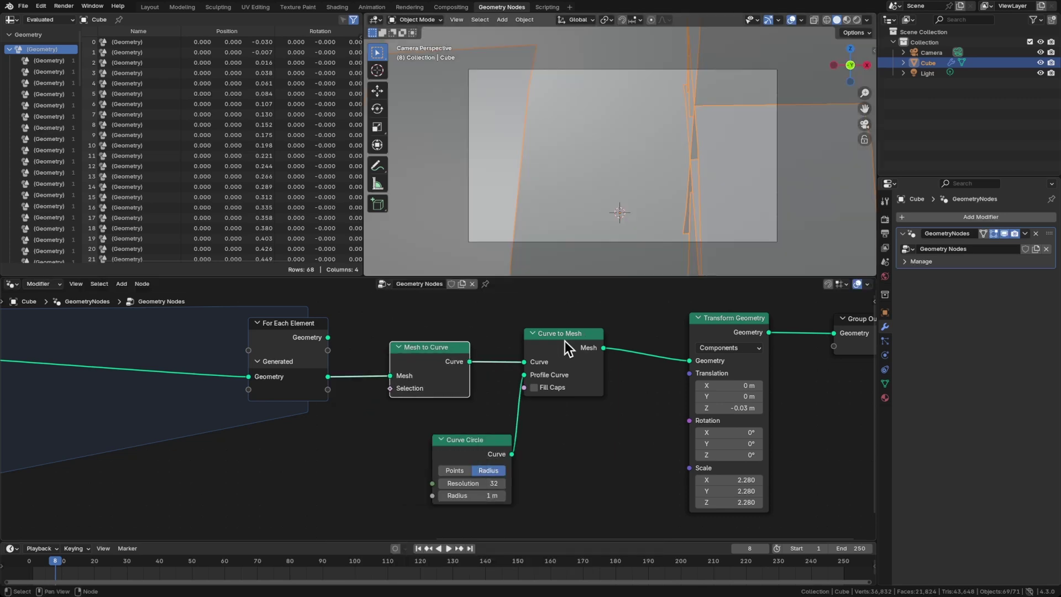
Reduce the Curve Circle radius, trying 0.01 m before settling on 0.002 m, and save the file.
drag(488, 498, 437, 498)
click(486, 495)
text(.0)
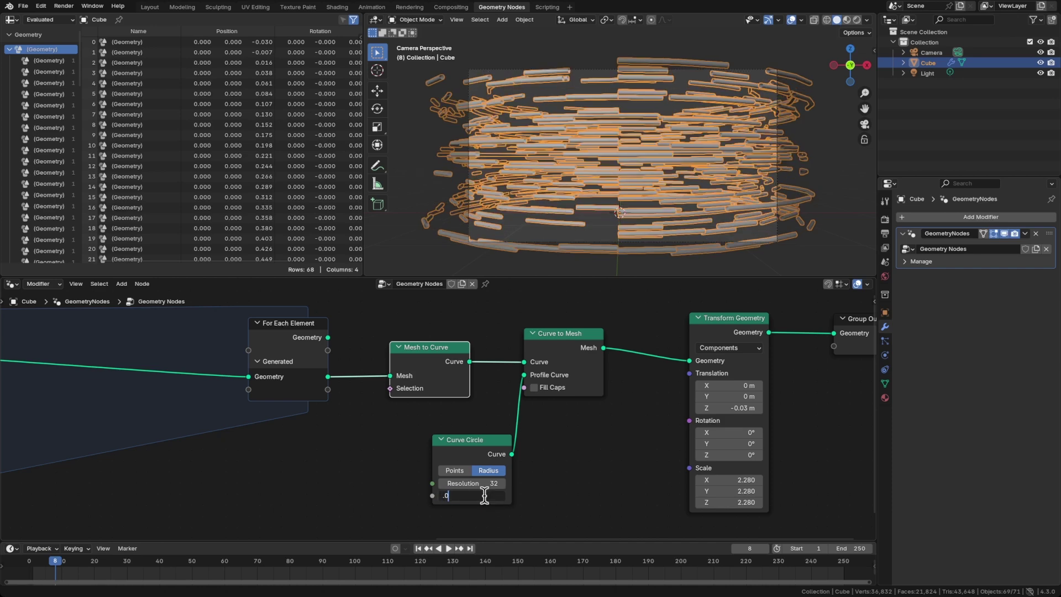
text(1)
key(Return)
click(482, 496)
text(.)
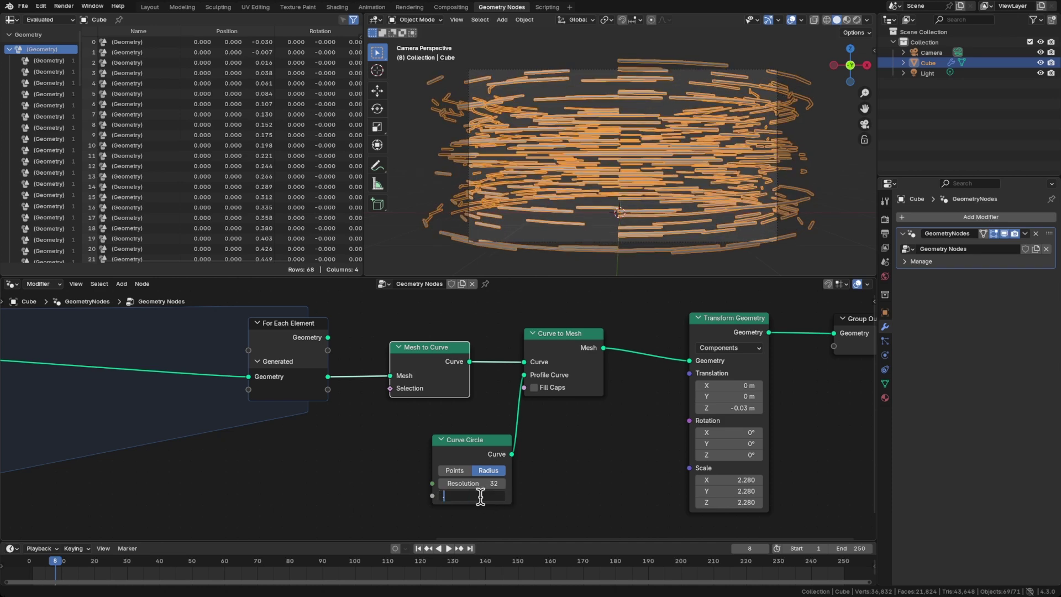
text(.002)
key(Return)
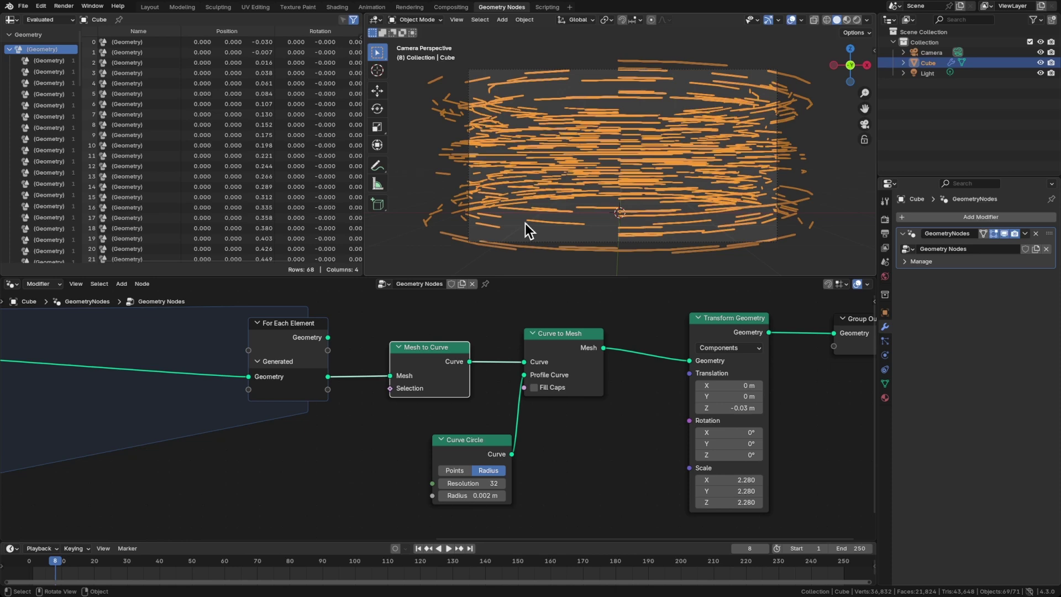
key(ctrl+s)
Inspect the thin tube segments in perspective and enable Fill Caps on the Curve to Mesh node.
click(588, 230)
middle_drag(588, 230, 631, 174)
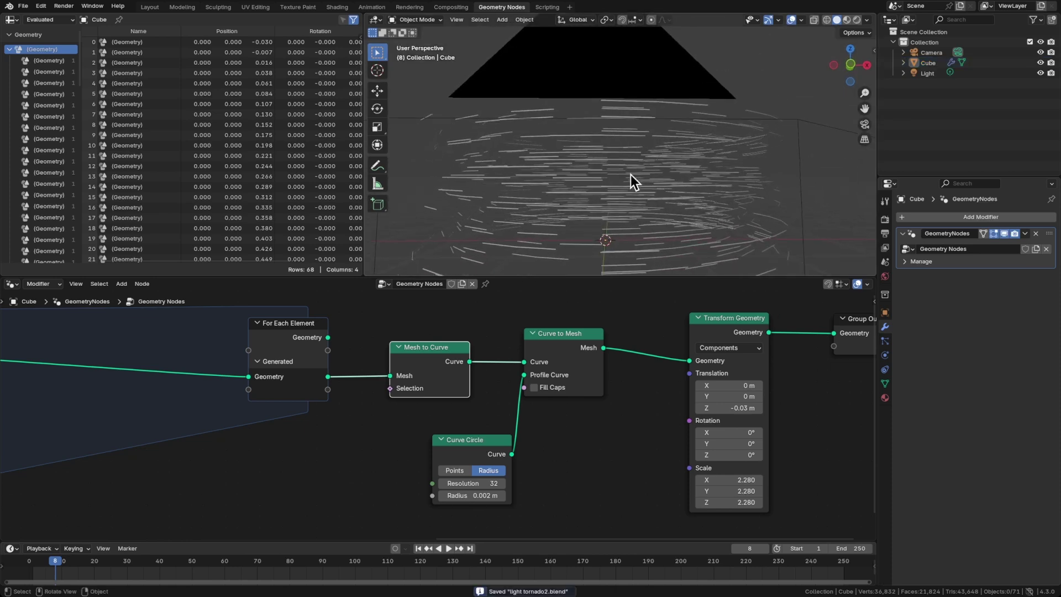
click(631, 175)
click(845, 167)
middle_drag(844, 168, 638, 174)
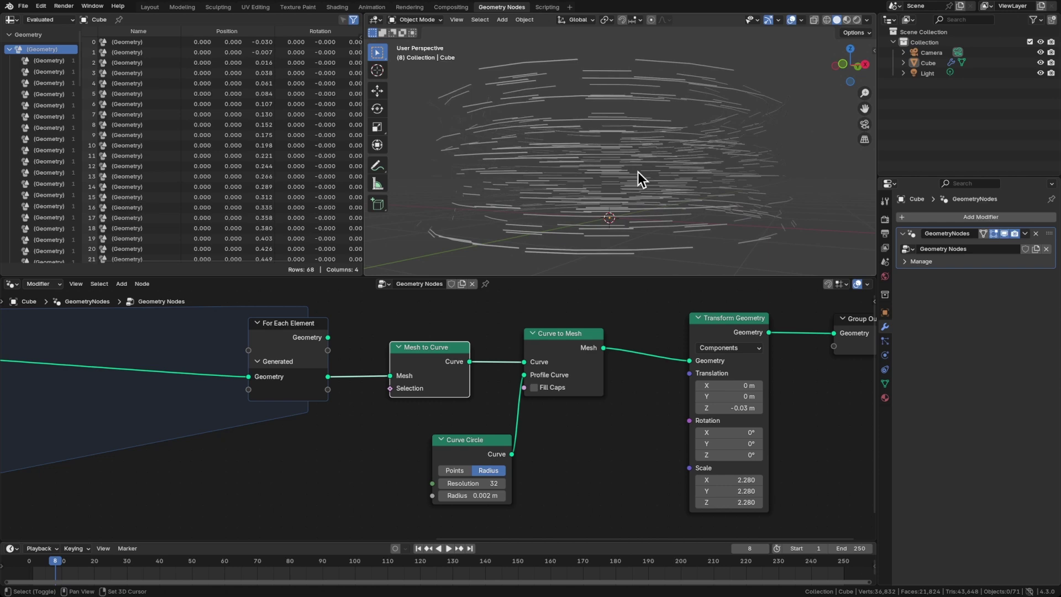
click(534, 388)
middle_drag(638, 178, 628, 195)
Return the viewport to the camera view and save the file.
key(grave)
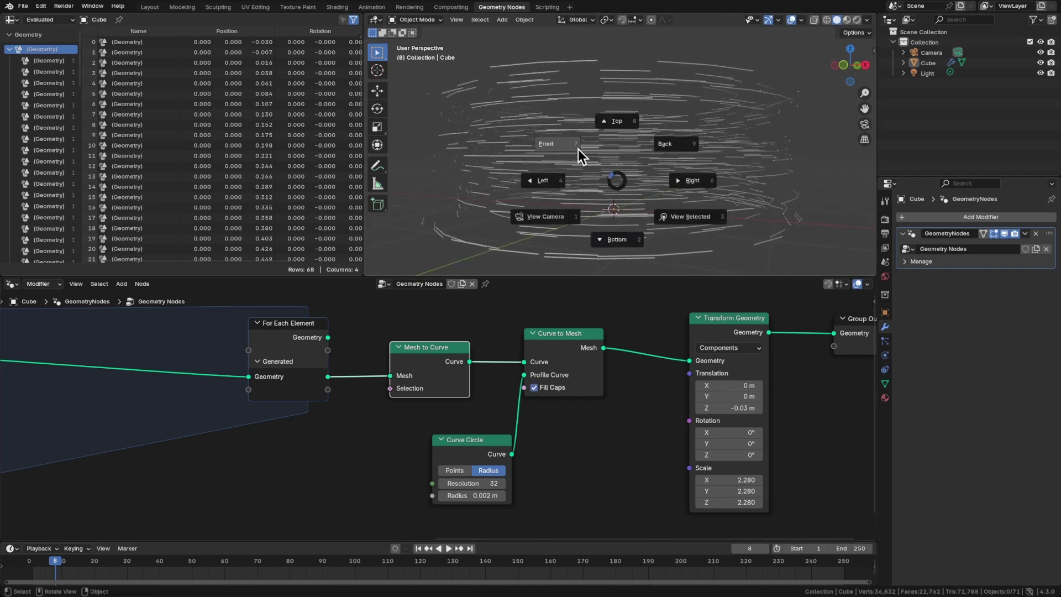
click(545, 217)
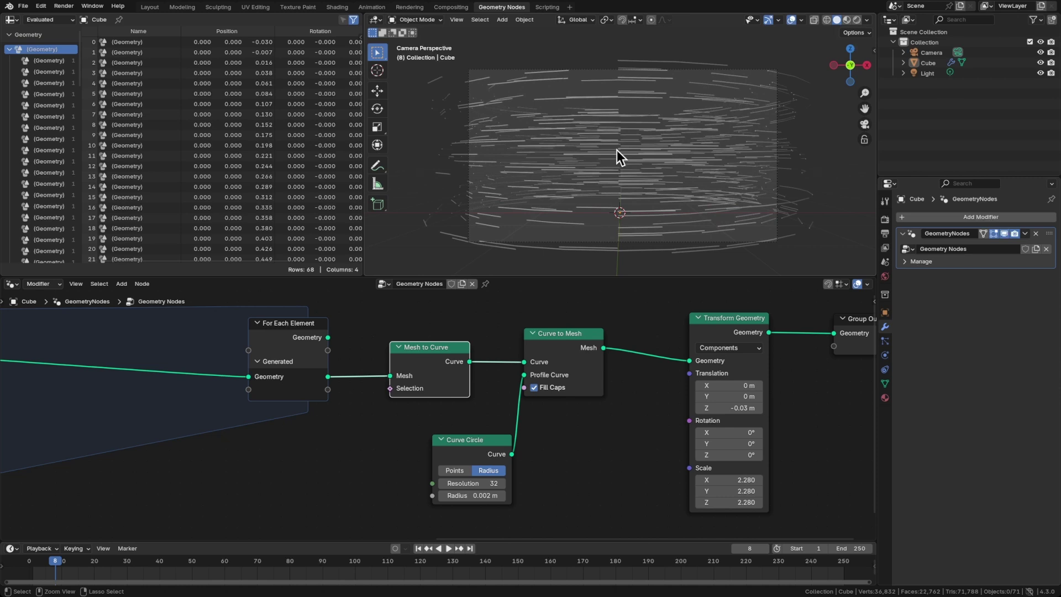
key(ctrl+s)
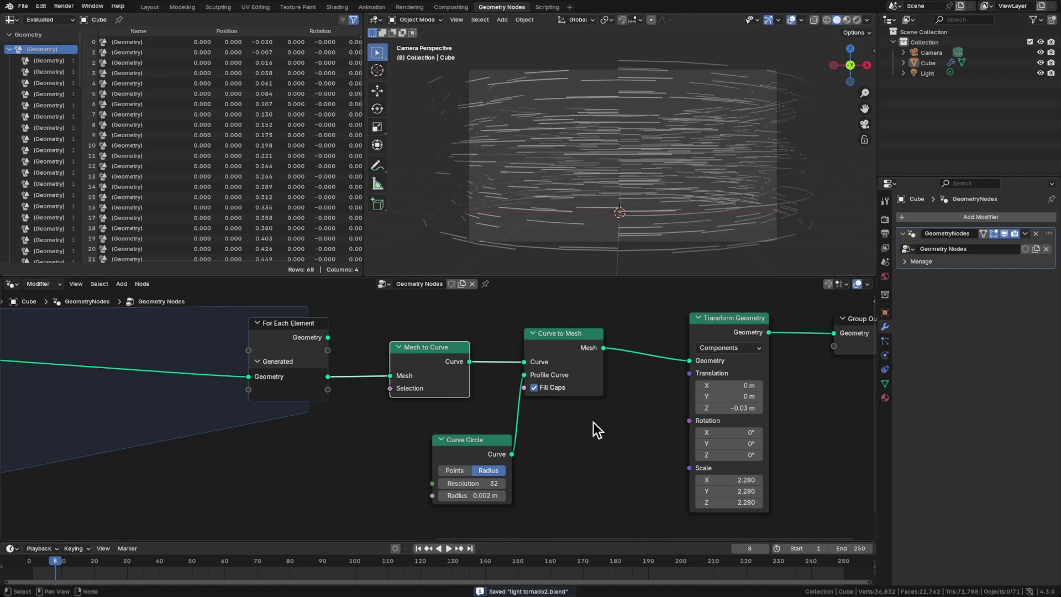
Save the file and add a Scene Time node below the Curve Circle node.
middle_drag(592, 422, 521, 370)
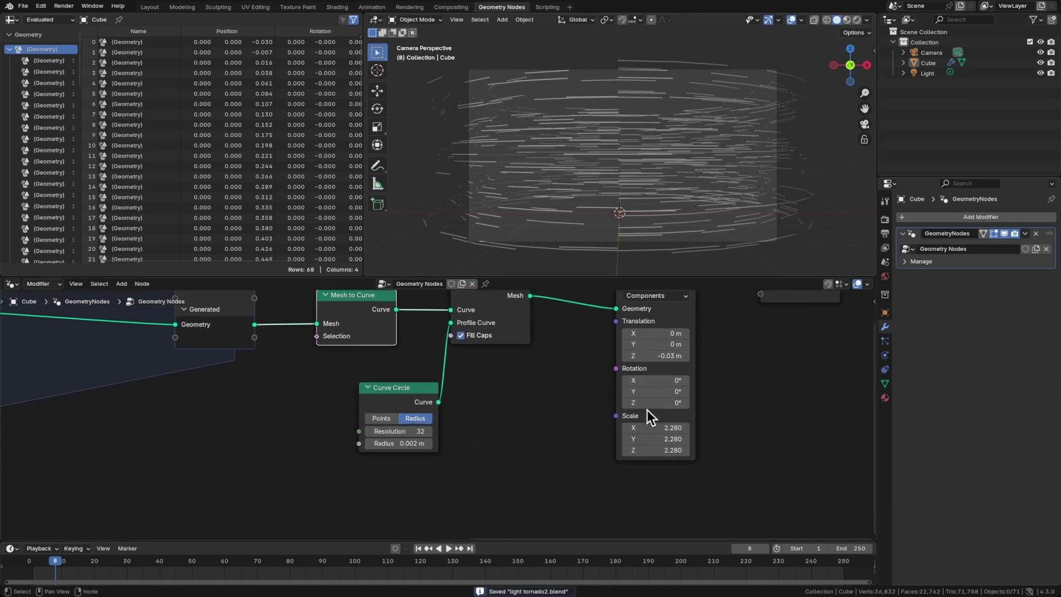
mouse_move(649, 402)
mouse_down()
mouse_move(666, 403)
mouse_move(636, 403)
mouse_move(649, 402)
mouse_up()
key(ctrl+s)
middle_drag(552, 466, 633, 428)
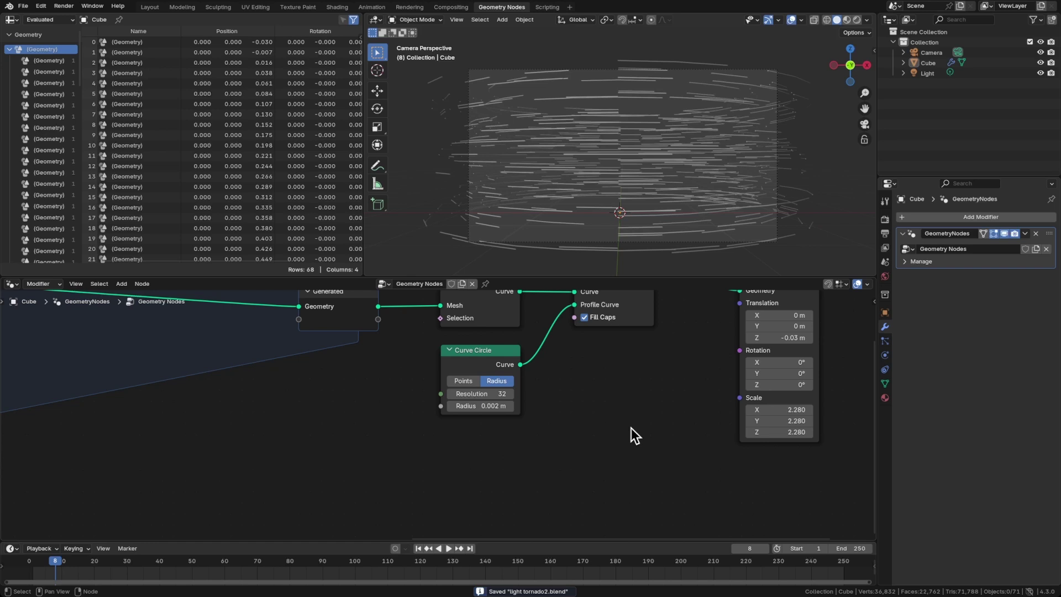
middle_drag(612, 429, 675, 427)
middle_drag(662, 479, 585, 446)
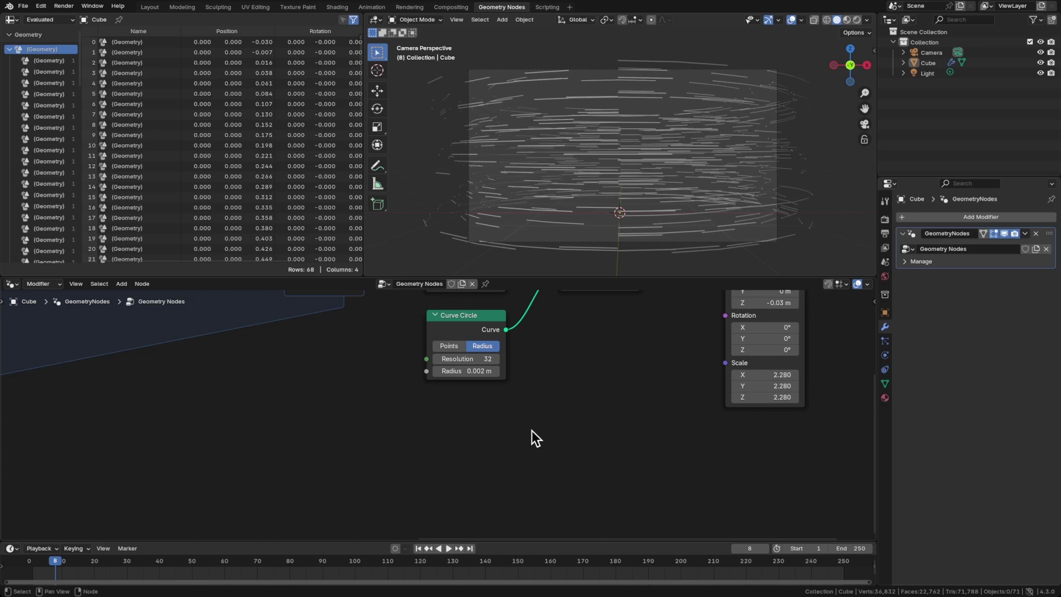
key(shift+a)
text(scene time)
key(Return)
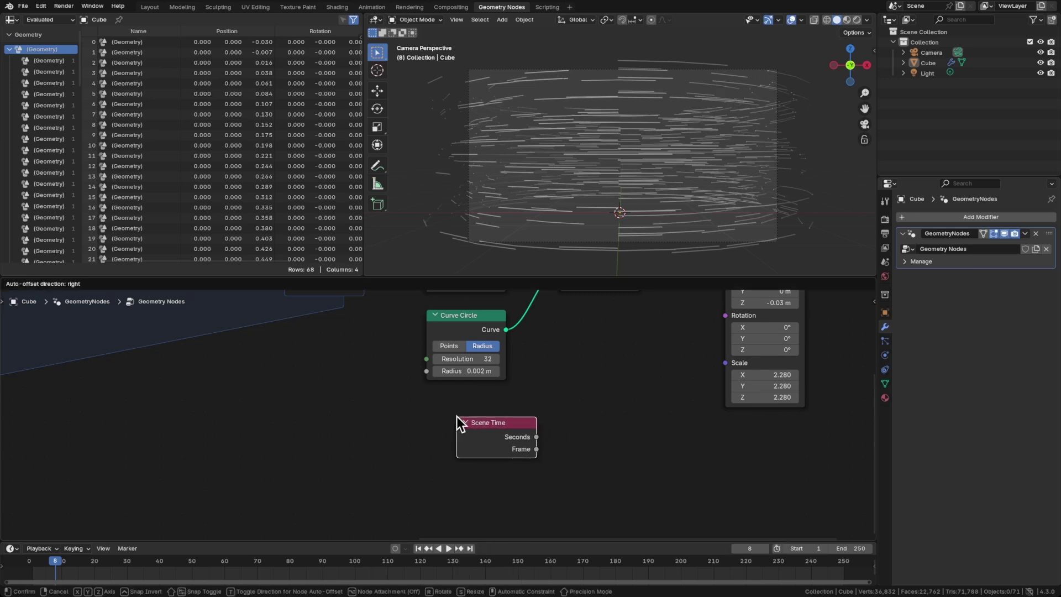
click(457, 418)
drag(499, 429, 479, 432)
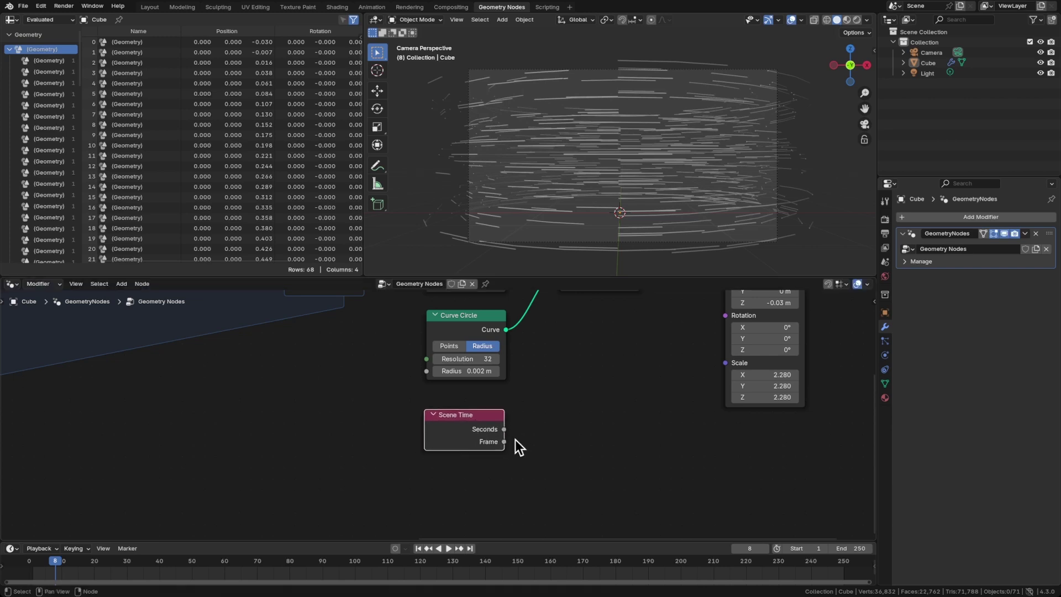
Add a Math node set to Divide beside Scene Time and feed the Frame output into its first value.
key(shift+a)
text(add)
key(Return)
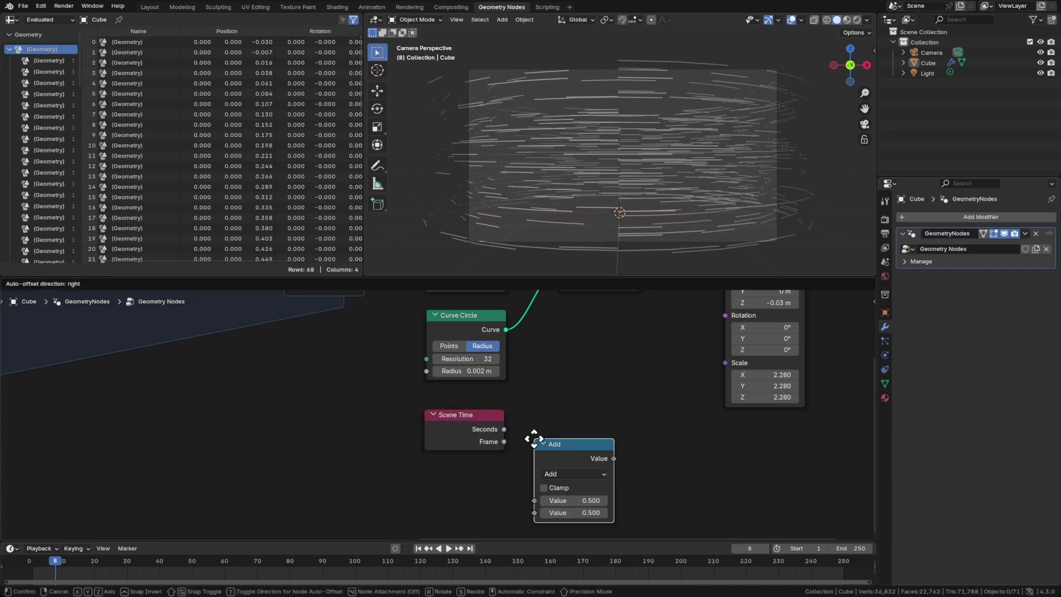
click(570, 432)
click(569, 432)
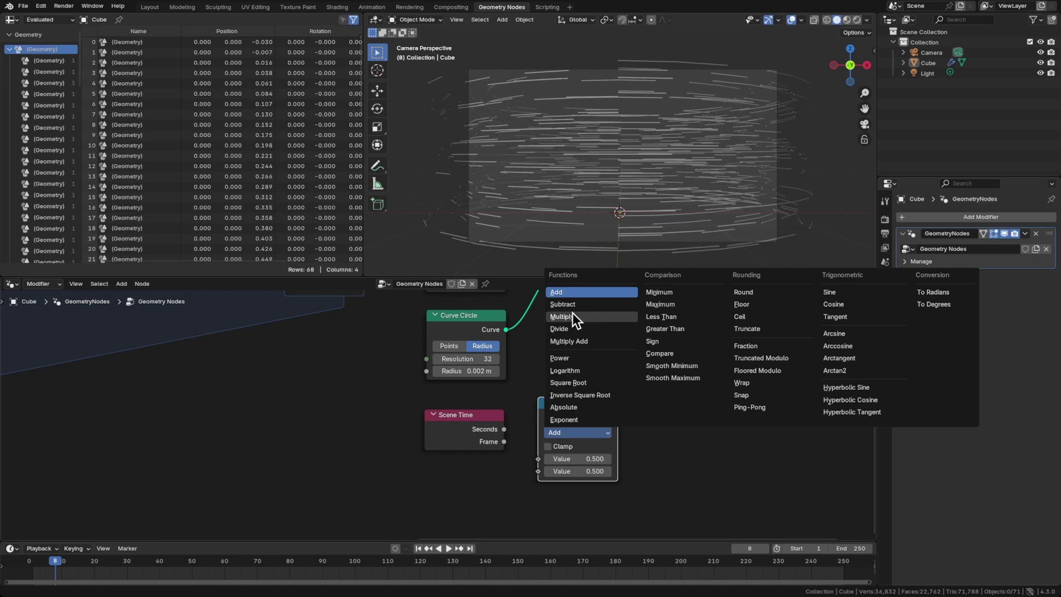
click(569, 329)
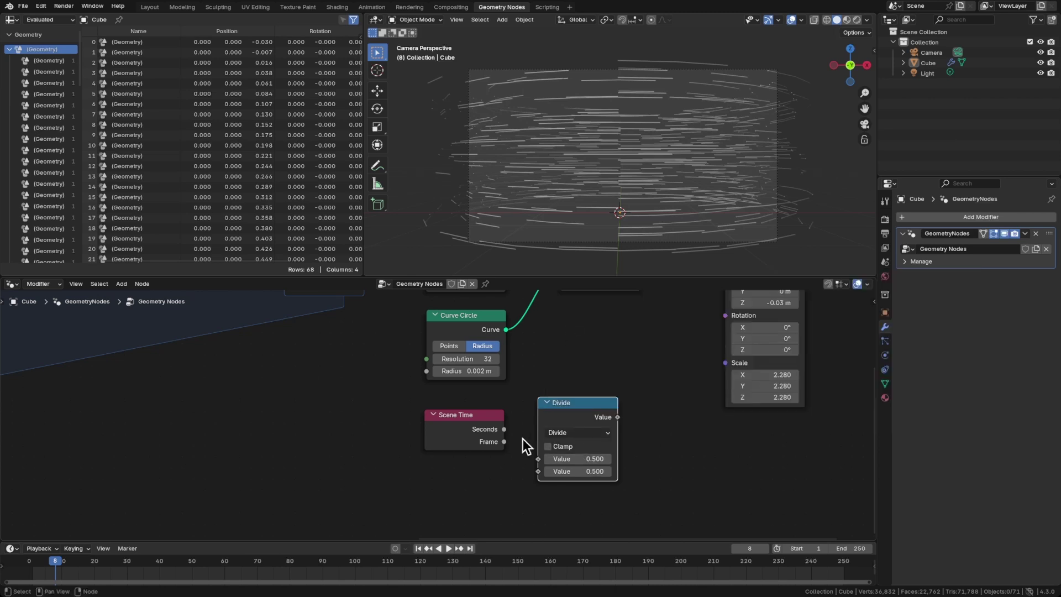
drag(504, 441, 545, 460)
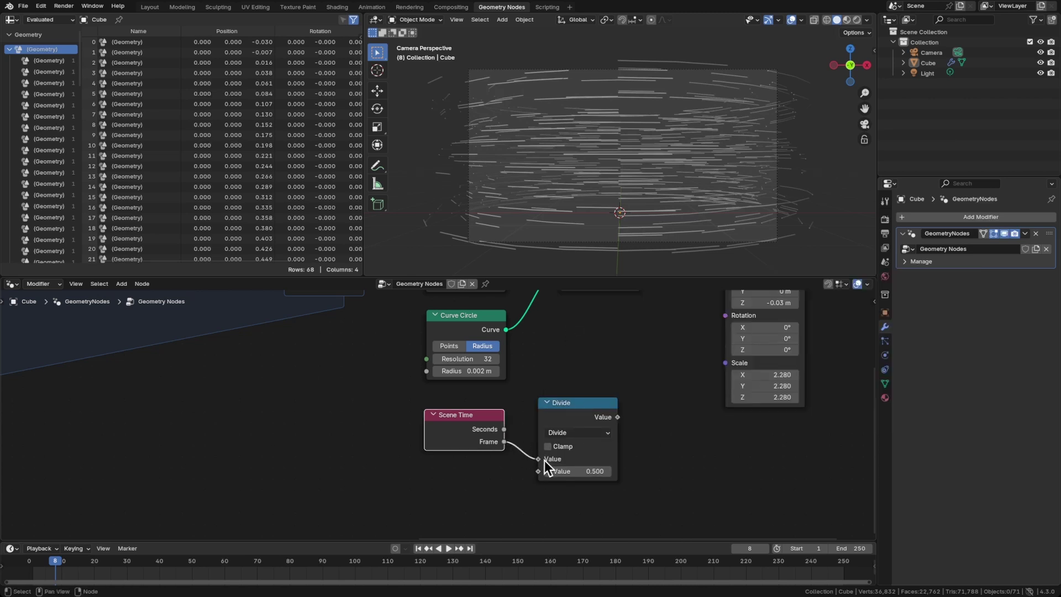
Return the animation to its start and set the Divide node's second value to 250.
drag(55, 566, 31, 570)
key(space)
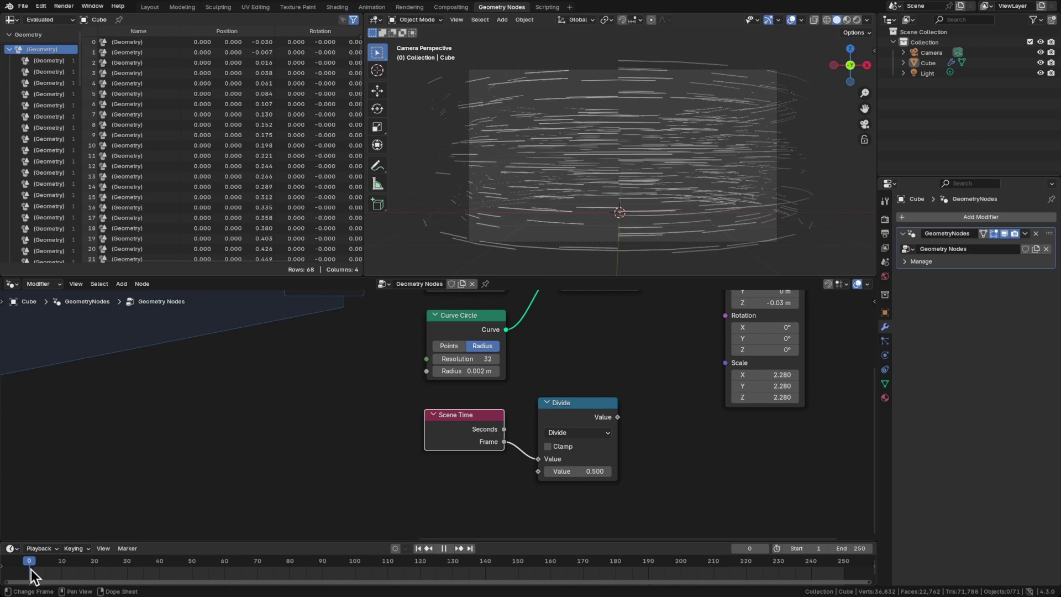
key(space)
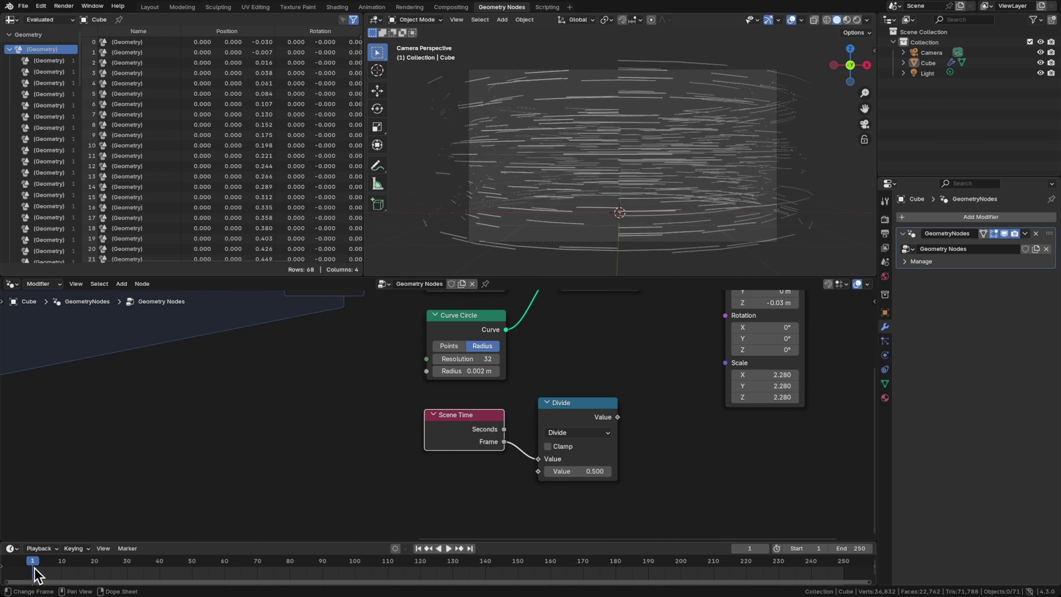
click(586, 470)
text(250)
key(Return)
Place the Scene Time and Divide nodes close together and shift both to free space after the Divide output.
drag(464, 422, 438, 417)
drag(561, 412, 520, 419)
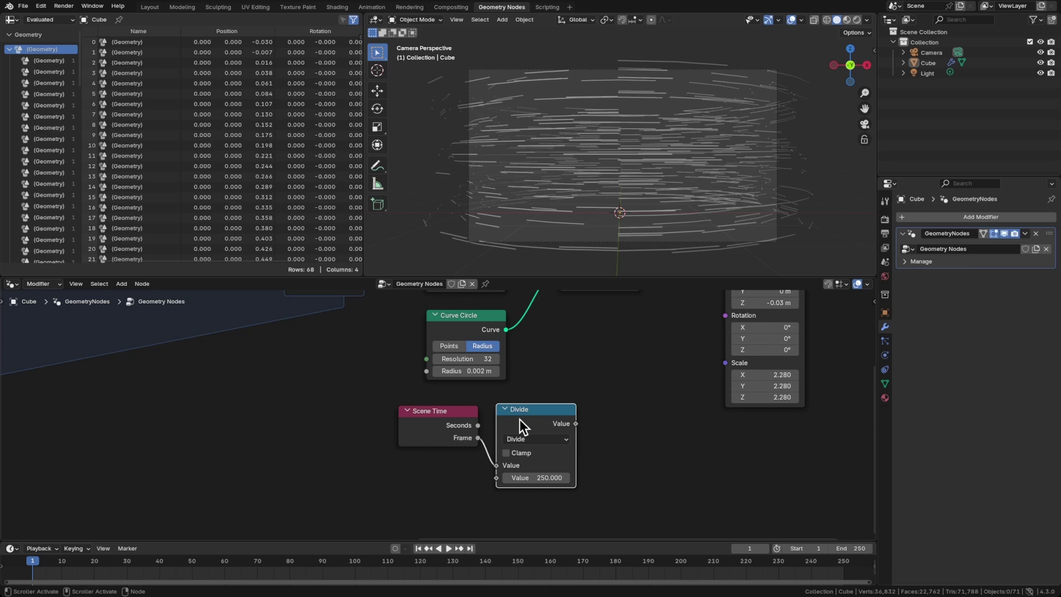
drag(424, 399, 581, 488)
key(g)
click(538, 482)
click(559, 433)
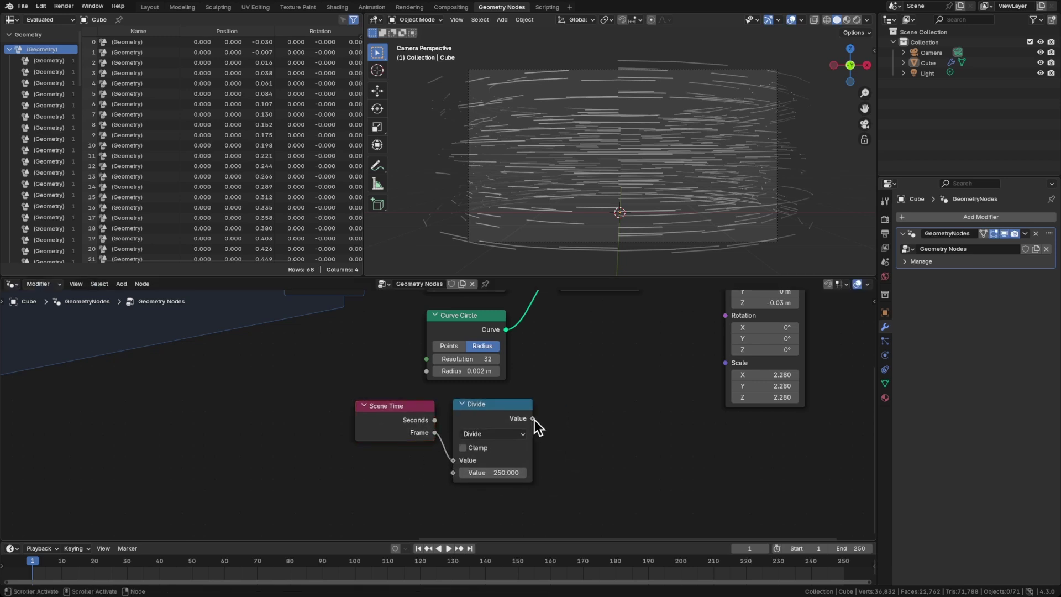
Attach a Math node set to Multiply to the Divide output and set its second value to tau.
drag(533, 418, 565, 414)
text(add)
key(Return)
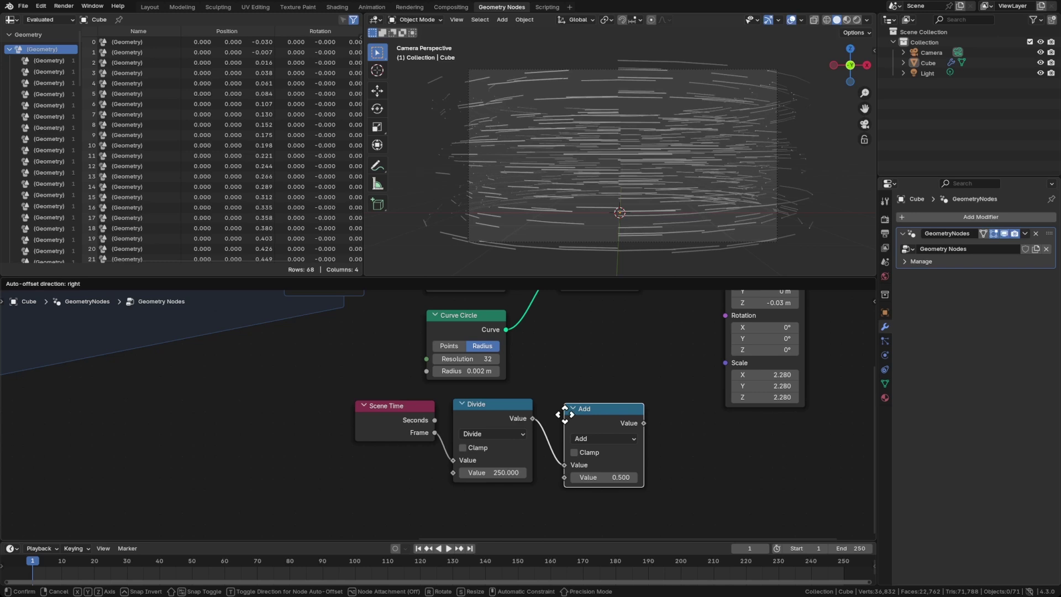
click(565, 414)
click(586, 436)
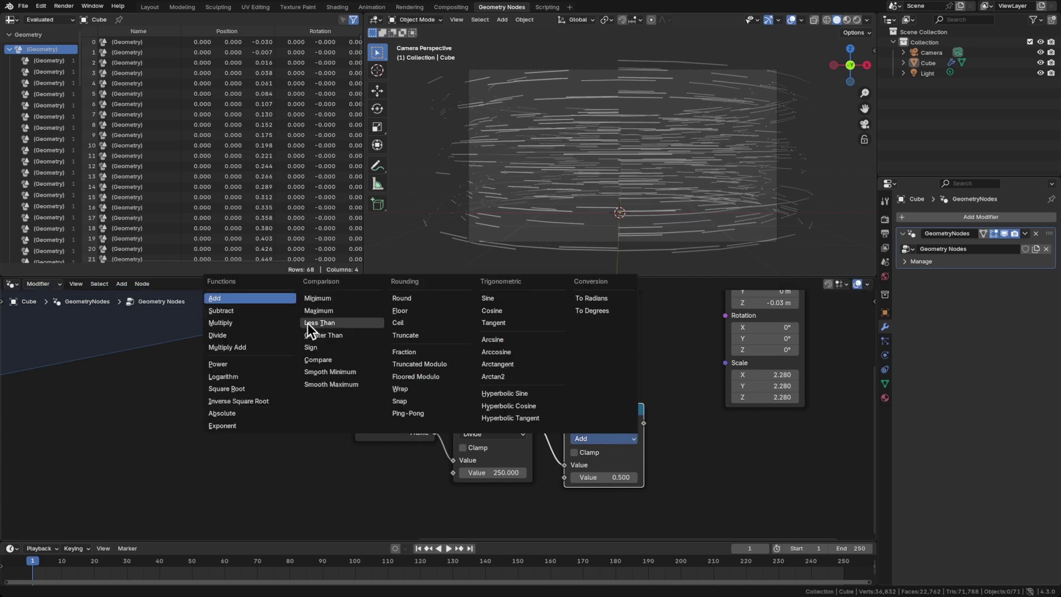
click(238, 324)
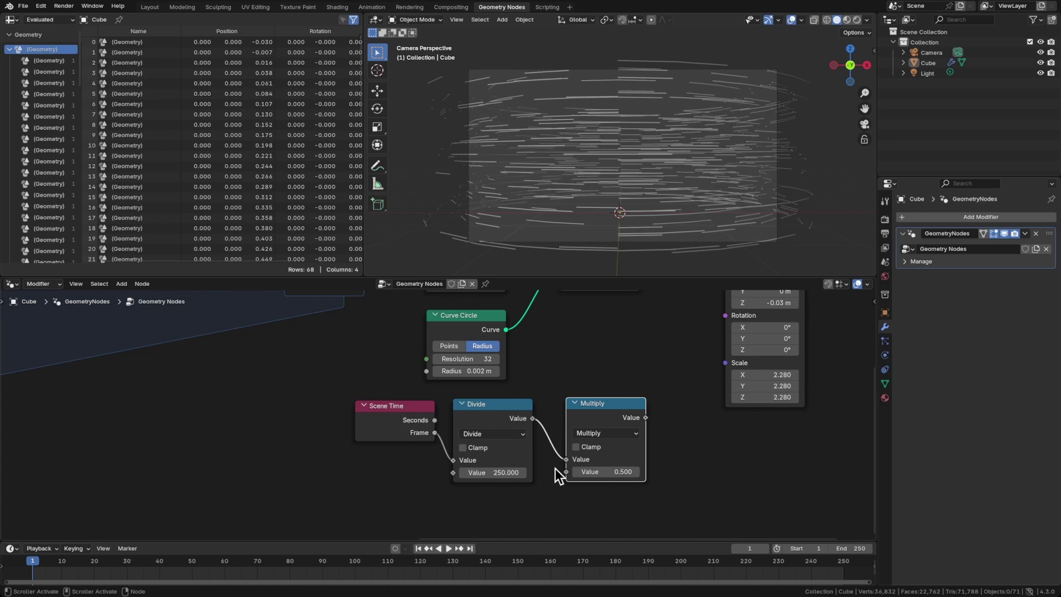
click(595, 471)
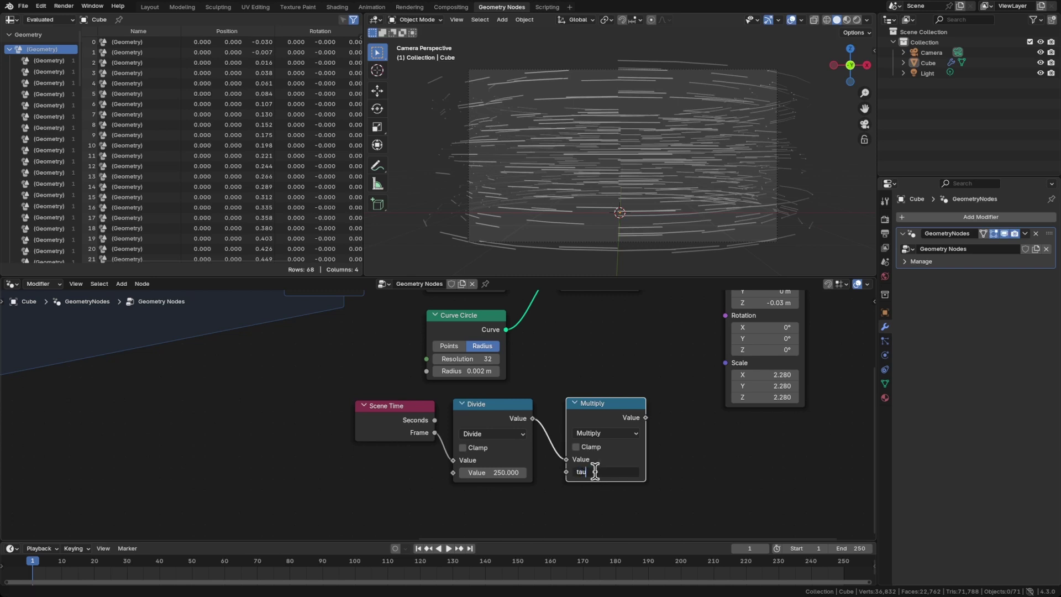
key(Return)
Reposition the Scene Time, Divide and Multiply nodes together to leave room before the Transform Geometry node.
drag(605, 412, 602, 410)
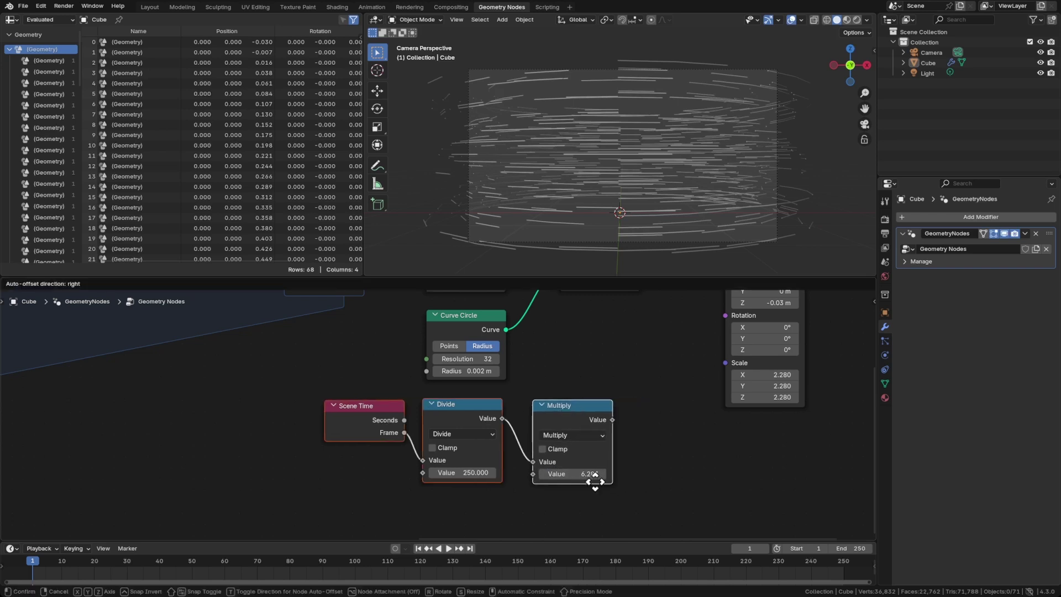
click(539, 477)
click(631, 455)
middle_drag(663, 407, 613, 436)
click(505, 444)
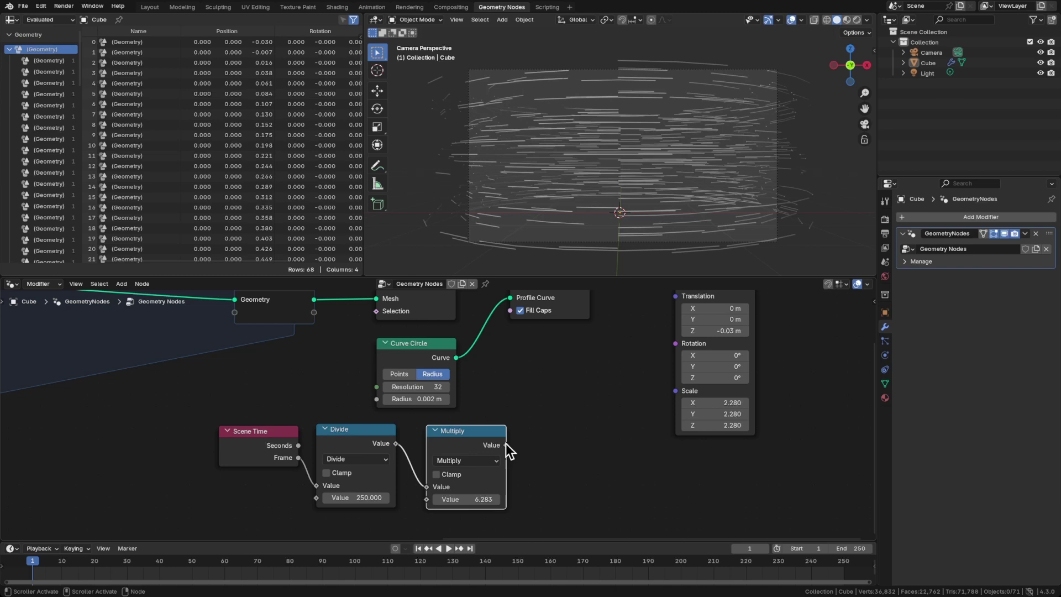
Route the Multiply output through a Combine XYZ node's Z into the Transform Geometry rotation, and save the file.
drag(506, 445, 552, 442)
text(combine)
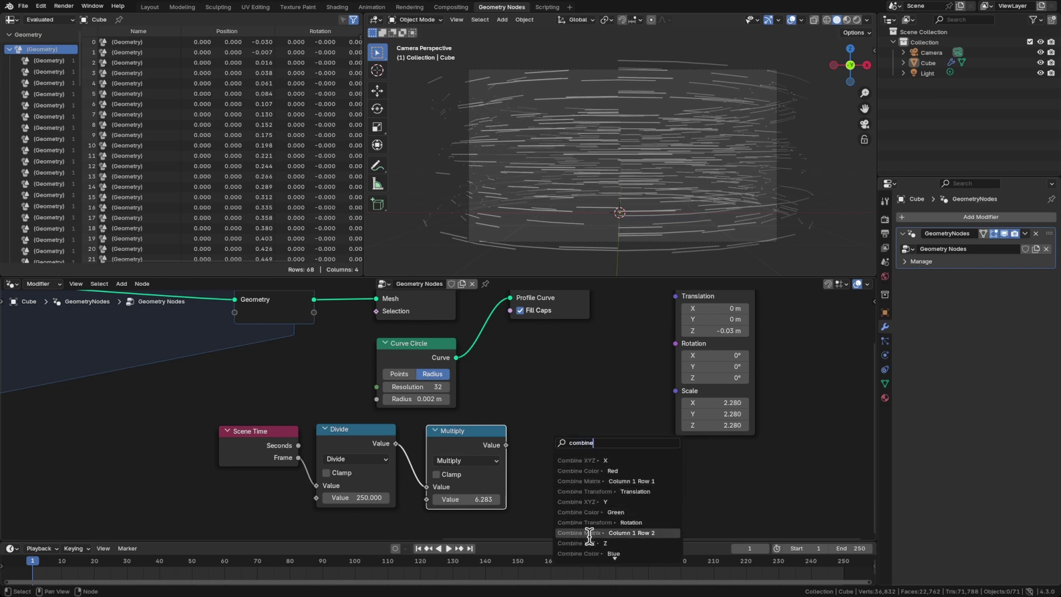
click(605, 544)
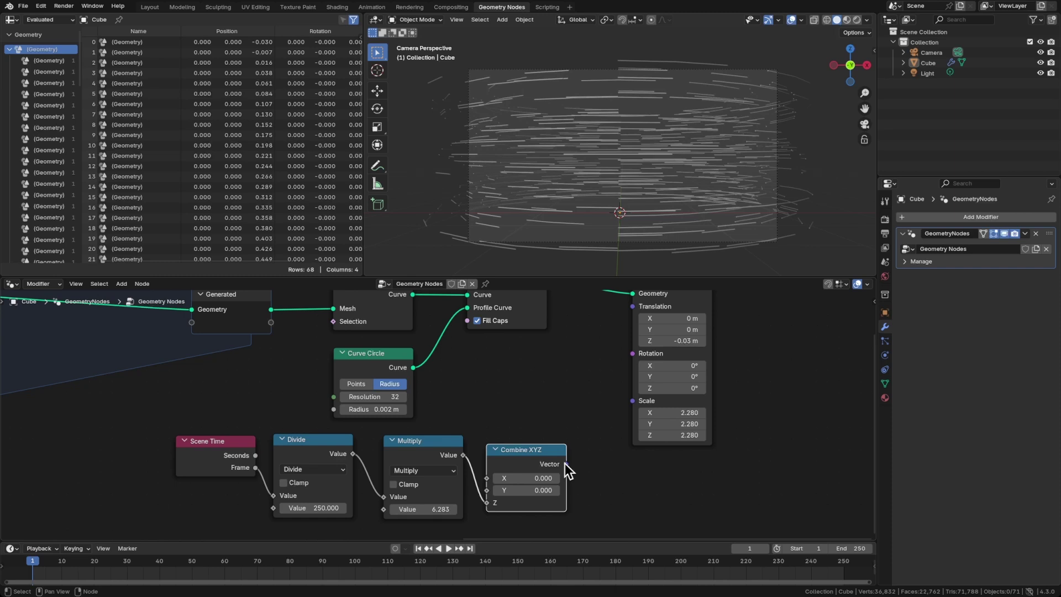
drag(565, 463, 632, 353)
middle_drag(564, 394, 639, 386)
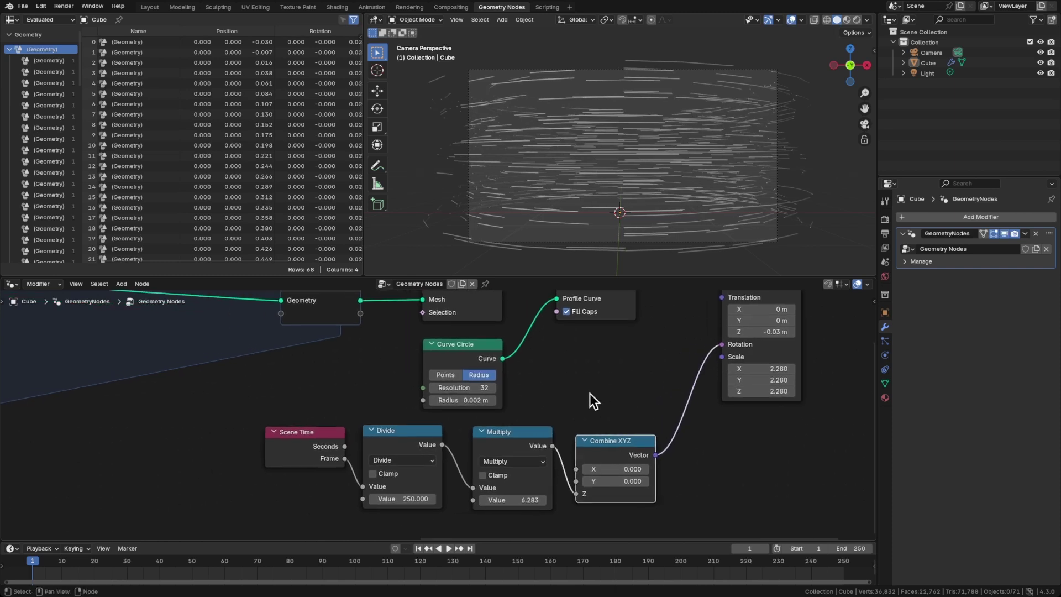
key(ctrl+s)
Play the animation to check the rings' rotation about Z, and save the file.
key(space)
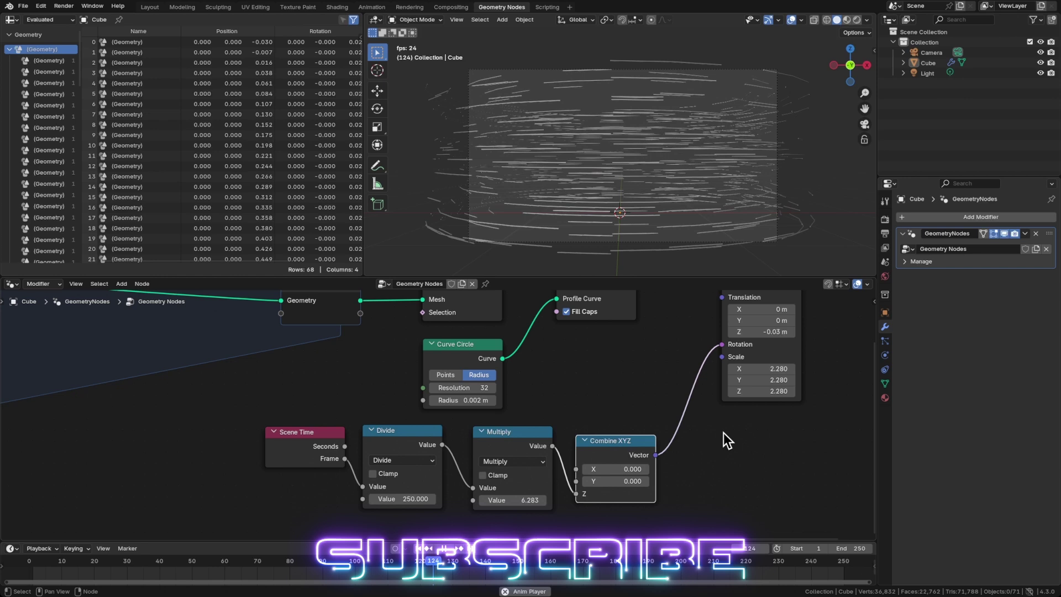
key(ctrl+s)
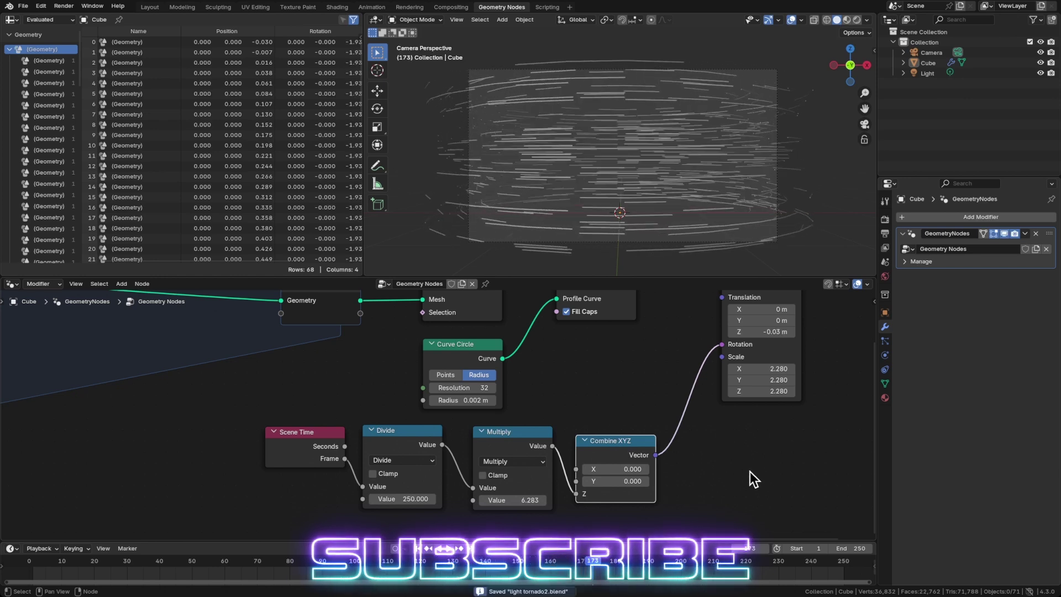
middle_drag(750, 471, 727, 441)
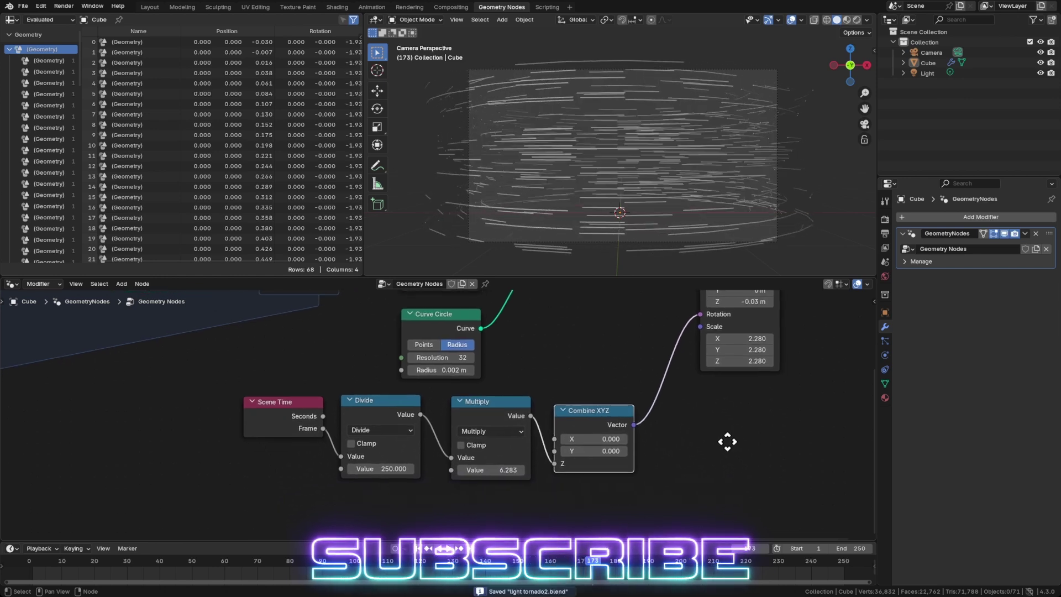
Set the timeline's end frame to 120 and jump back to the first frame.
mouse_move(852, 549)
mouse_down()
mouse_move(819, 548)
mouse_move(857, 548)
mouse_up()
click(857, 548)
text(1)
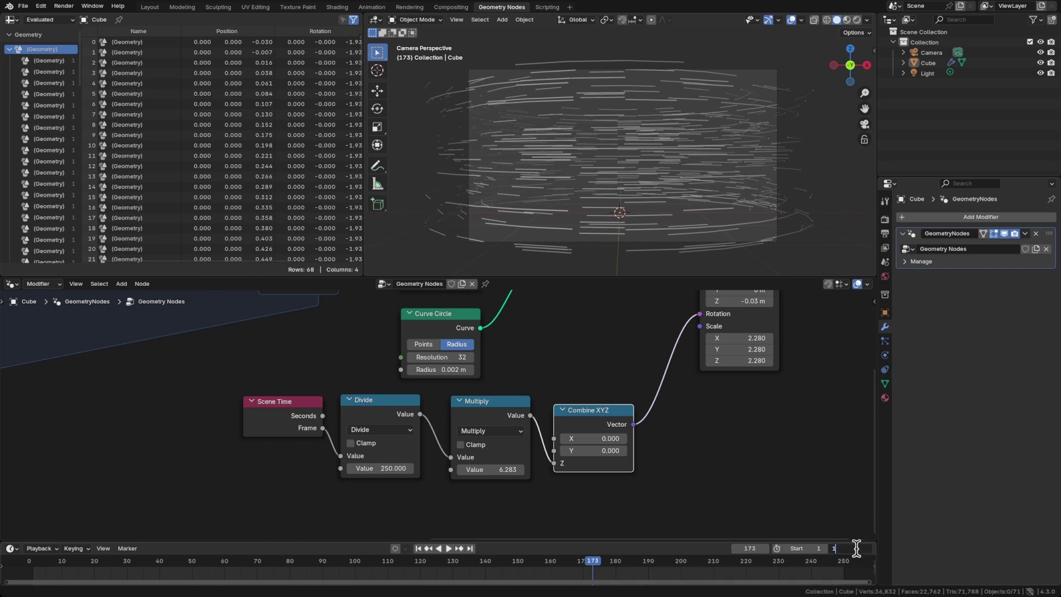
text(20)
key(Return)
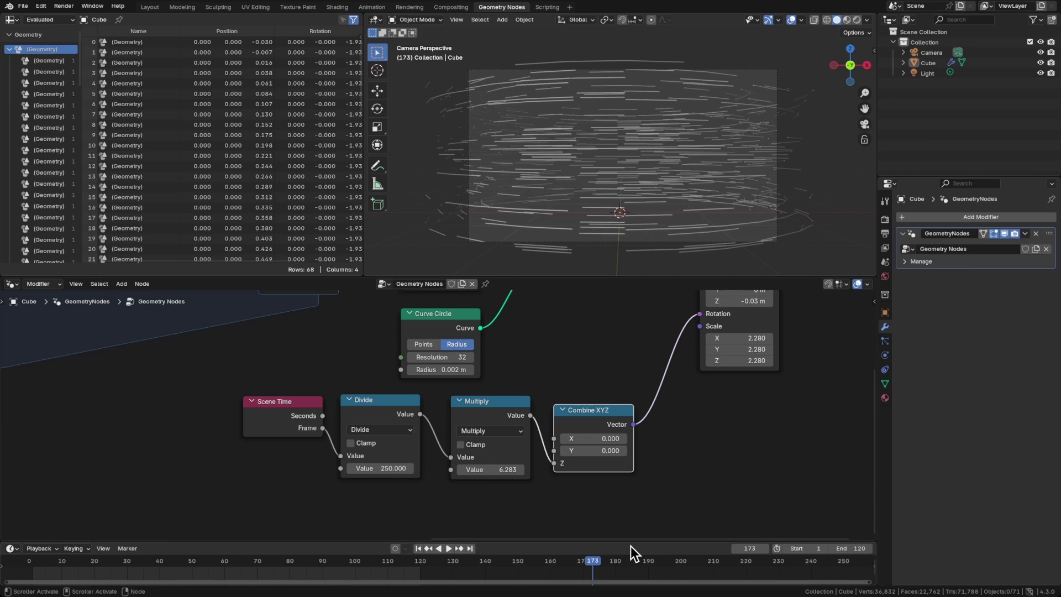
key(shift+Left)
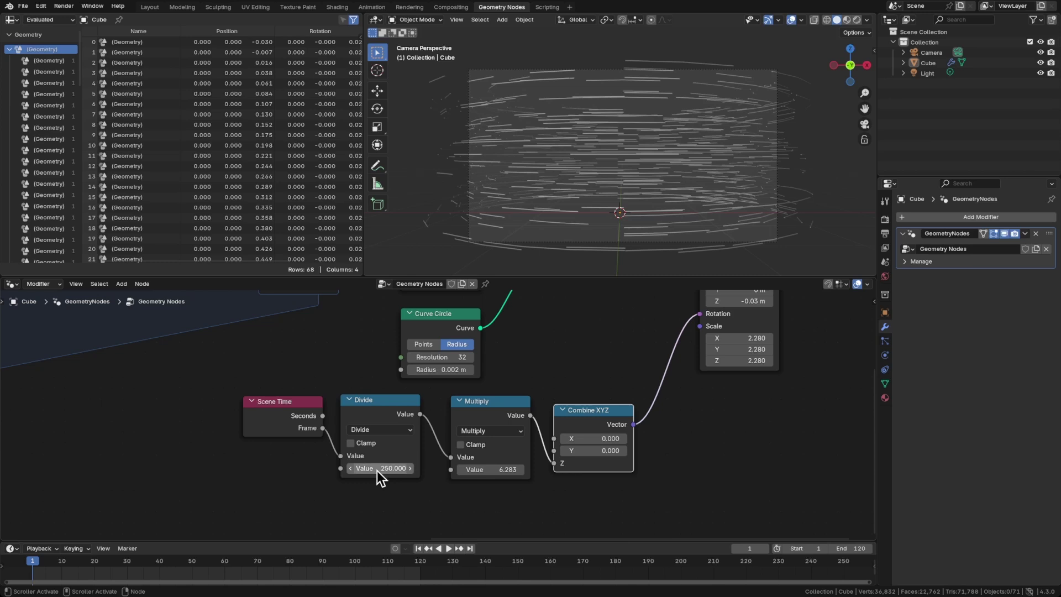
Copy the scene's End frame as a new driver and paste it into the Divide node's second value.
right_click(847, 547)
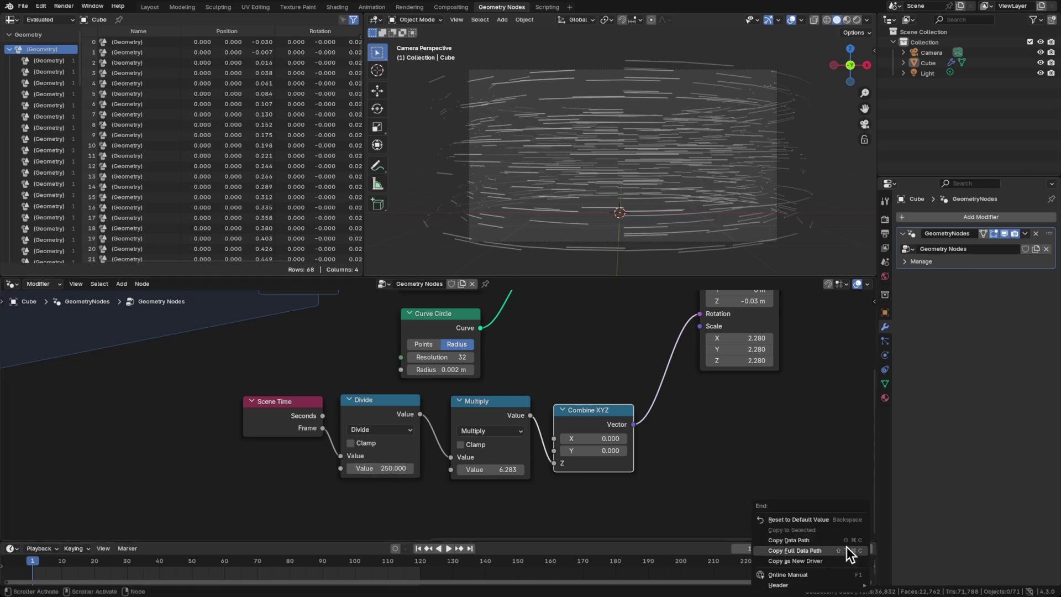
click(838, 560)
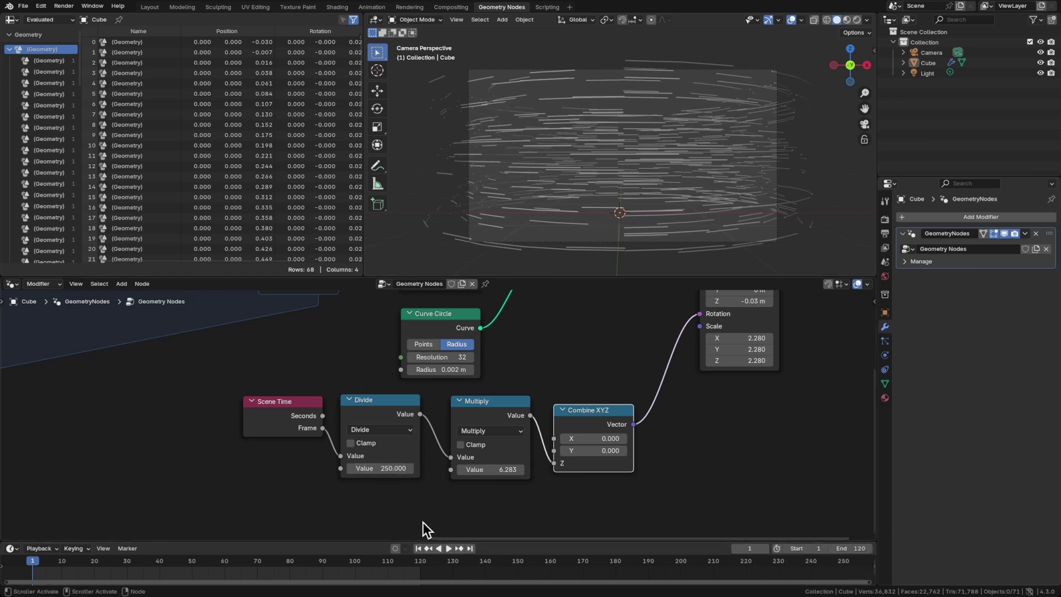
right_click(385, 466)
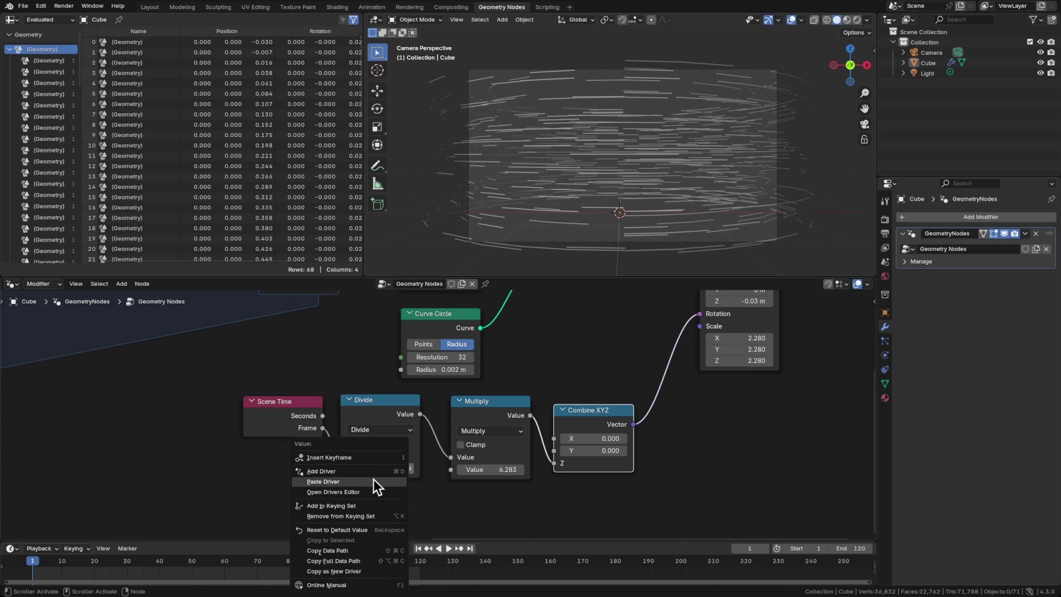
click(373, 481)
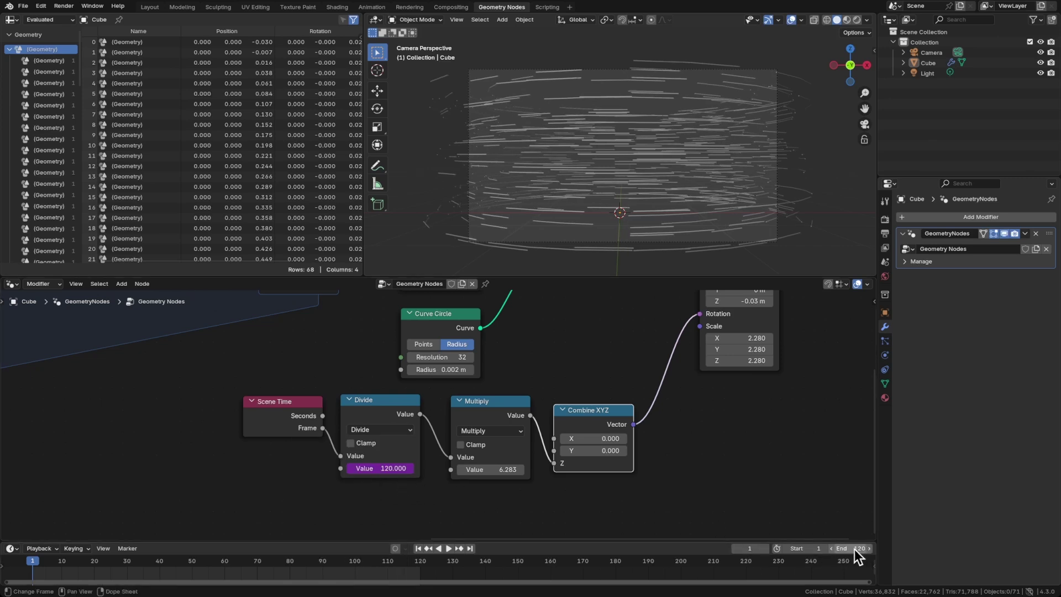
Re-enter 120 as the scene's end frame.
drag(850, 548, 862, 548)
text(120)
key(Return)
Play the animation to check the rings' rotation across the 120-frame range.
middle_drag(652, 489, 728, 477)
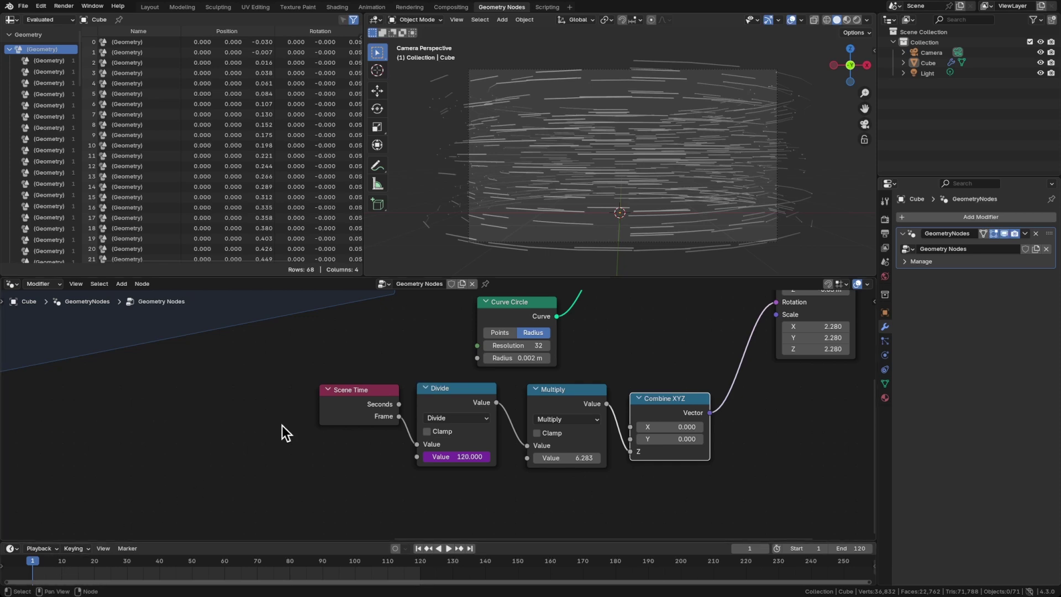
key(space)
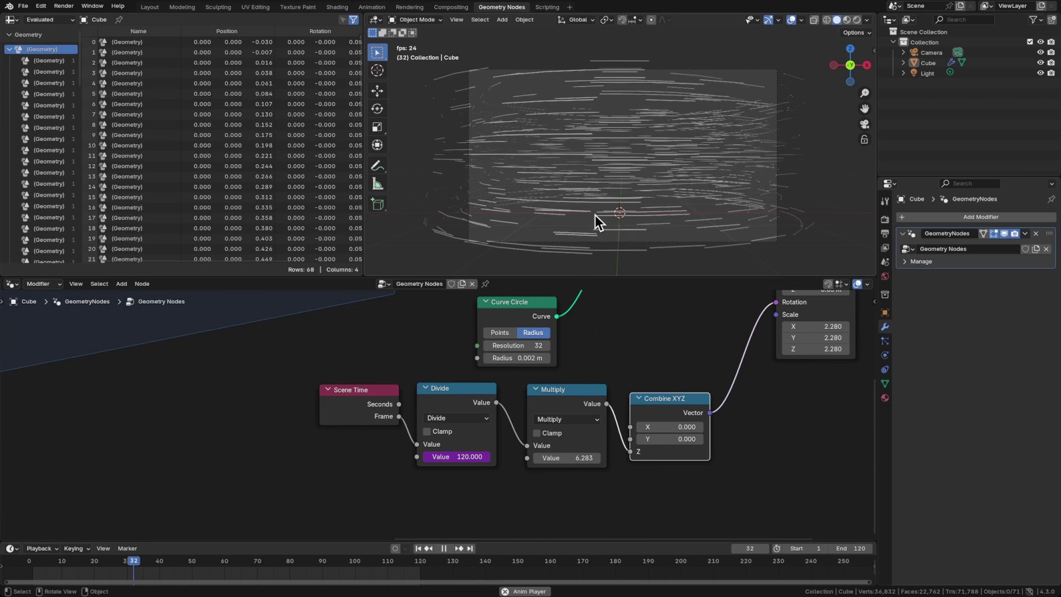
key(space)
Set the scene's end frame to 300, save the file, and play the animation to check the slower rotation.
click(850, 546)
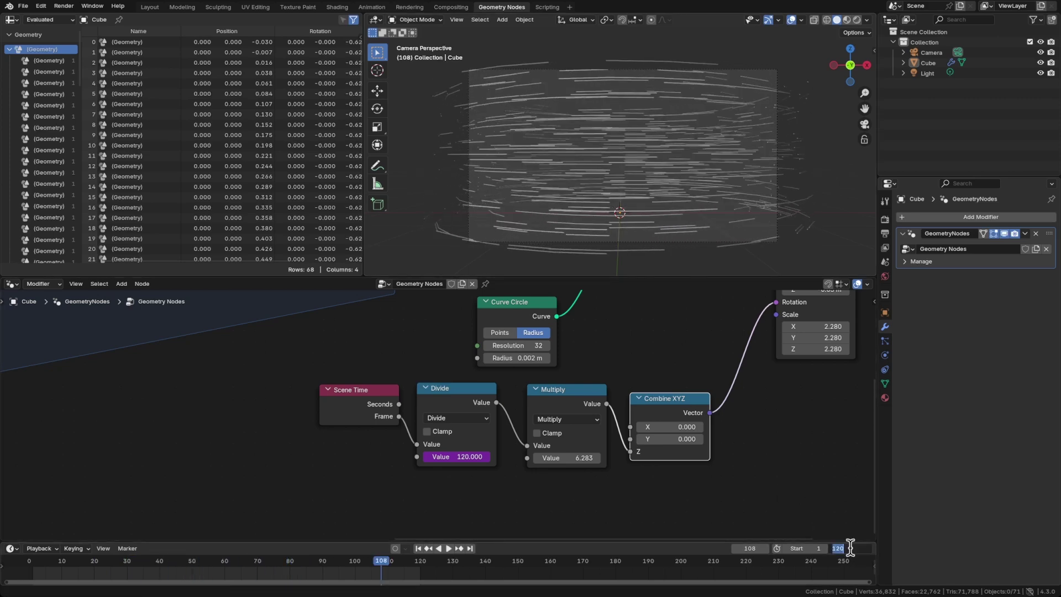
text(300)
key(Return)
key(ctrl+s)
key(space)
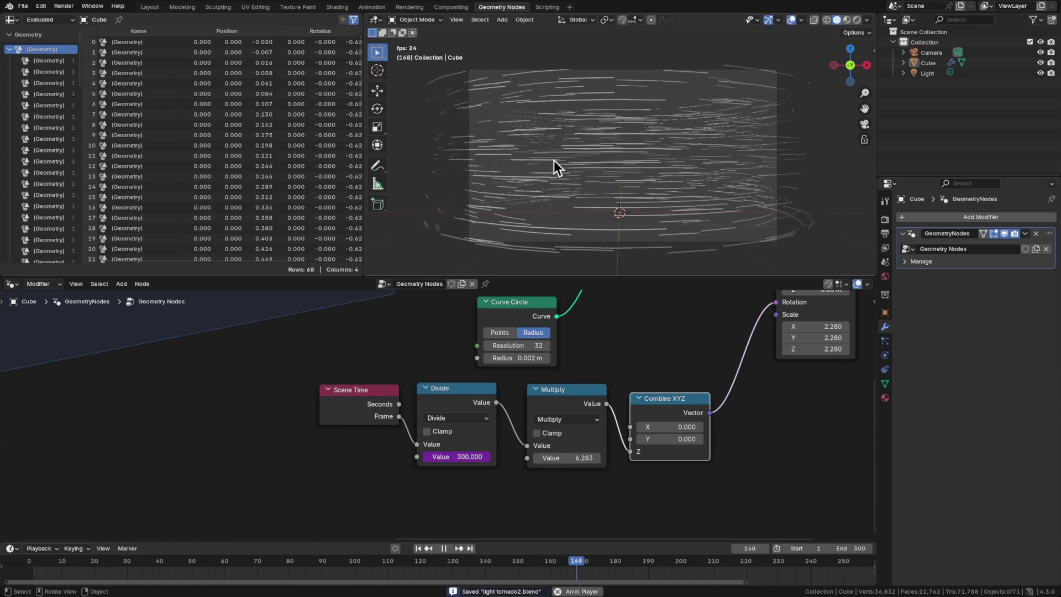
scroll(513, 118, up, 2)
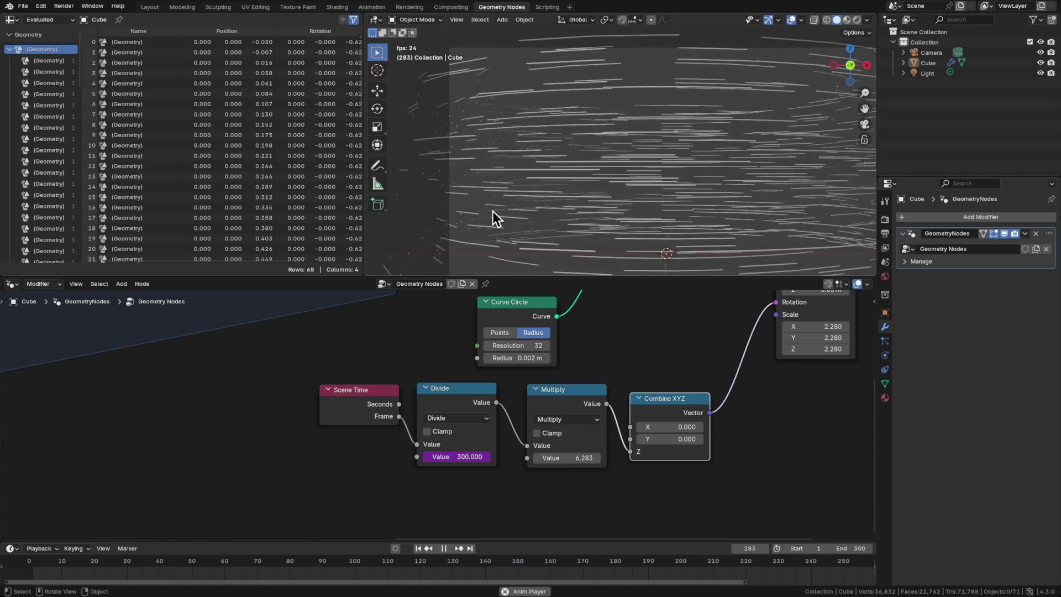
Set the minimum of the Random Value node feeding Scale Instances to 0.400, save the file, and stop playback.
middle_drag(289, 360, 557, 453)
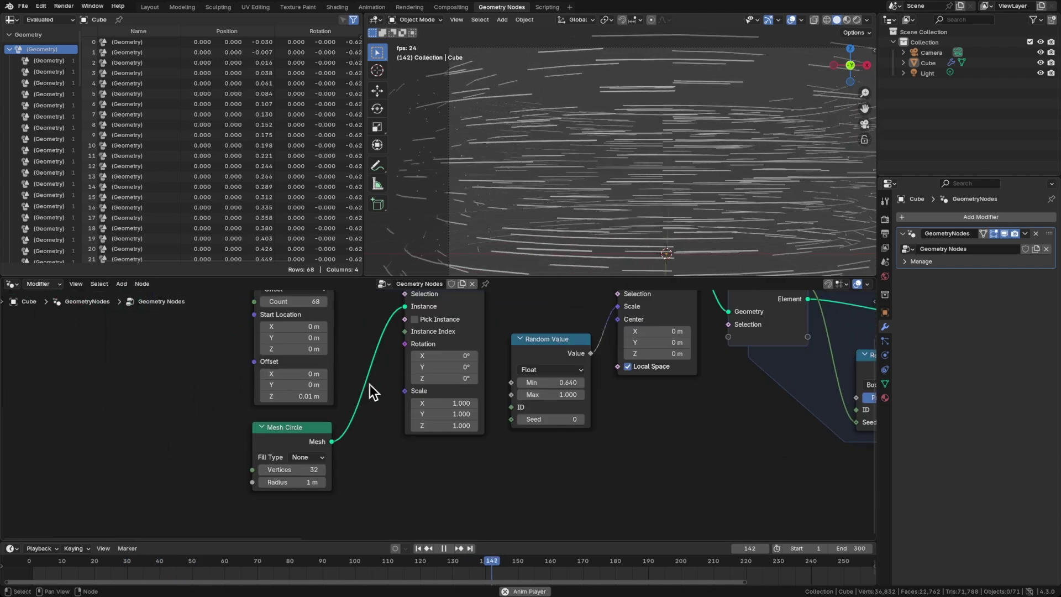
middle_drag(370, 385, 302, 441)
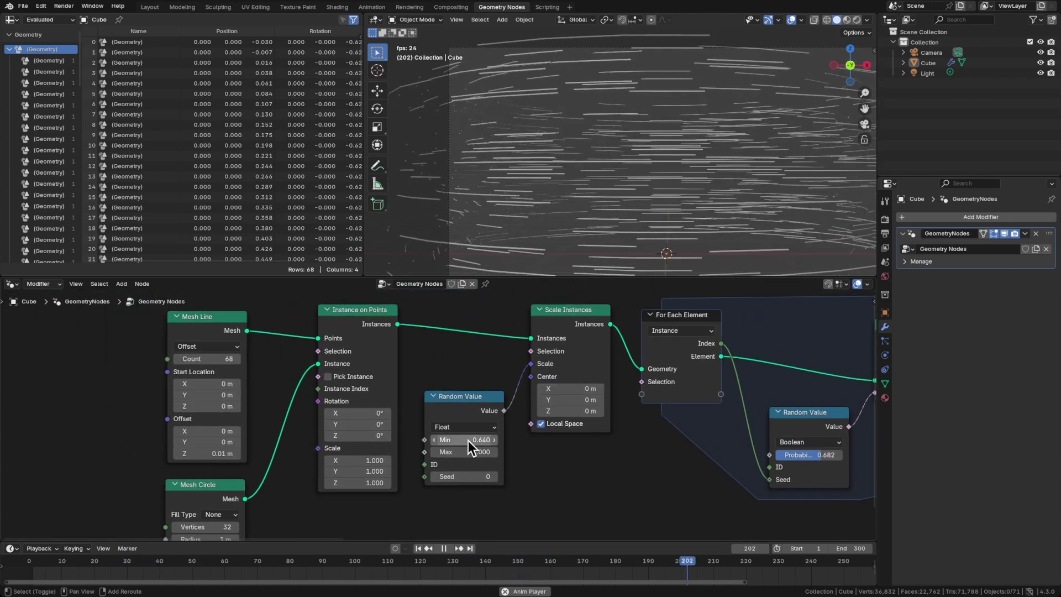
drag(465, 440, 453, 440)
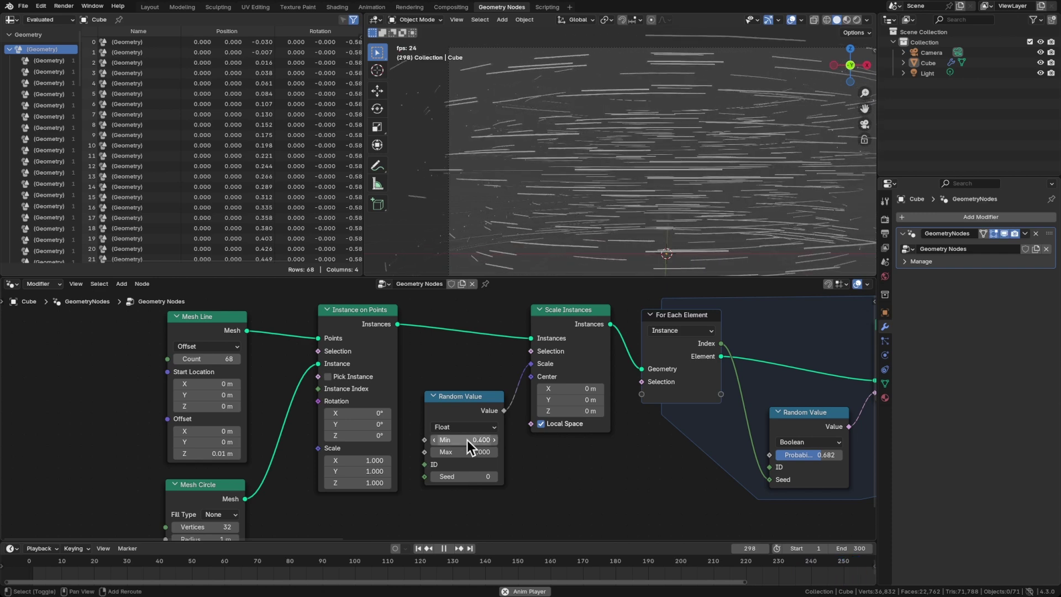
key(ctrl+s)
middle_drag(618, 470, 495, 460)
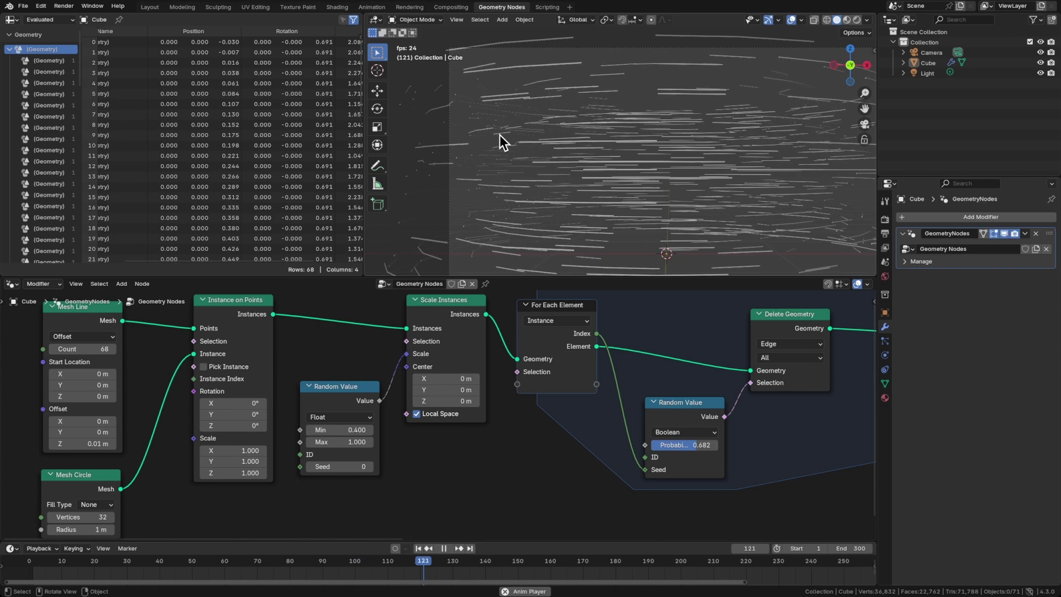
key(Escape)
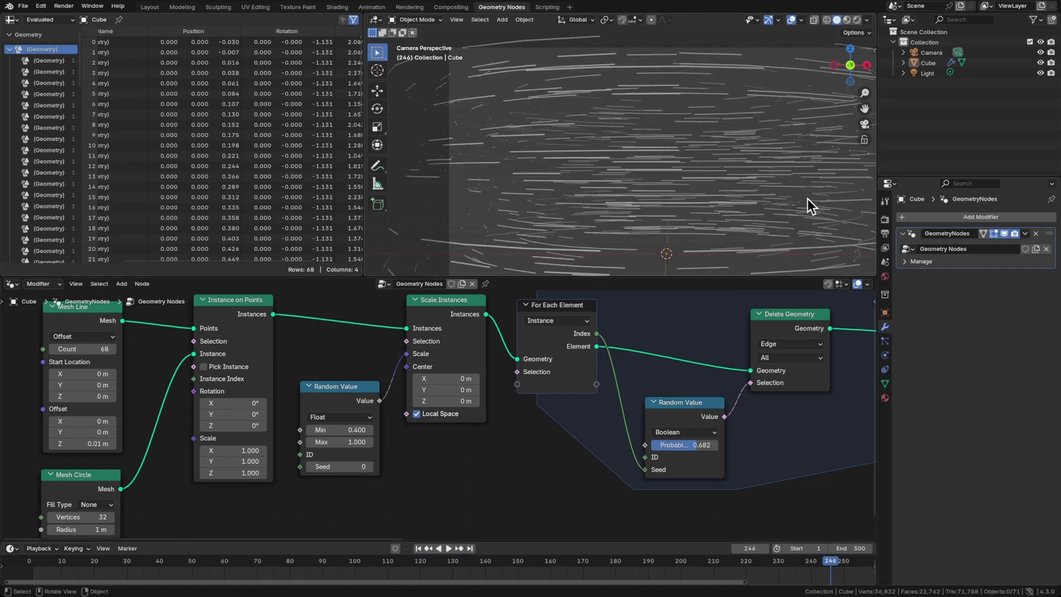
Show the cube's material settings and move the Group Output node farther from Transform Geometry.
click(884, 398)
scroll(542, 438, right, 10)
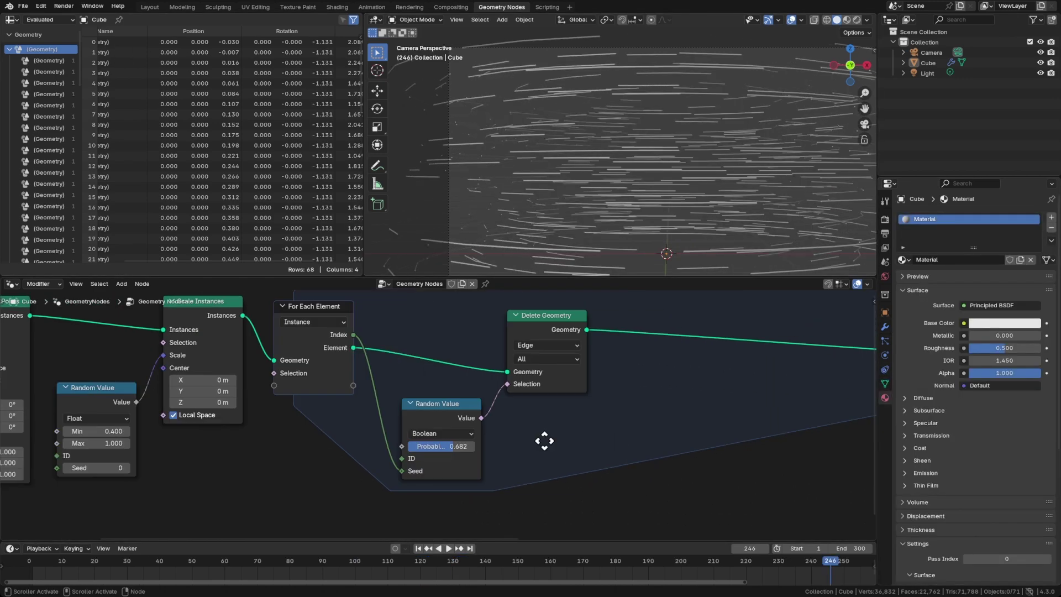
middle_drag(560, 446, 317, 412)
scroll(317, 412, down, 4)
drag(668, 353, 783, 358)
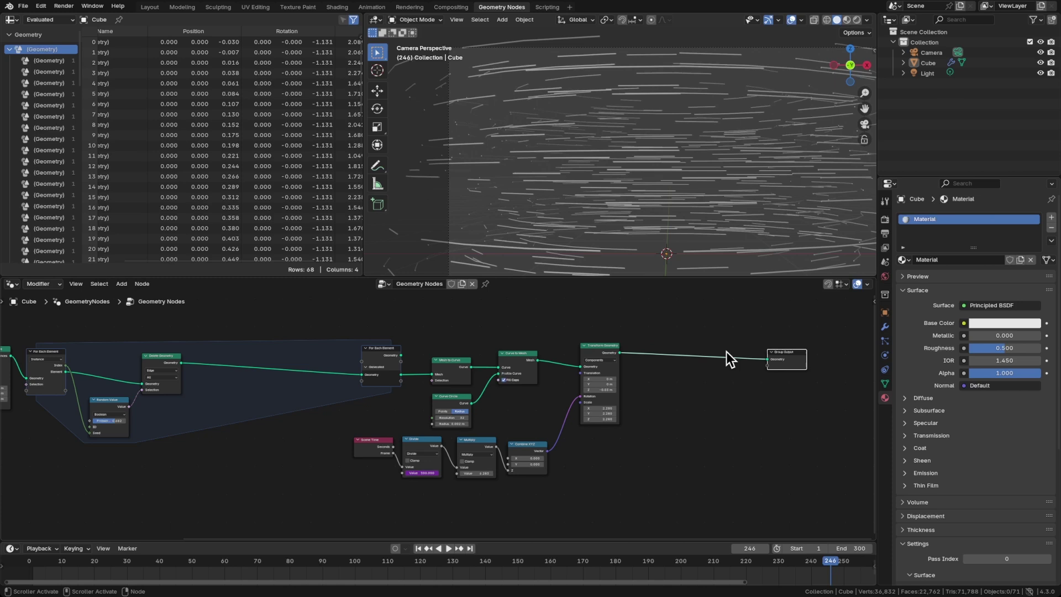
scroll(699, 378, up, 5)
drag(717, 374, 669, 378)
middle_drag(718, 383, 603, 389)
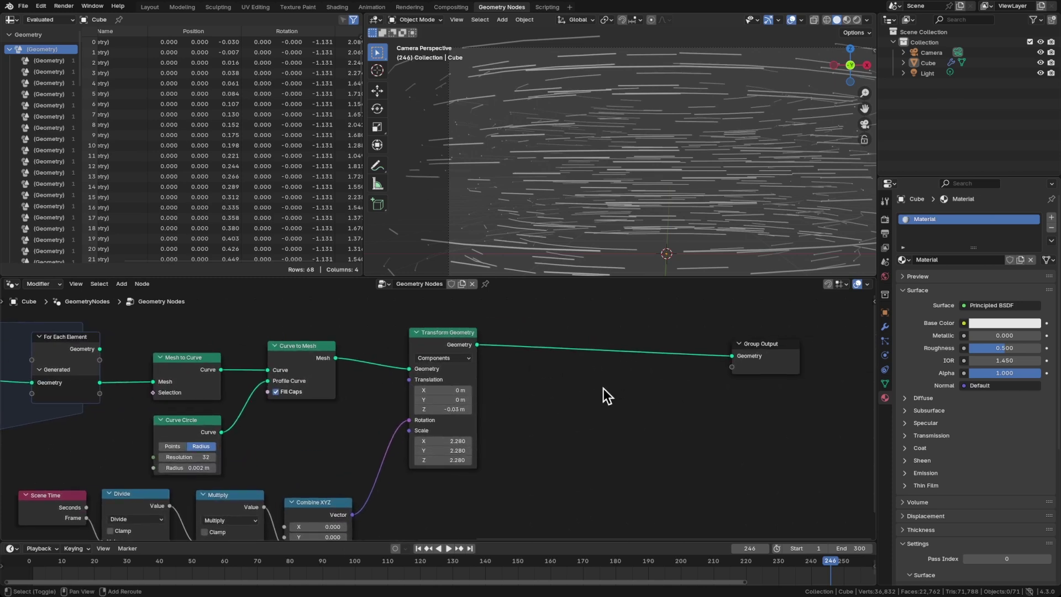
Add a Set Material node between Transform Geometry and Group Output and assign the existing Material to it.
key(shift+a)
text(set)
key(Return)
click(606, 376)
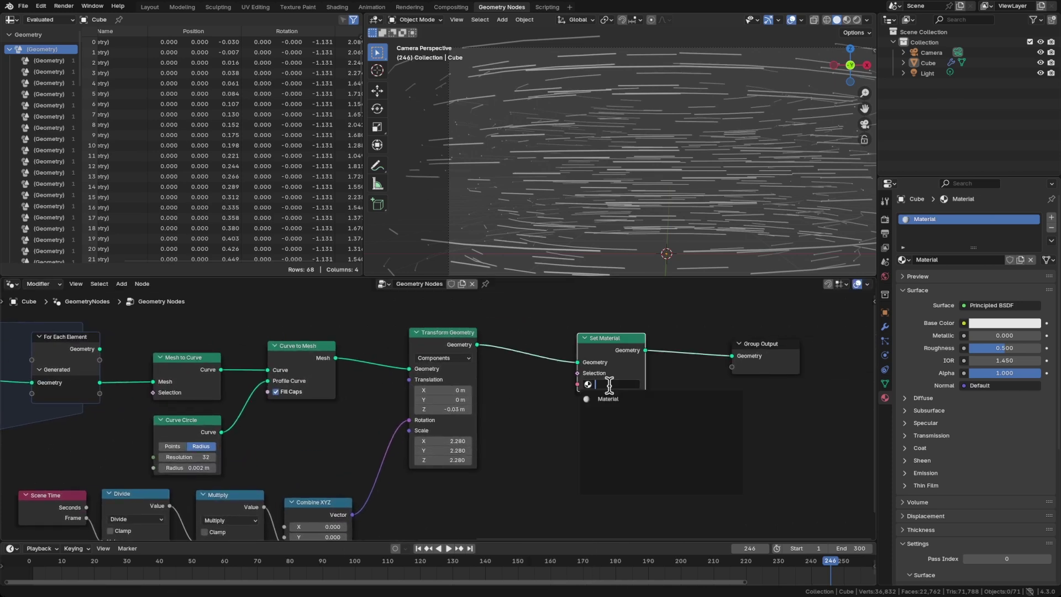
Set the material's emission color to turquoise #00FFCBFF and its emission strength to 30.
click(960, 473)
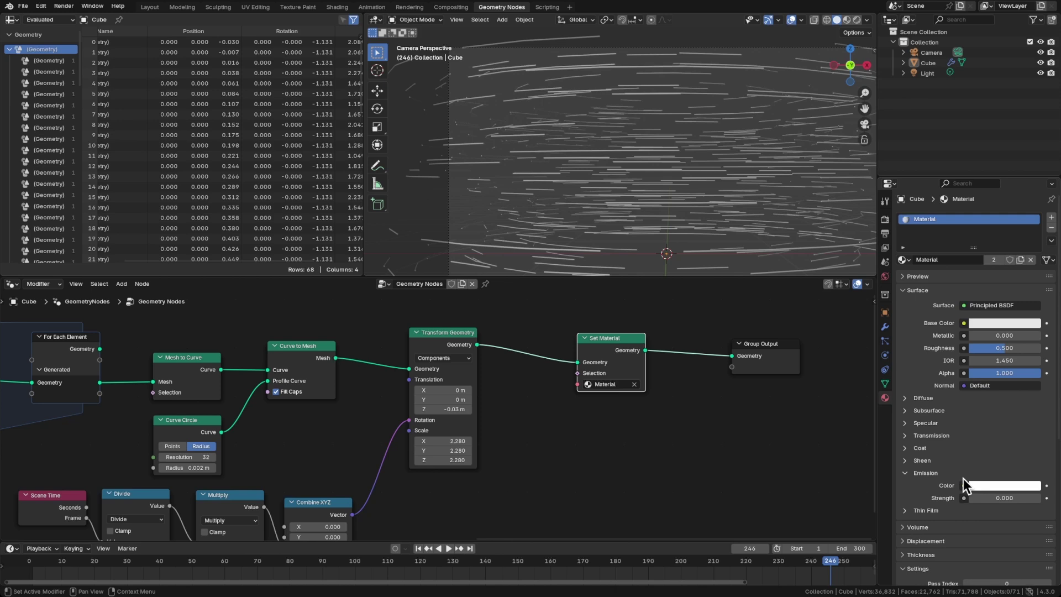
click(993, 486)
drag(992, 388, 979, 319)
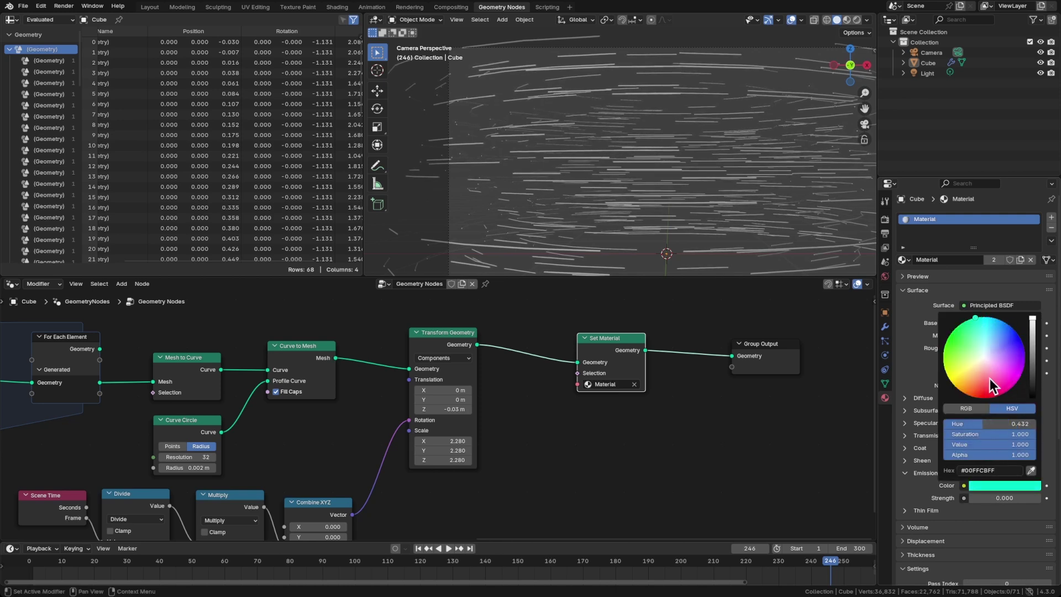
click(983, 497)
text(30)
key(Return)
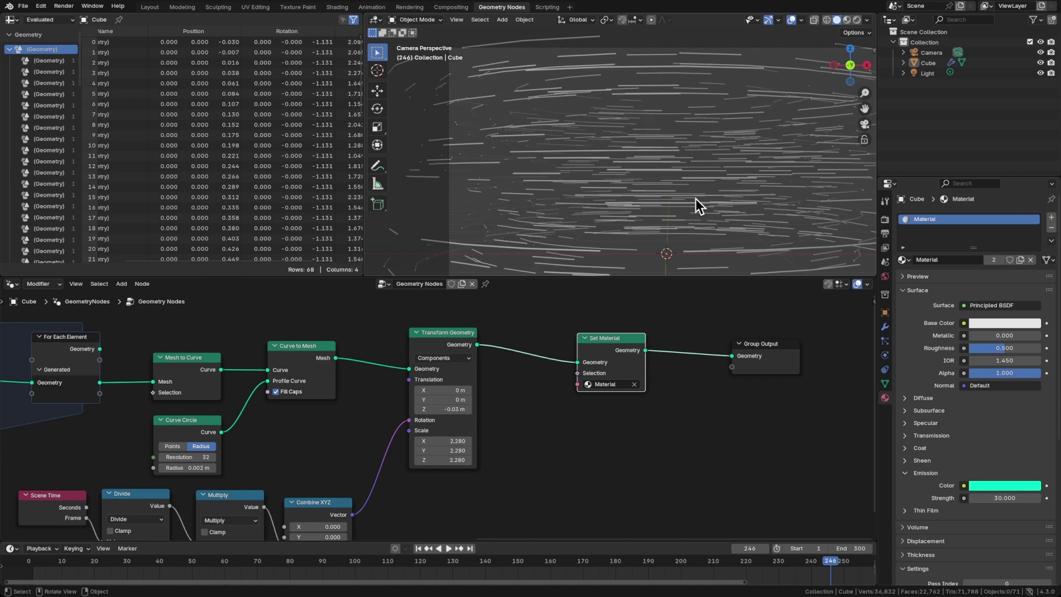
Change the viewport to Rendered shading and set the world background strength to 0.
key(z)
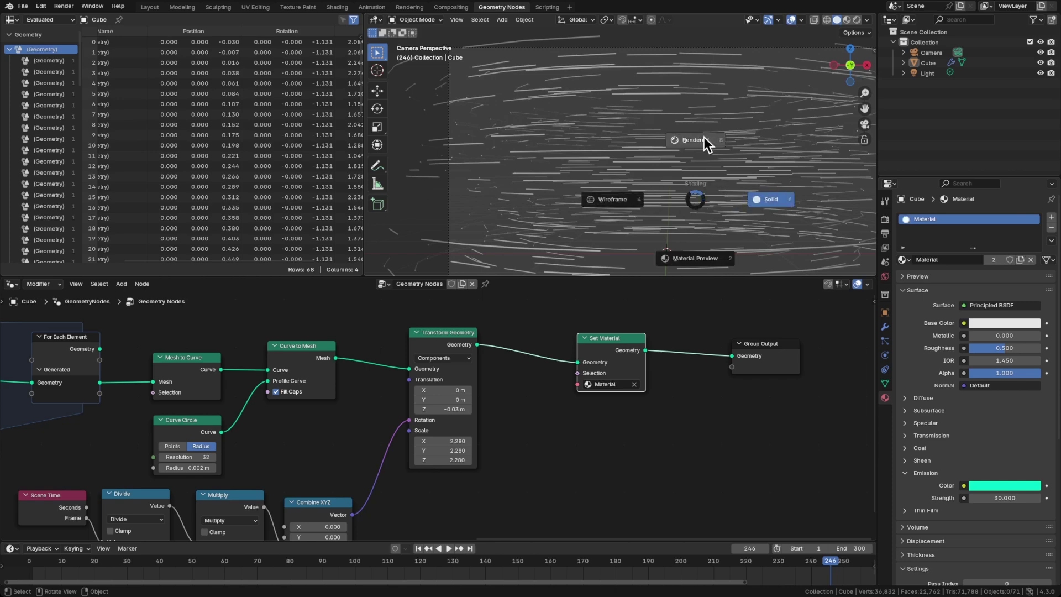
click(704, 137)
click(885, 277)
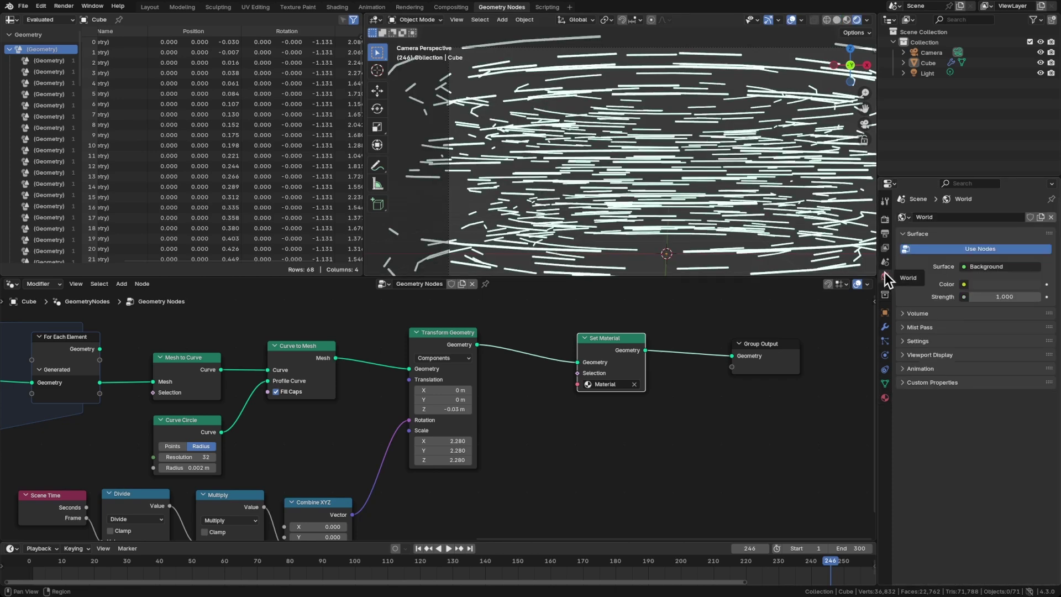
click(1012, 295)
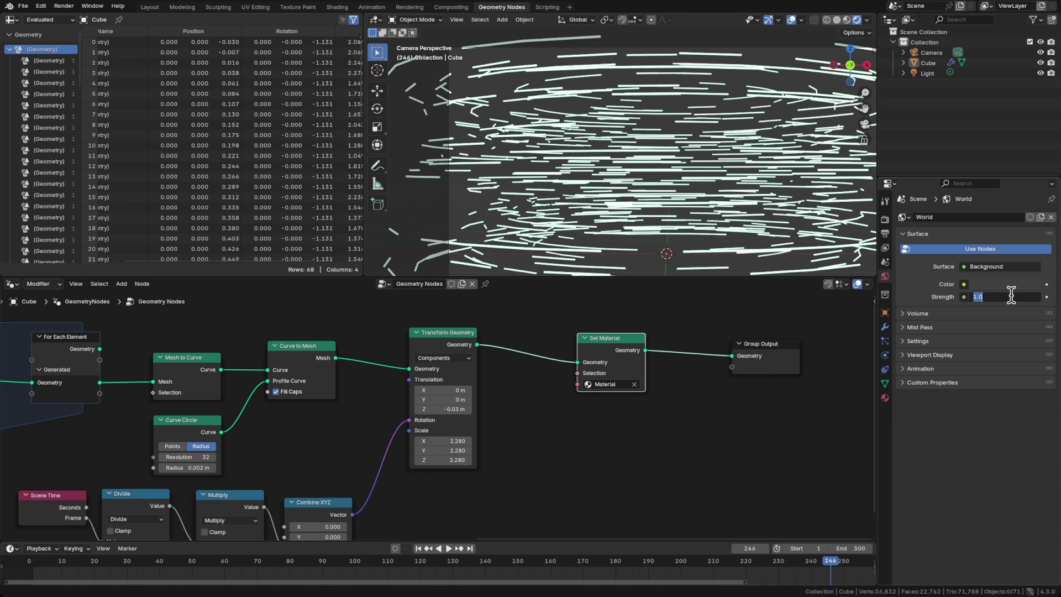
text(0)
key(Return)
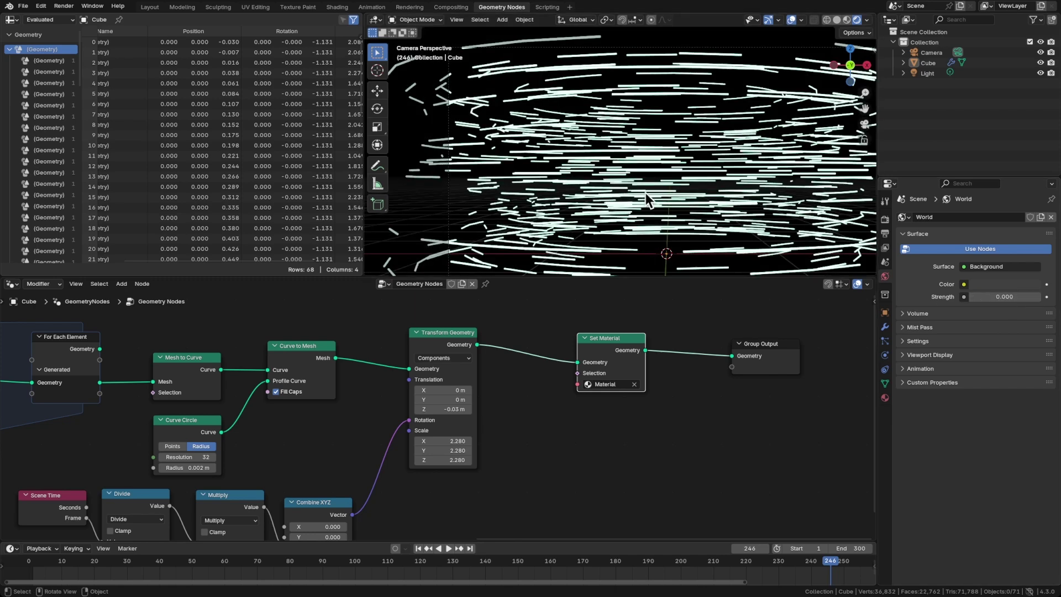
Replace the spreadsheet with the Compositor, enable its nodes, and move the Composite node away from Render Layers.
click(11, 22)
click(27, 78)
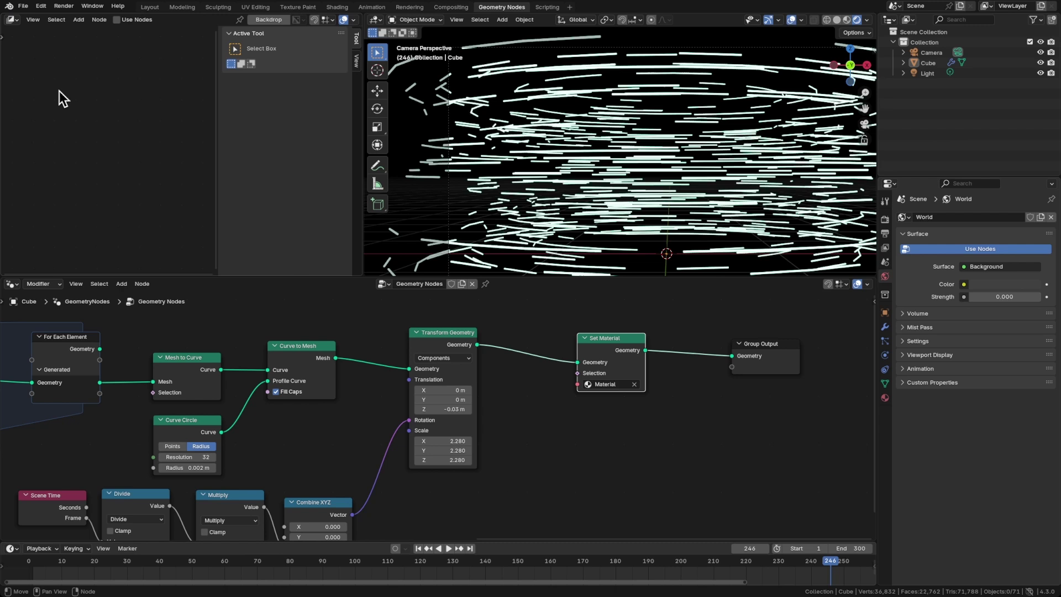
key(n)
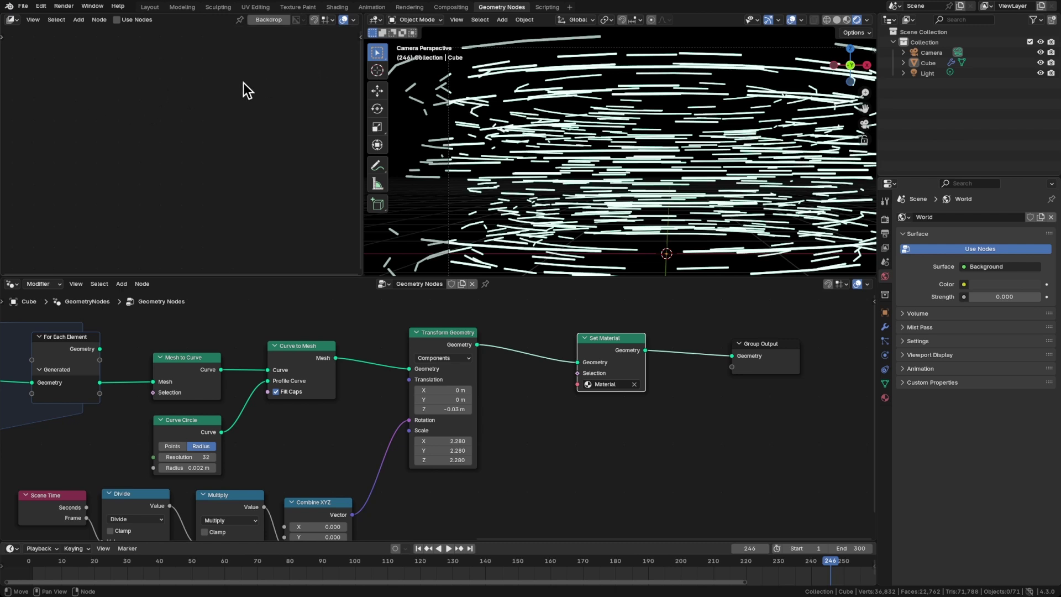
click(117, 19)
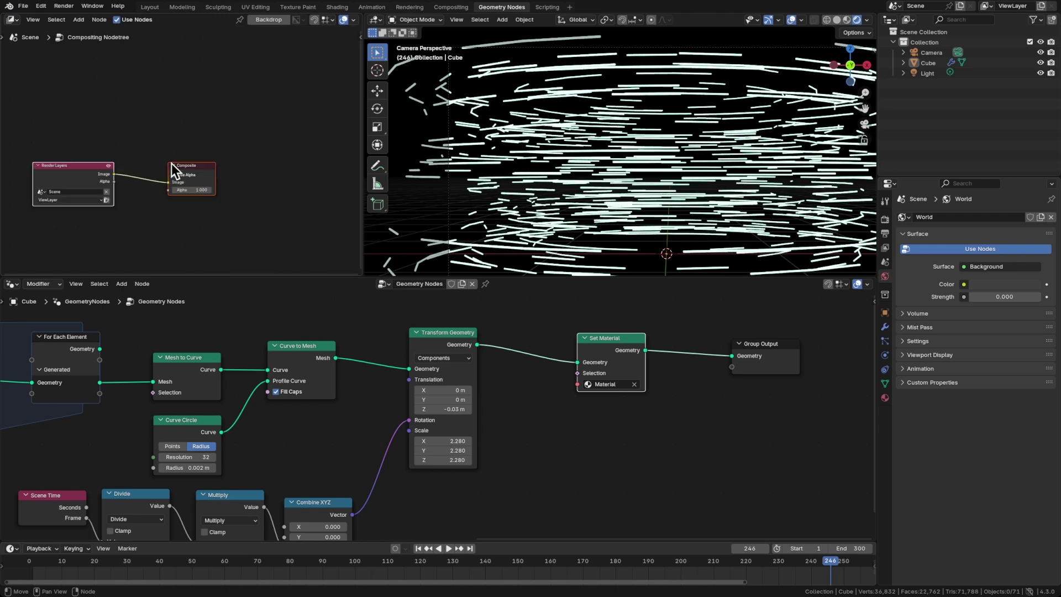
drag(191, 161, 299, 161)
Add a Glare node between Render Layers and Composite, and enable viewport compositing for the Camera view.
key(shift+a)
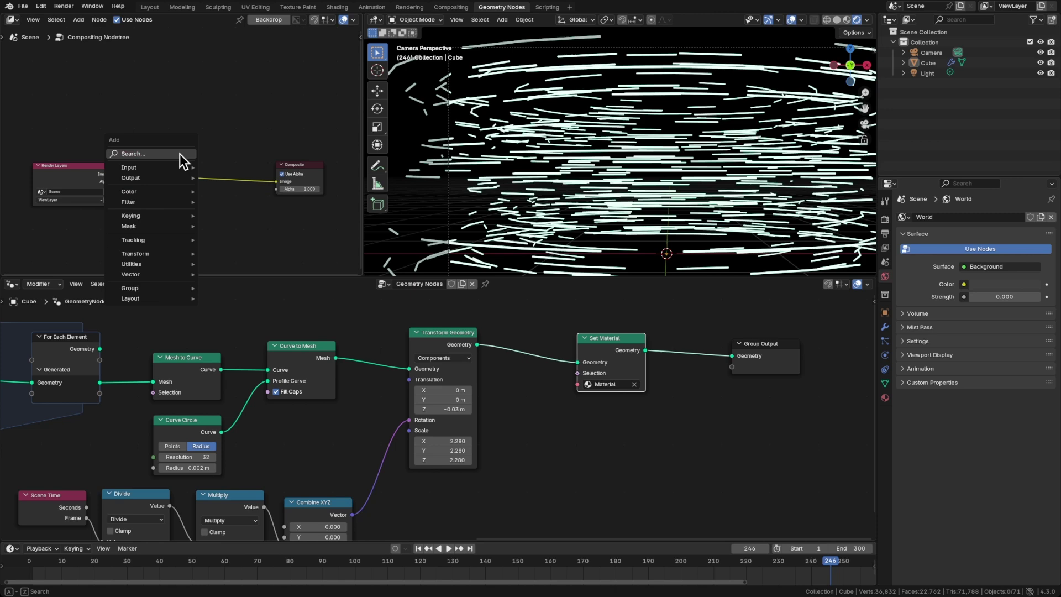
text(glar)
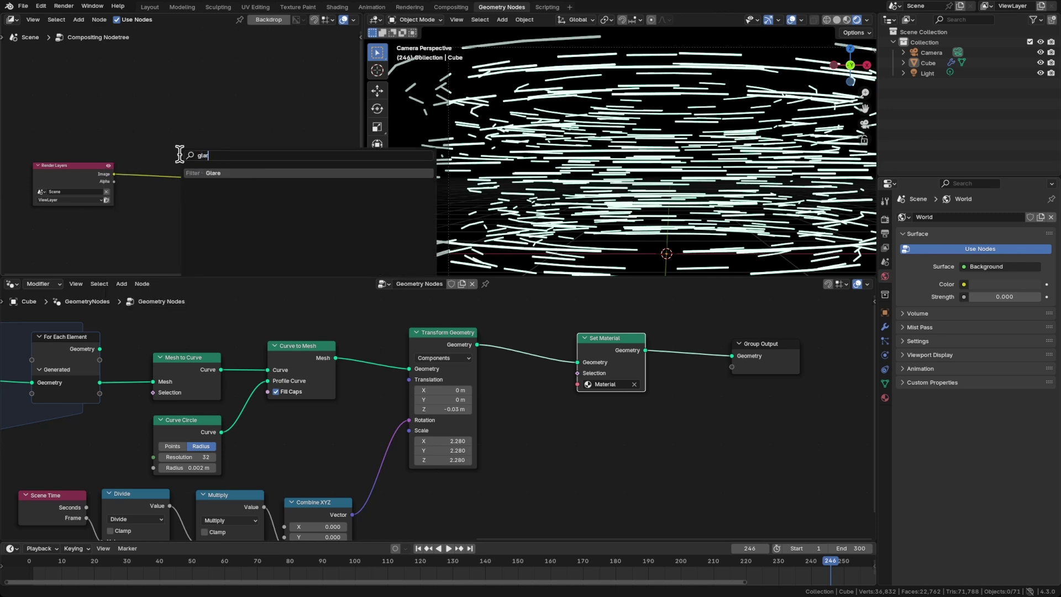
key(Return)
click(157, 156)
scroll(192, 192, up, 4)
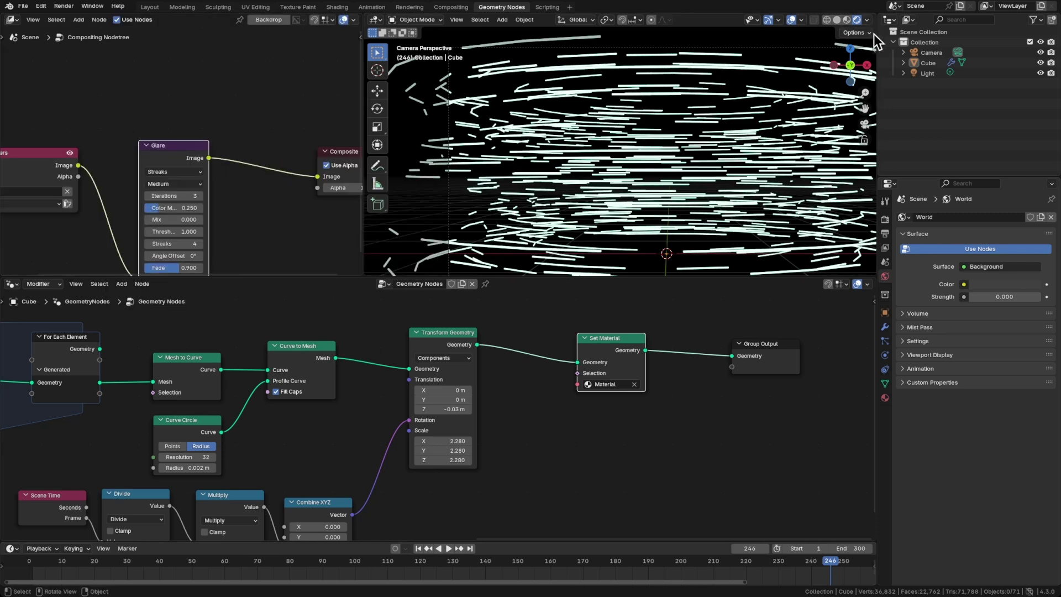
click(867, 20)
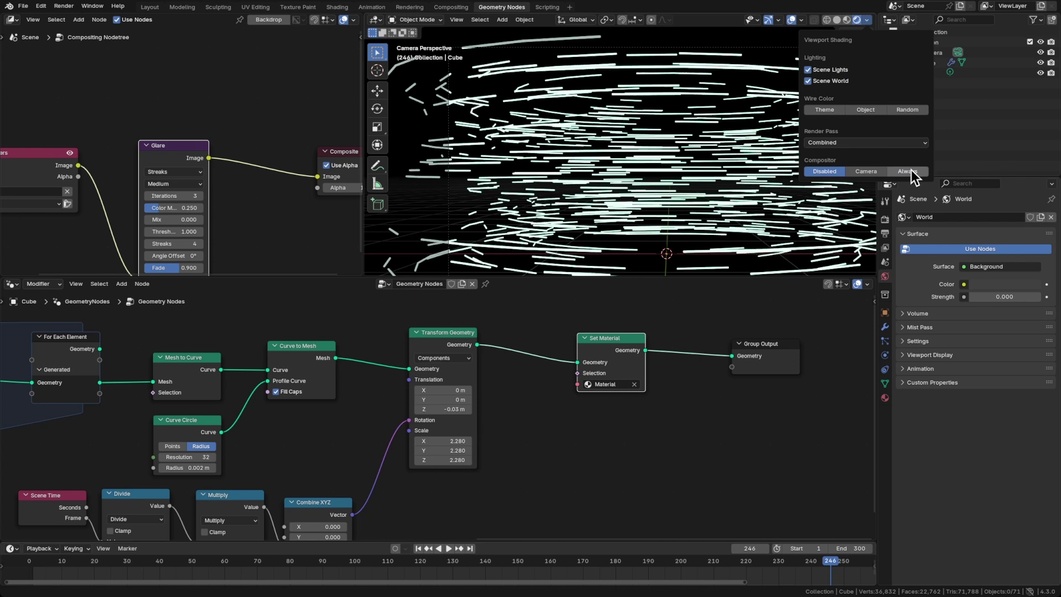
click(877, 171)
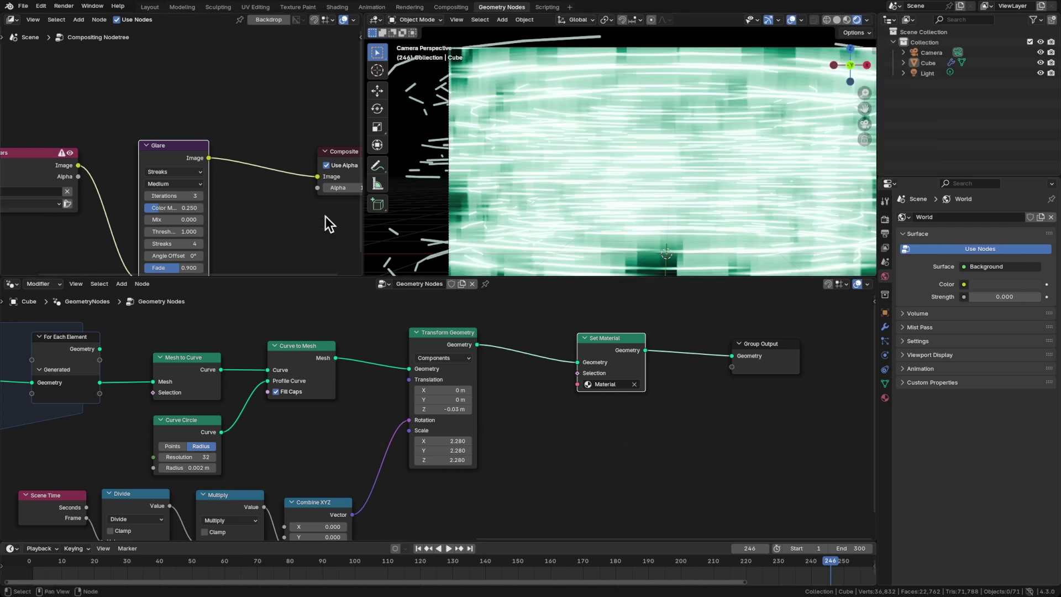
Configure the Glare node as Bloom with High quality and a Mix of -0.990, and save the file.
click(174, 171)
click(171, 194)
middle_drag(171, 195, 237, 164)
click(236, 160)
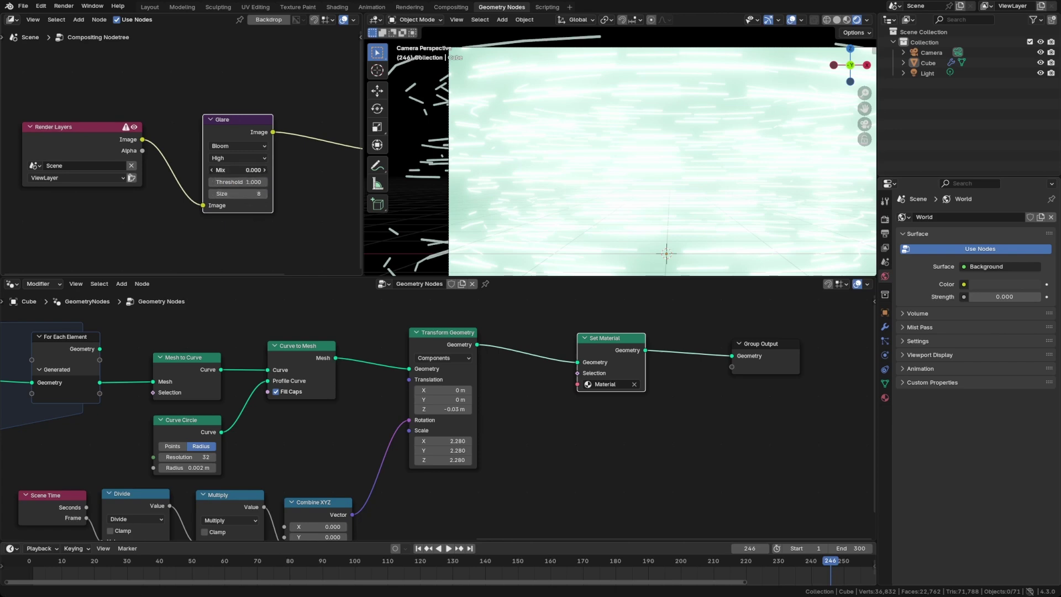
mouse_move(238, 170)
mouse_down()
mouse_move(184, 170)
mouse_move(219, 170)
mouse_up()
key(ctrl+s)
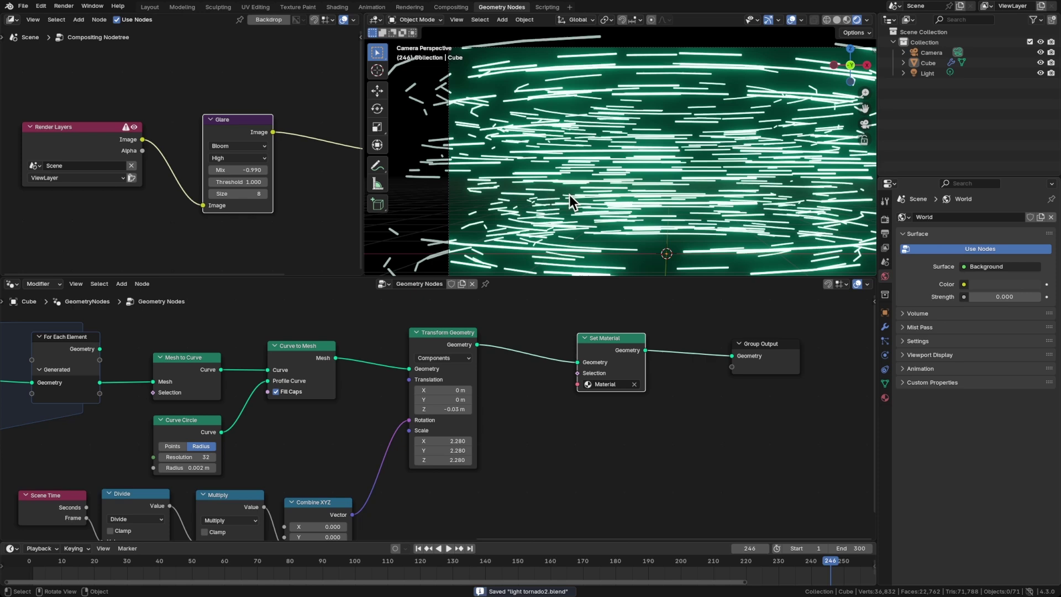
Set the camera's focal length to 11.5 mm and reselect the tornado's Cube object.
scroll(632, 210, down, 3)
scroll(653, 203, up, 3)
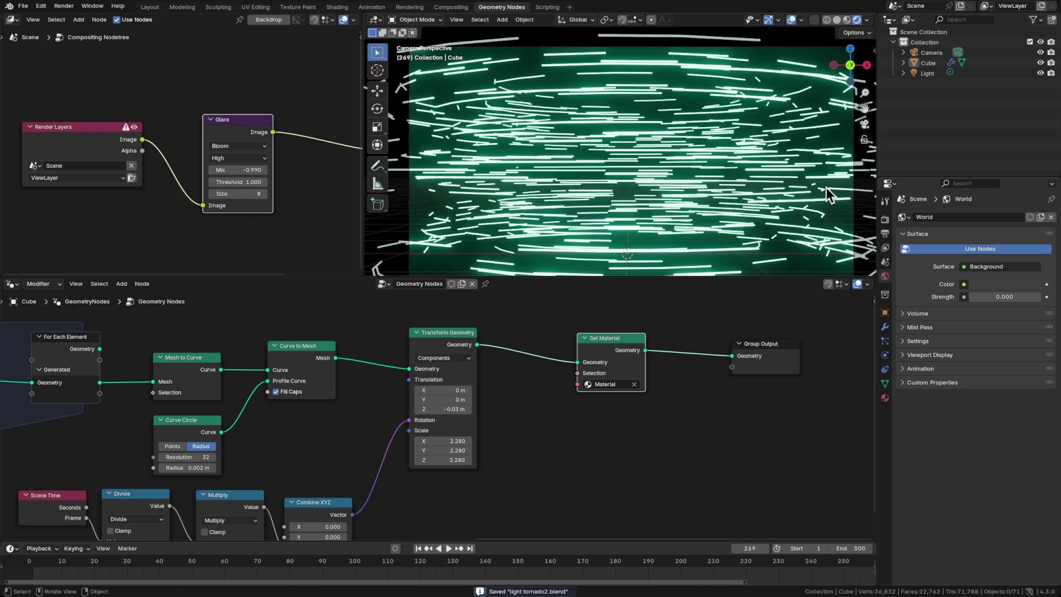
click(939, 52)
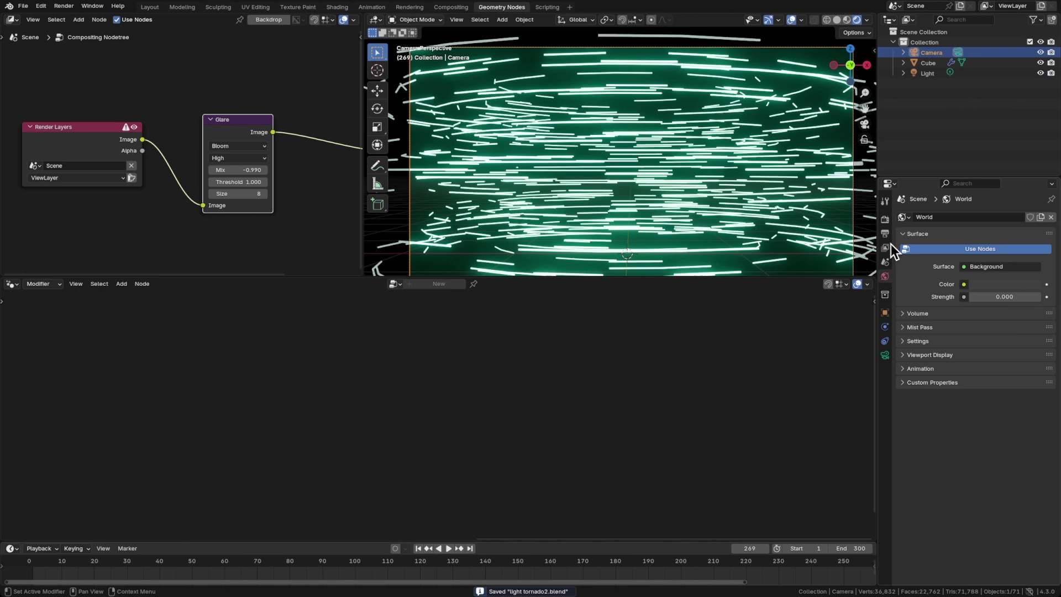
click(885, 355)
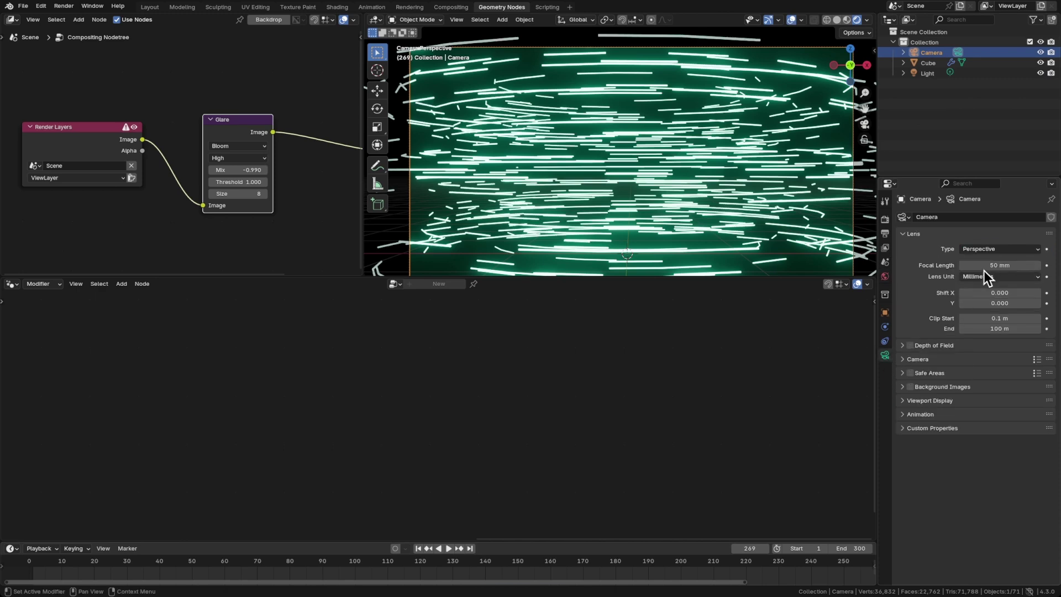
mouse_move(990, 265)
mouse_down()
mouse_move(924, 265)
mouse_move(1006, 263)
mouse_up()
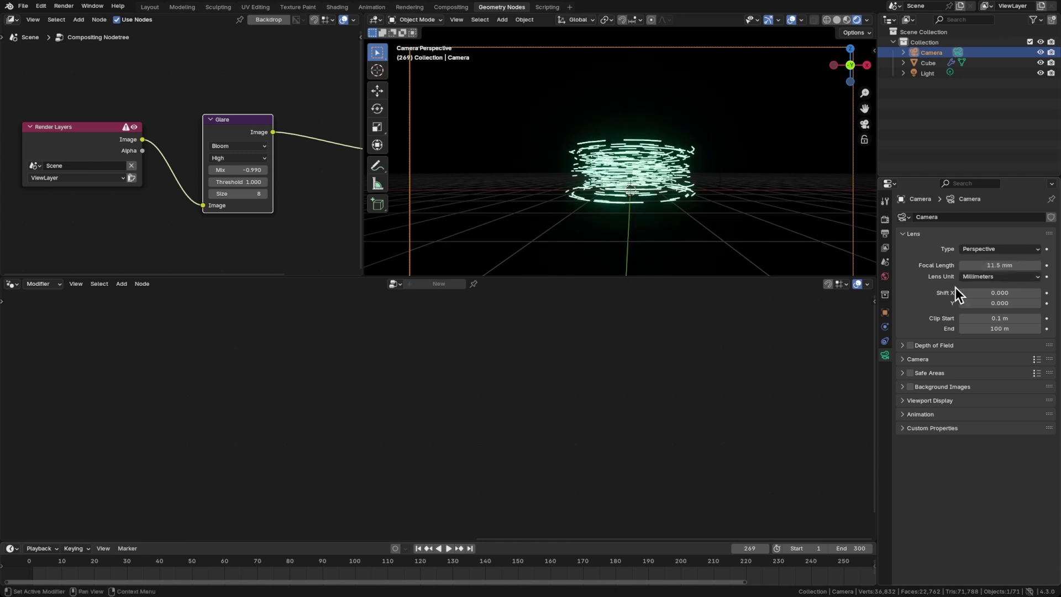
click(658, 172)
click(657, 226)
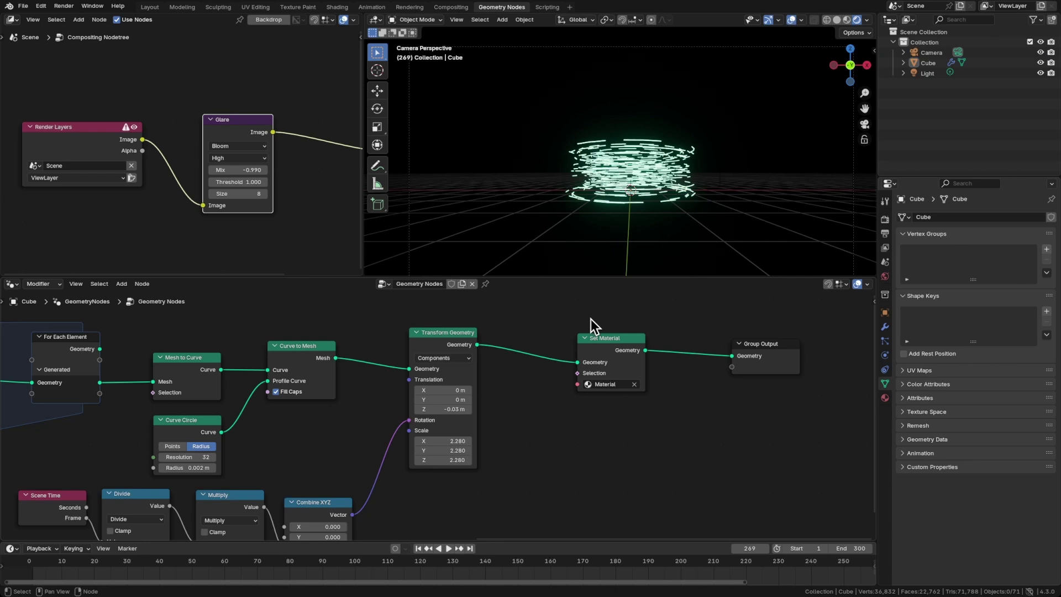
Set the Transform Geometry node's scale to 5.100 on all axes and its Z translation to -1.02 m, and play the animation.
middle_drag(538, 408, 654, 367)
middle_drag(624, 436, 590, 459)
click(529, 323)
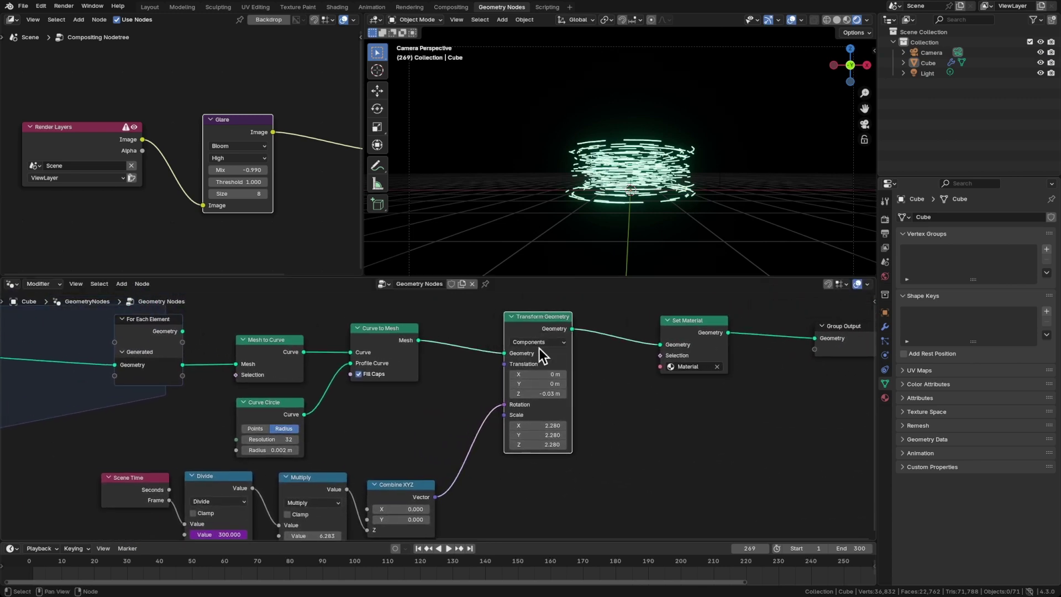
scroll(546, 428, up, 2)
drag(531, 424, 666, 423)
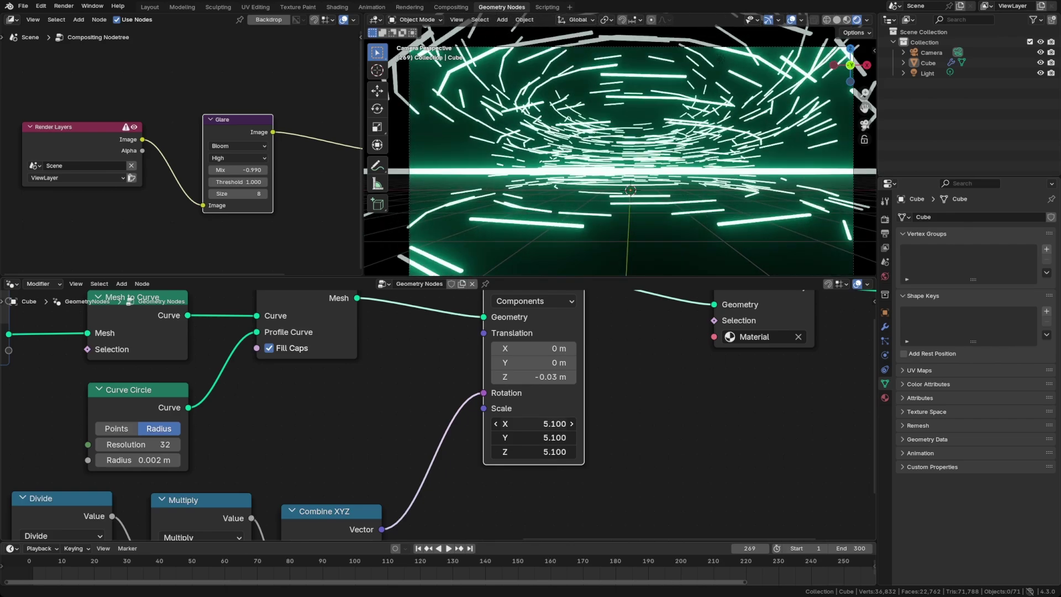
drag(542, 377, 481, 377)
key(space)
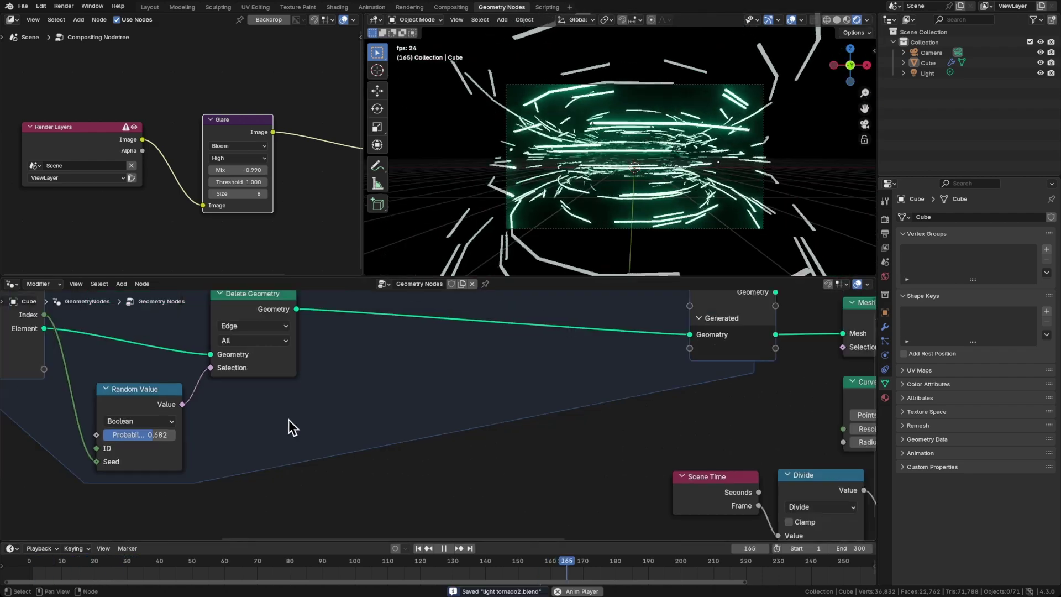
Set the Mesh Line node's Z offset to 0.005 m.
middle_drag(289, 419, 615, 418)
scroll(383, 421, down, 7)
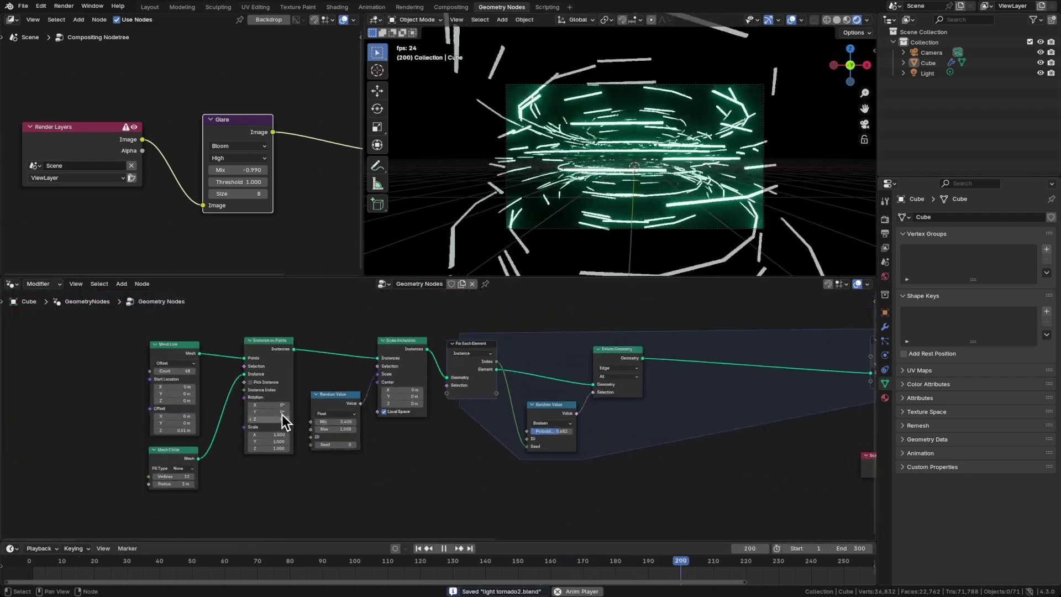
mouse_move(376, 435)
mouse_down()
mouse_move(362, 435)
mouse_move(377, 435)
mouse_up()
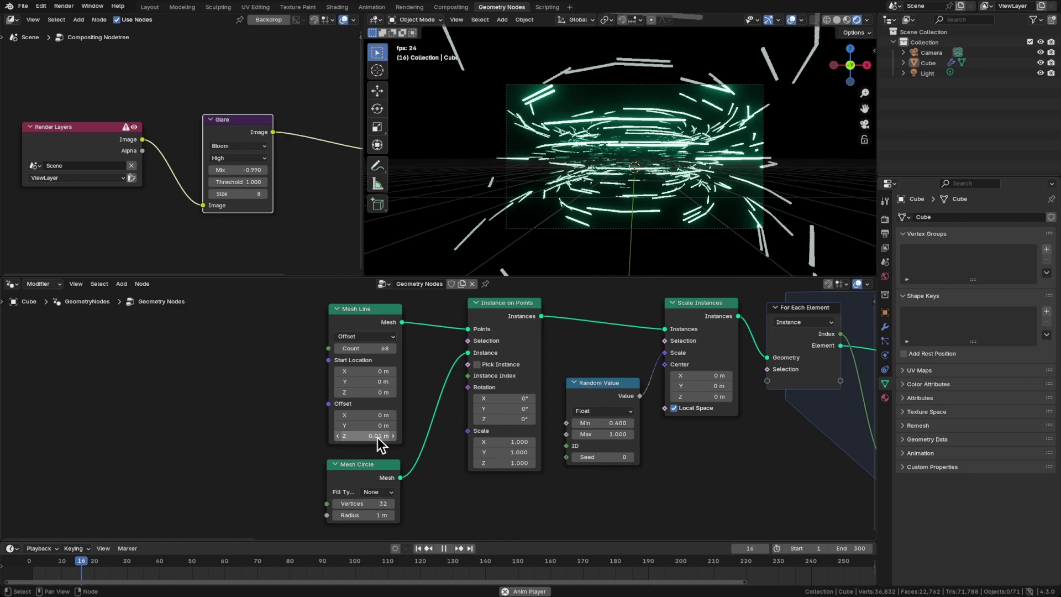
click(376, 438)
text(.005)
key(Return)
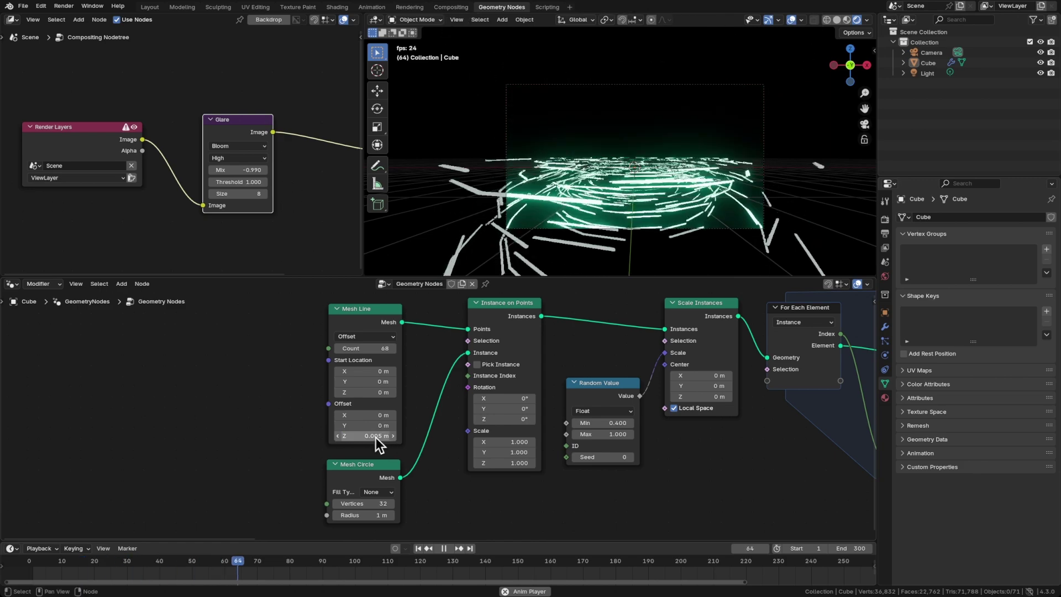
Set the Mesh Line's Z start location to 0.21 m and its count to 94, save the file and stop playback.
mouse_move(375, 392)
mouse_down()
mouse_move(395, 392)
mouse_move(370, 390)
mouse_up()
key(ctrl+s)
drag(392, 349, 417, 349)
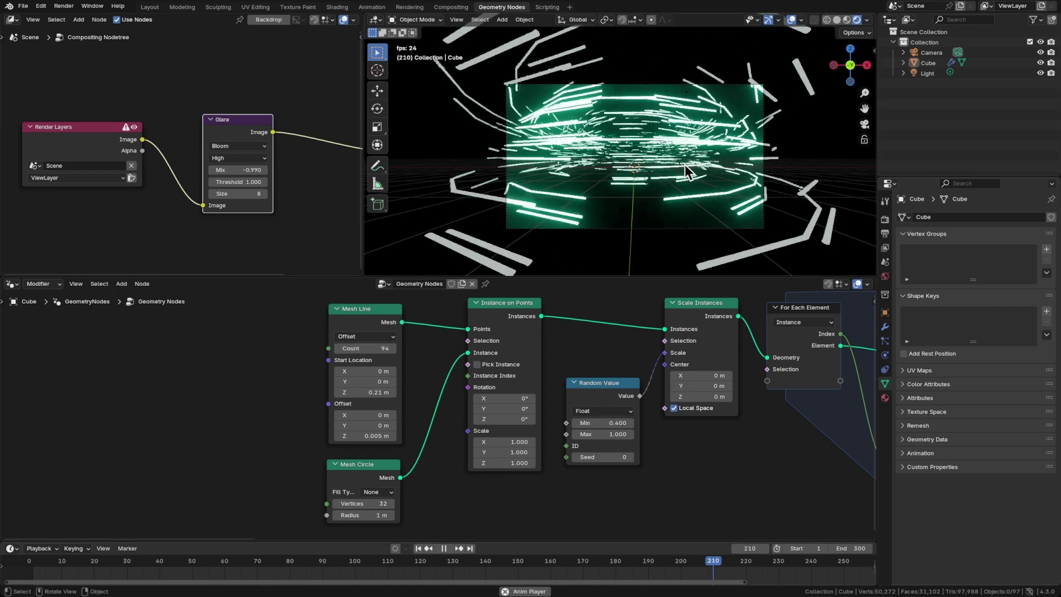
key(ctrl+s)
key(Escape)
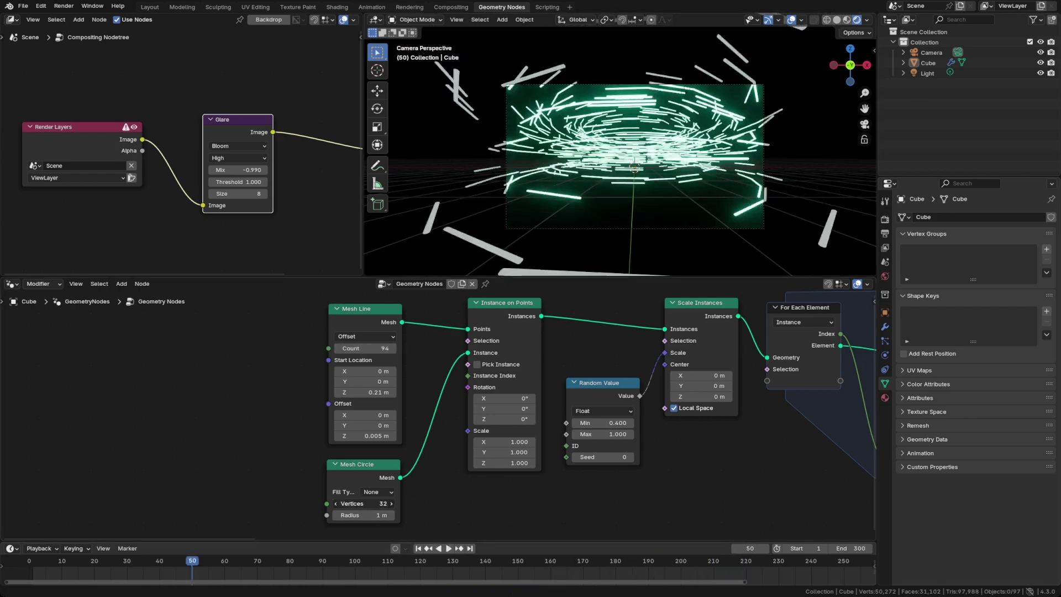
Set the Mesh Circle's vertices to 120, play the animation and save the file.
drag(358, 504, 409, 504)
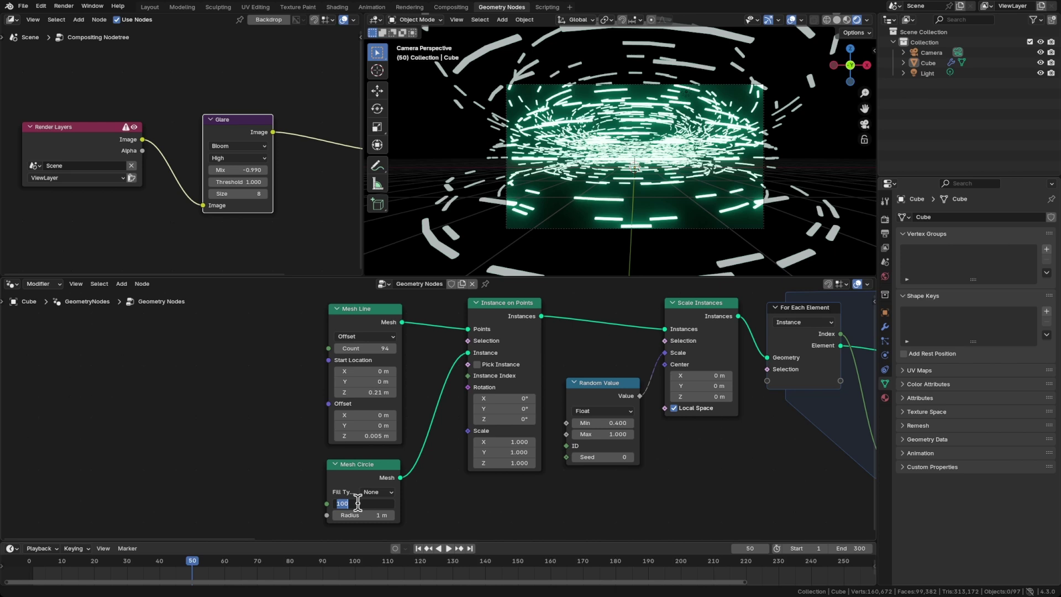
text(0)
key(Return)
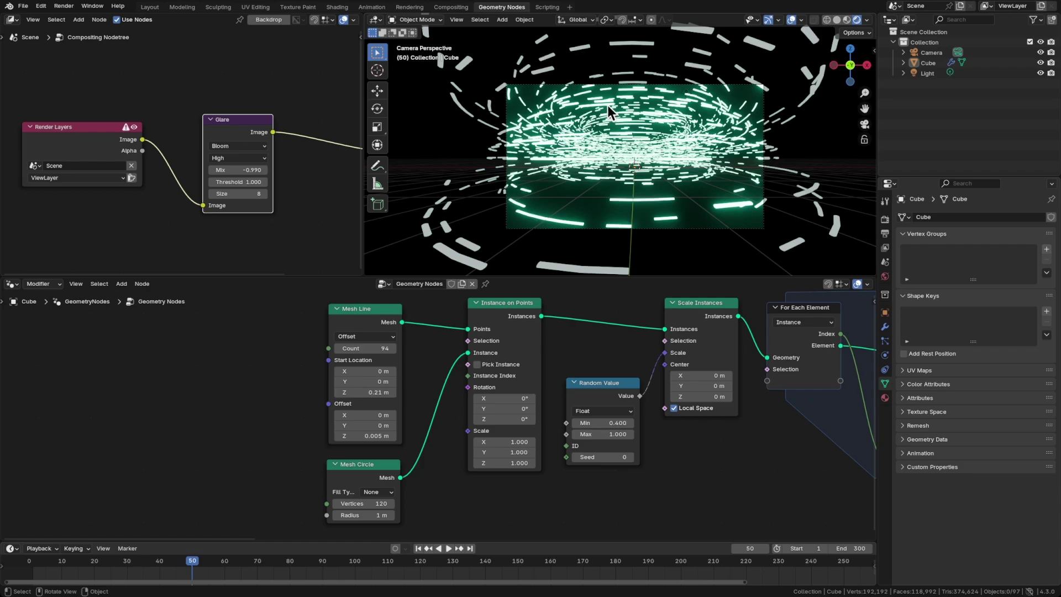
key(space)
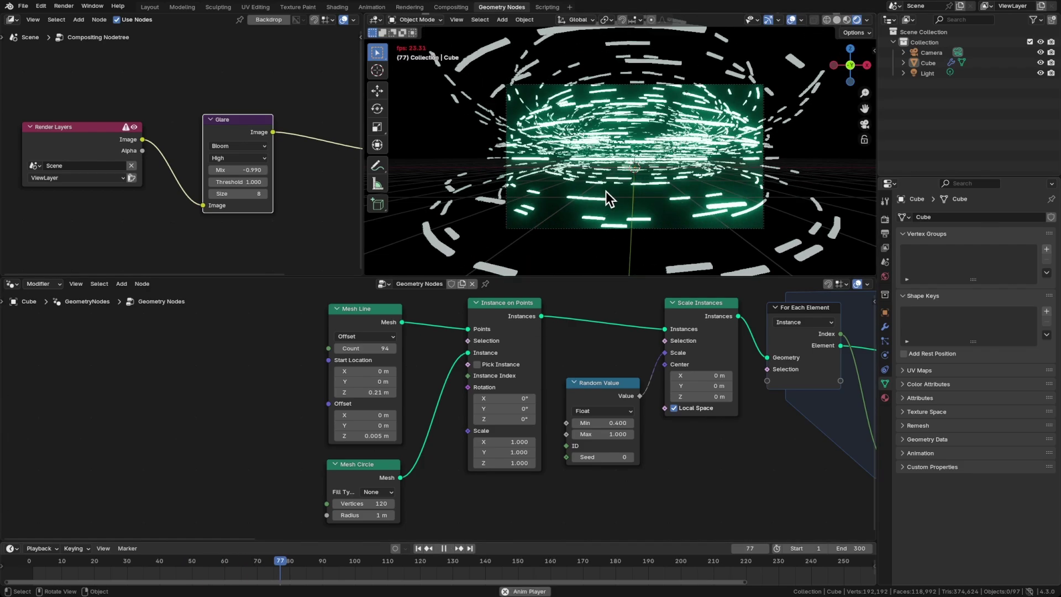
key(ctrl+s)
View the tornado from the top and set the Min of the Random Value node driving the instance scale to 0.740.
middle_drag(741, 385, 517, 399)
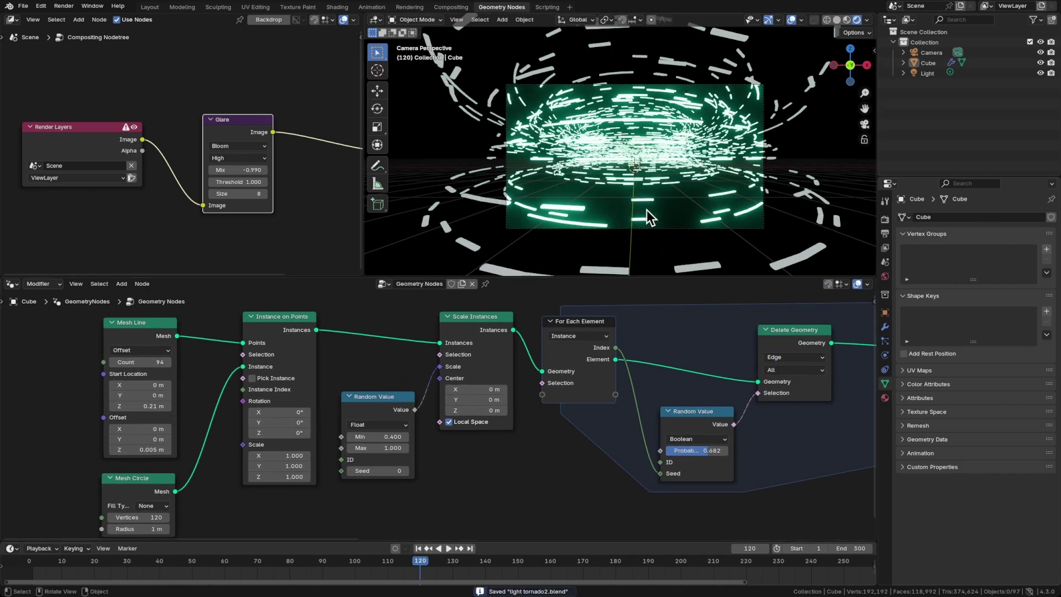
key(grave)
click(629, 87)
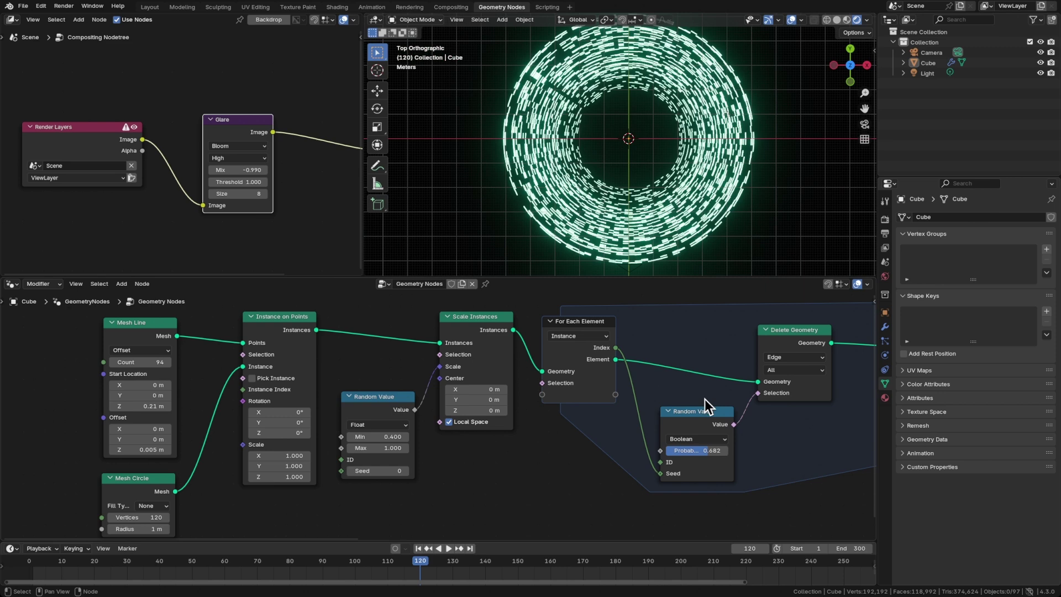
middle_drag(707, 370, 451, 379)
scroll(562, 394, down, 2)
scroll(587, 386, up, 6)
scroll(587, 386, down, 2)
middle_drag(587, 386, 472, 356)
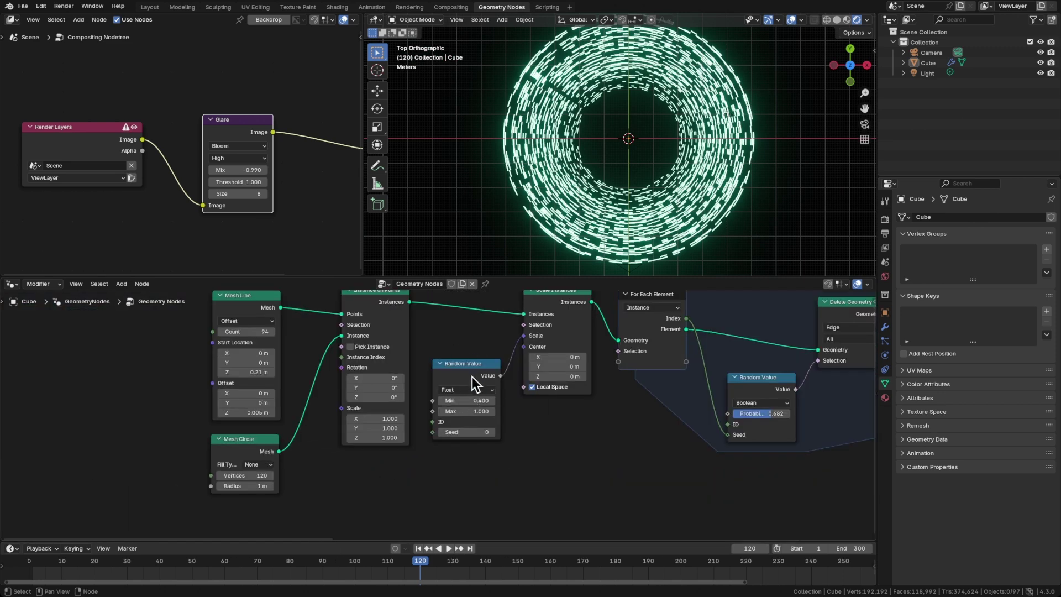
scroll(472, 377, up, 2)
mouse_move(479, 407)
mouse_down()
mouse_move(539, 406)
mouse_move(476, 404)
mouse_move(492, 406)
mouse_up()
Play the animation through the camera view, stop it and save the file.
key(KP_0)
key(space)
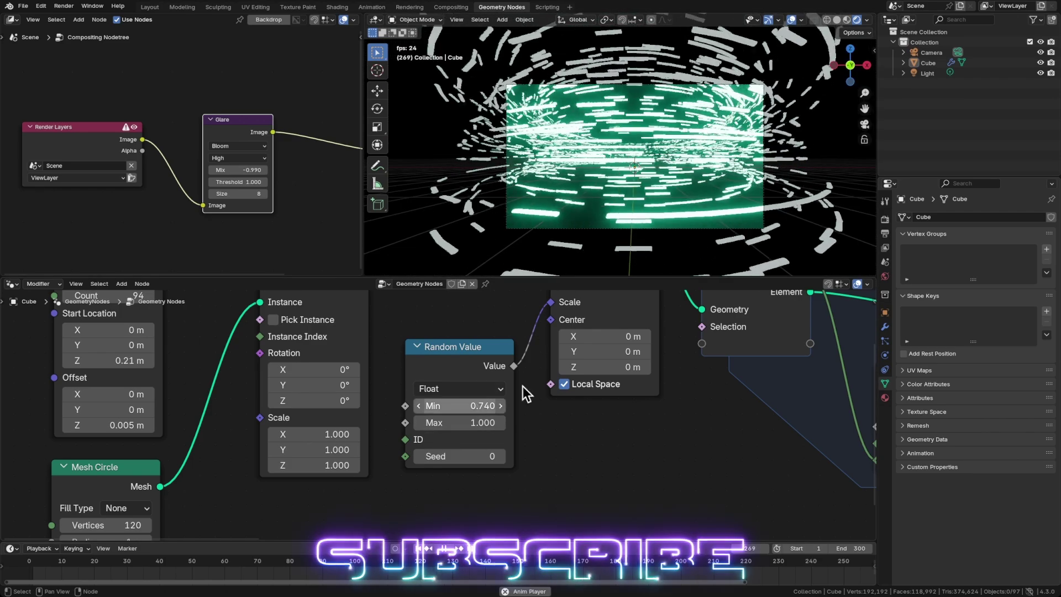
key(space)
key(ctrl+s)
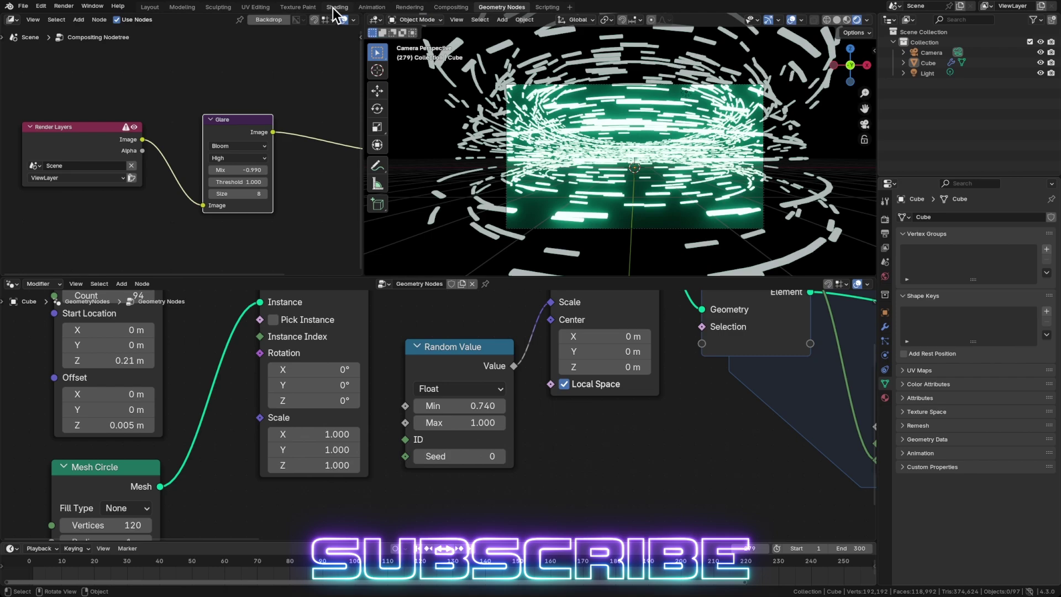
In the Shading workspace, add a Color Ramp node and connect its Color output to the Principled BSDF's emission color.
click(336, 7)
middle_drag(539, 262, 538, 282)
middle_drag(493, 428, 584, 456)
scroll(585, 457, down, 3)
mouse_move(519, 214)
middle_down()
mouse_move(519, 224)
mouse_move(518, 210)
middle_up()
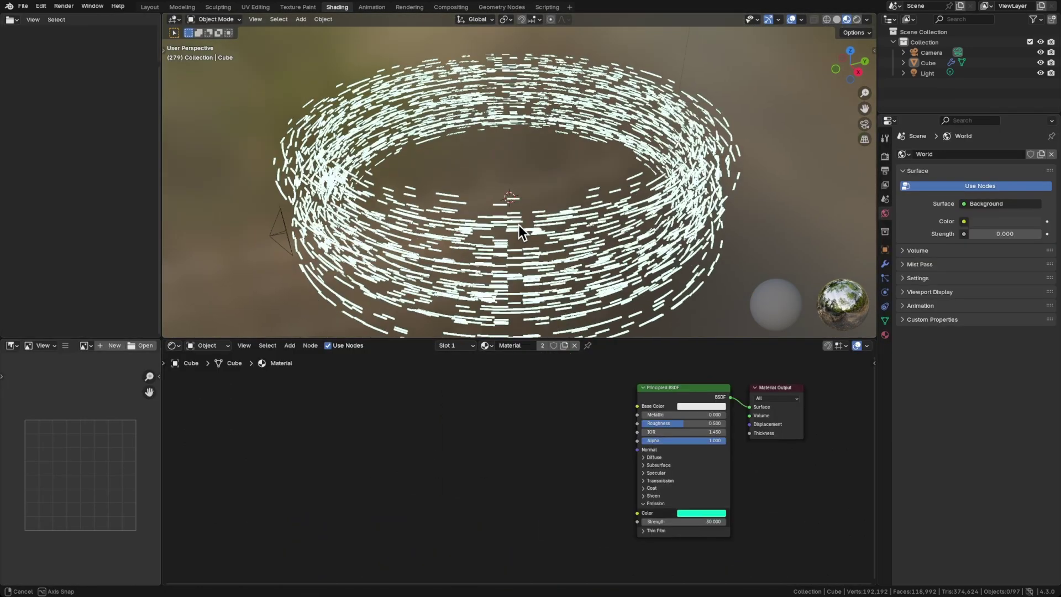
key(shift+a)
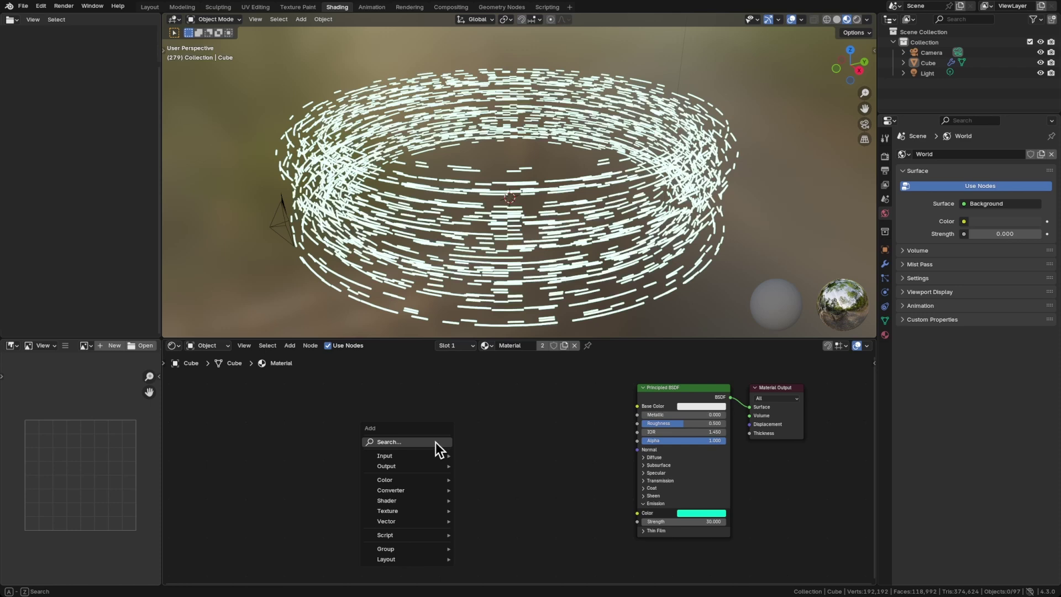
text(colo)
key(Down)
key(Return)
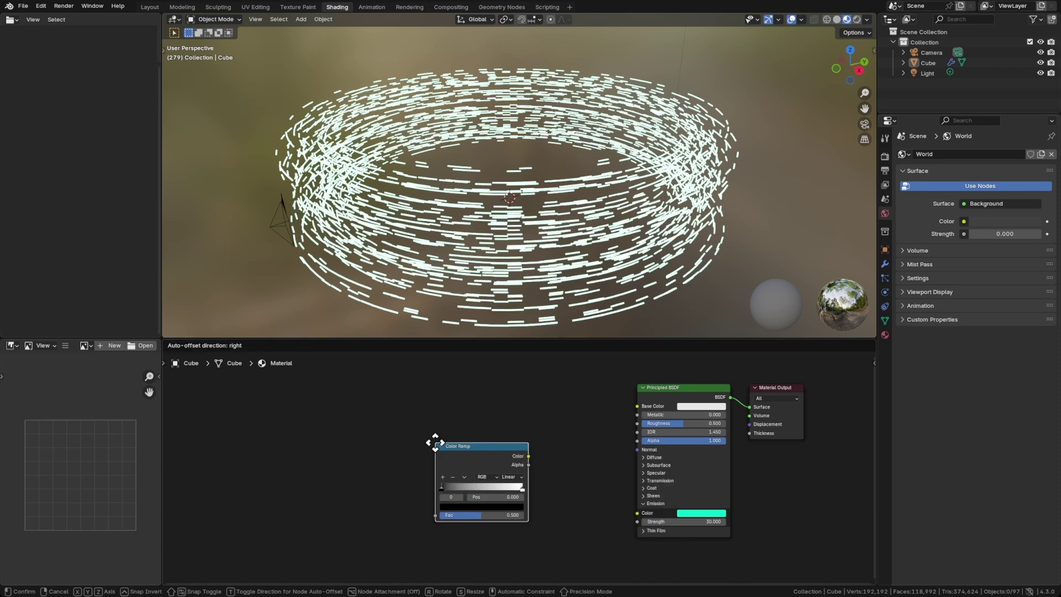
click(460, 392)
drag(551, 401, 638, 512)
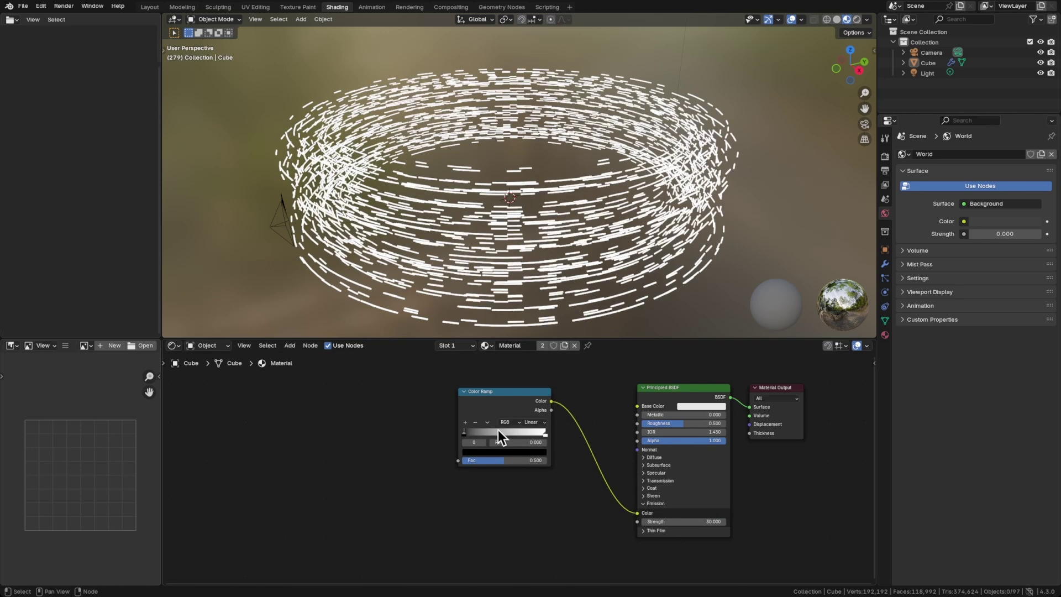
Switch the Shading workspace's 3D viewport to rendered shading.
click(866, 20)
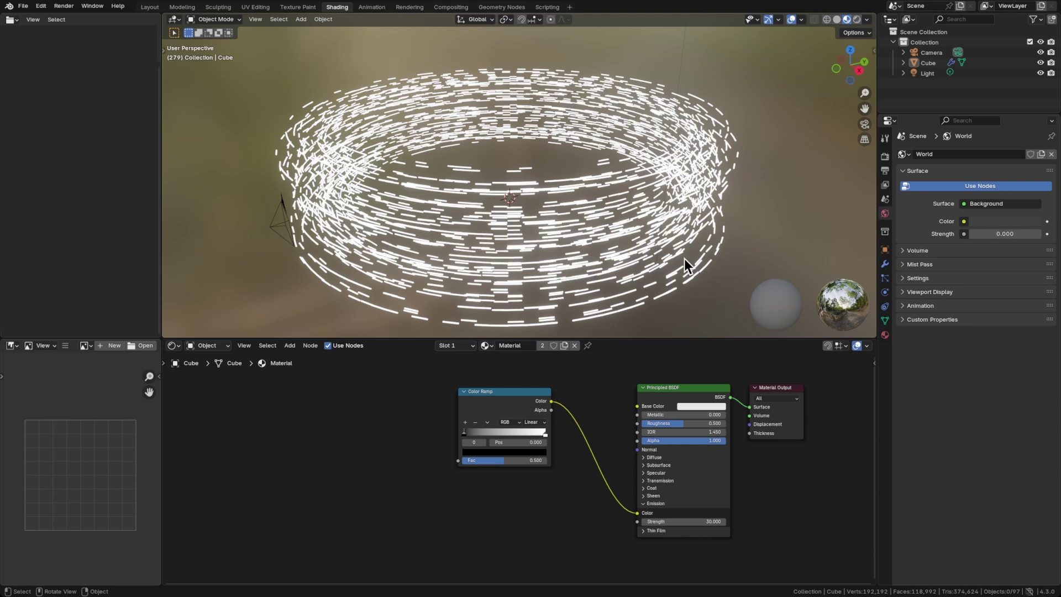
key(z)
click(681, 225)
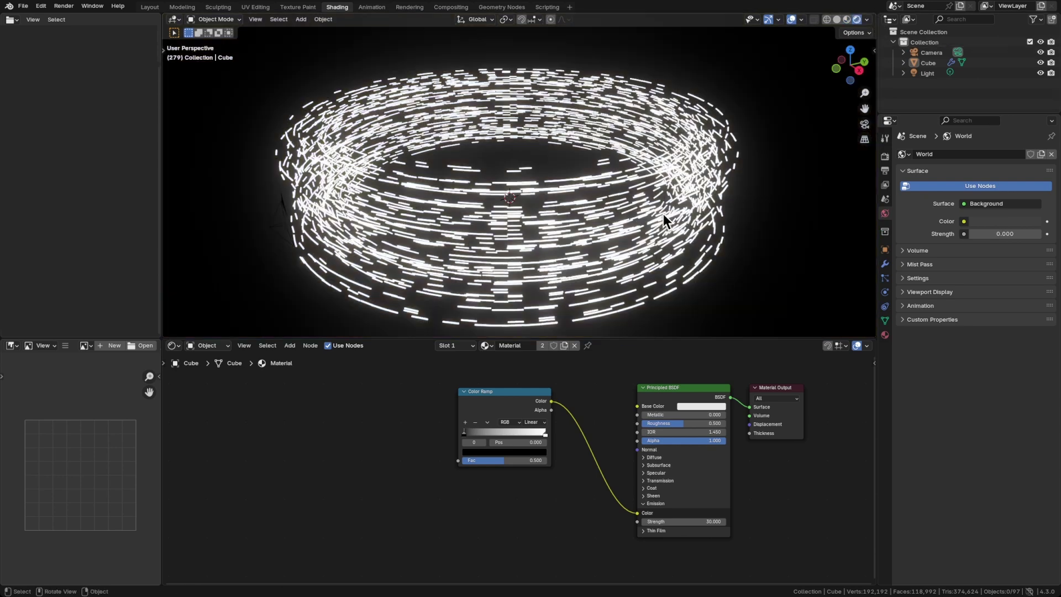
Color the ramp's first stop cyan and its last stop green, and move the cyan stop to position 0.385.
scroll(473, 423, up, 2)
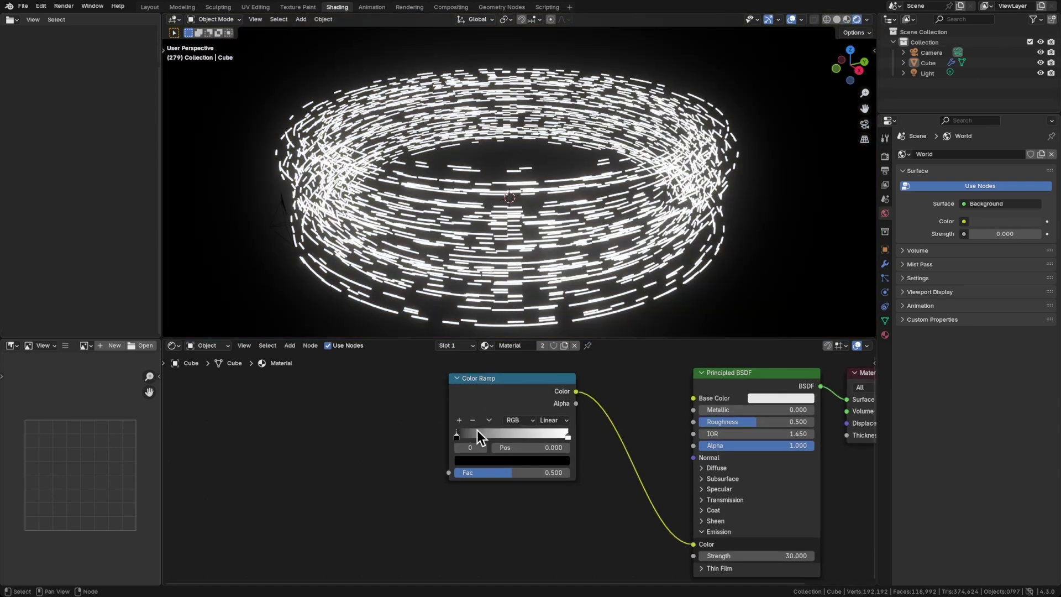
drag(456, 433, 505, 436)
click(502, 460)
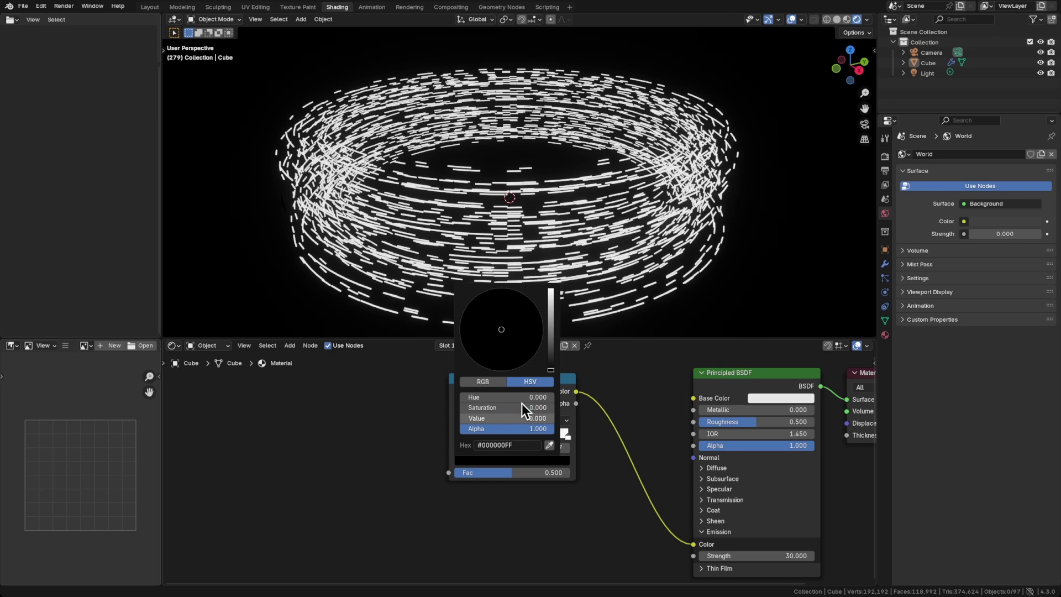
drag(549, 313, 481, 292)
click(566, 434)
click(528, 460)
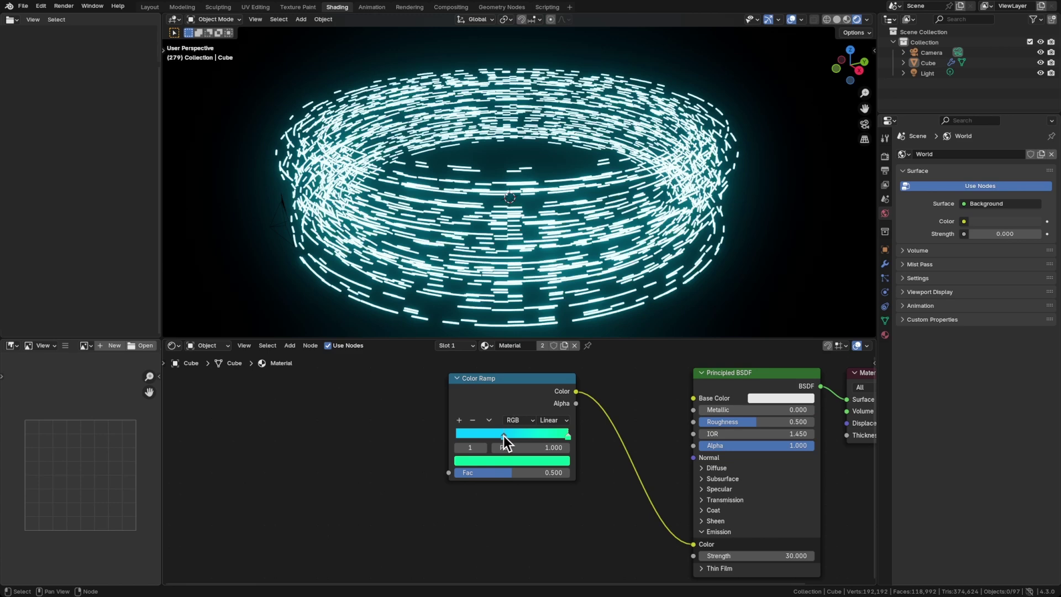
drag(503, 435, 499, 437)
Add a Texture Coordinate node and connect its Generated output to the Color Ramp's Fac input.
middle_drag(388, 442, 502, 463)
scroll(459, 460, up, 1)
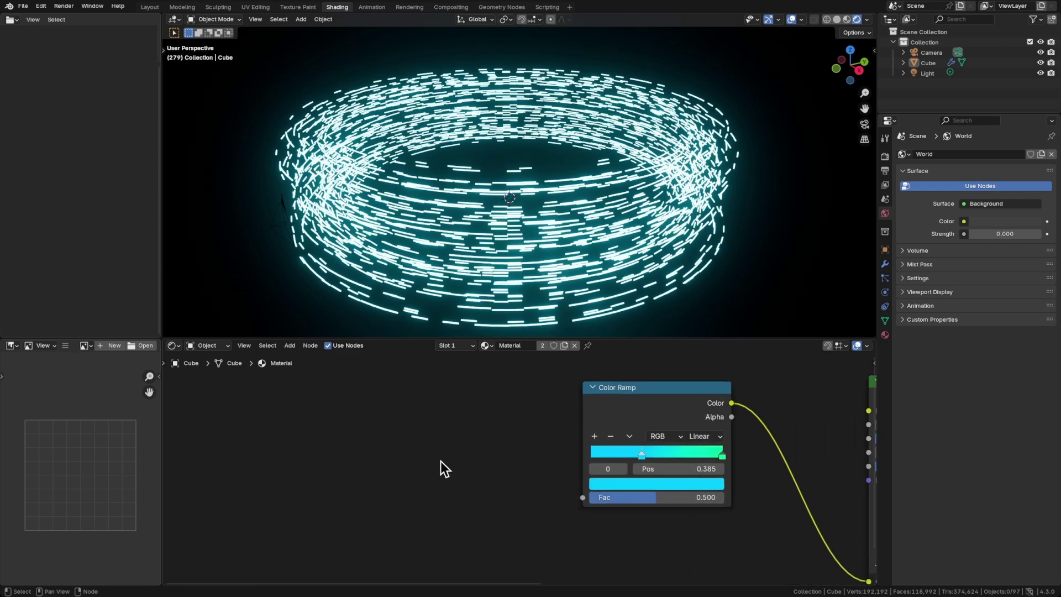
key(shift+a)
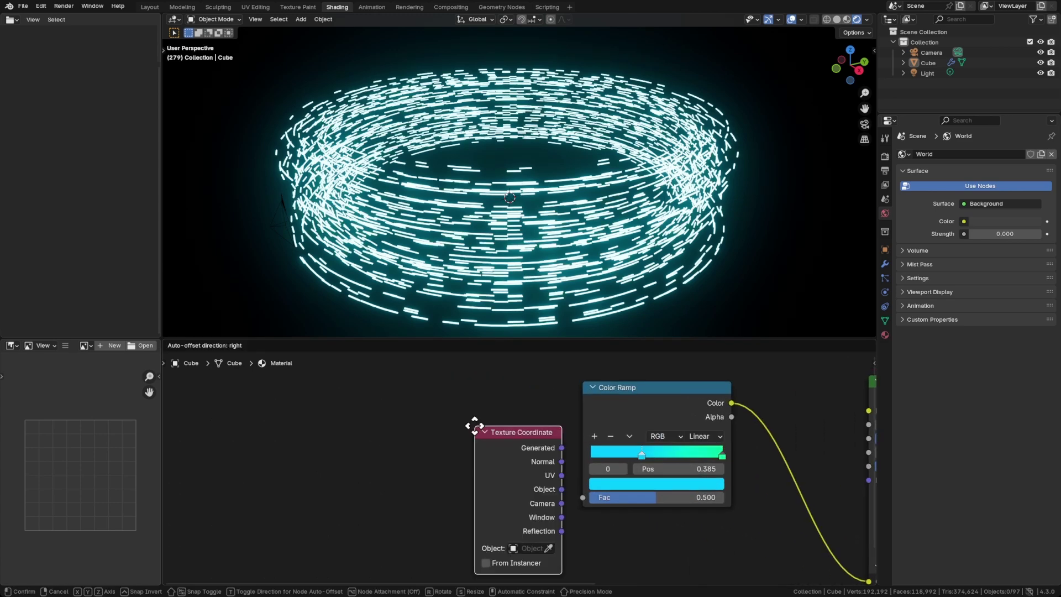
click(292, 398)
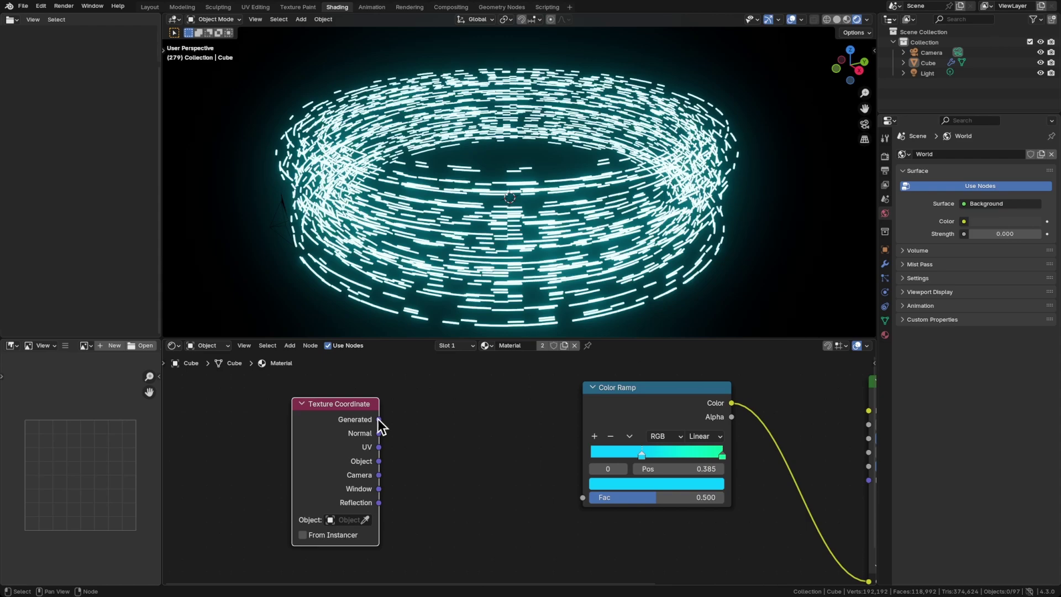
drag(378, 418, 583, 497)
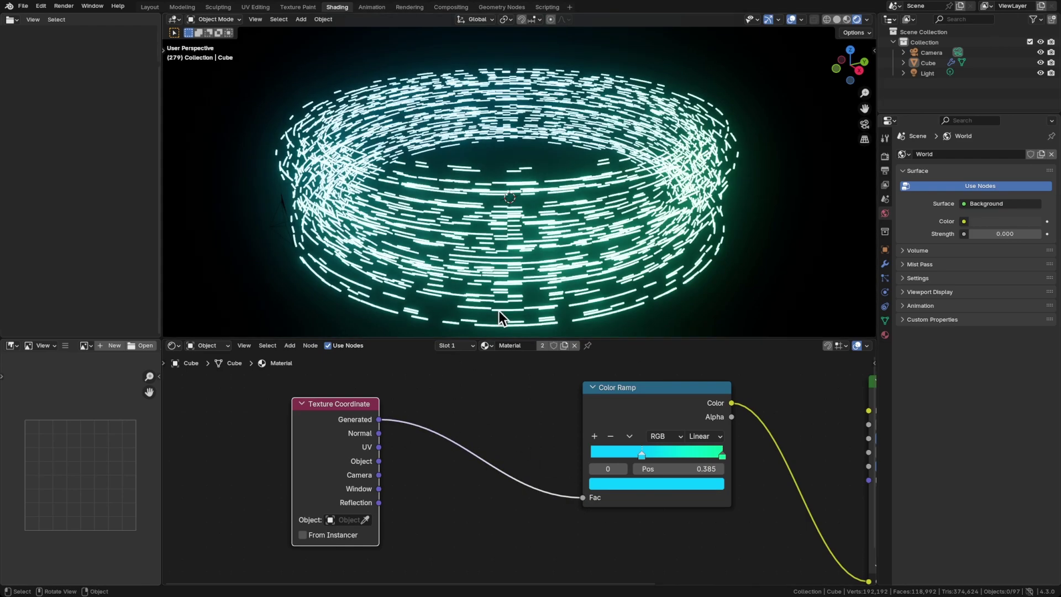
Insert a Separate XYZ node between Texture Coordinate and Color Ramp, comparing its outputs and feeding the ramp's Fac from X.
middle_drag(514, 216, 535, 233)
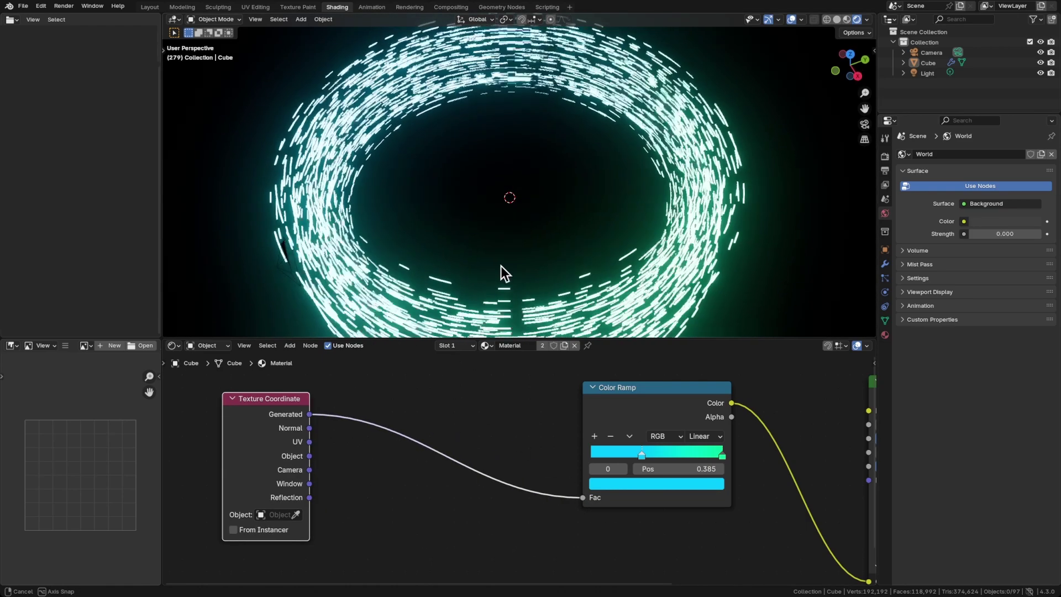
key(KP_7)
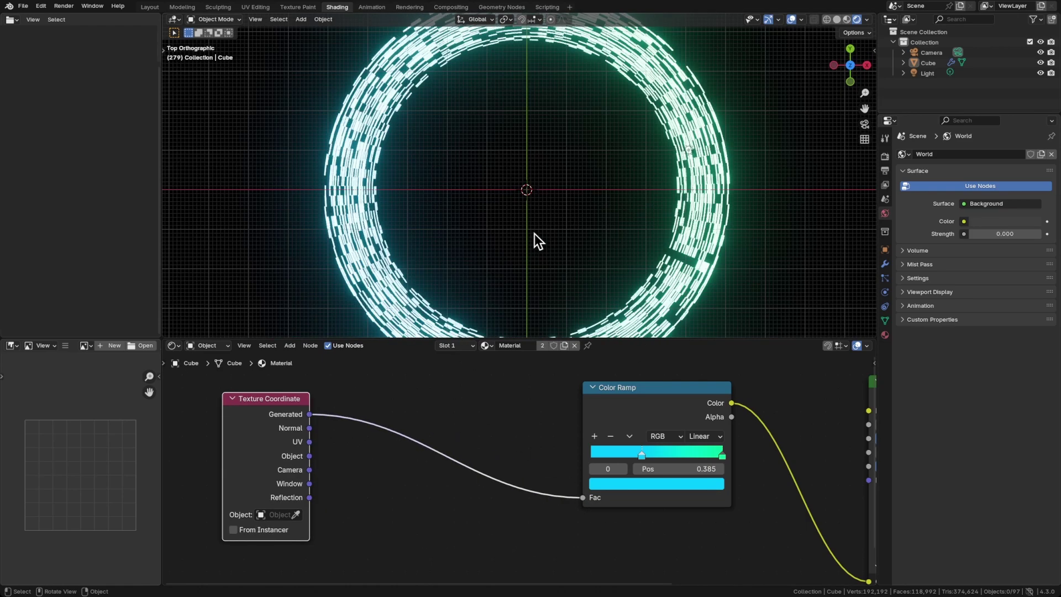
scroll(535, 233, down, 4)
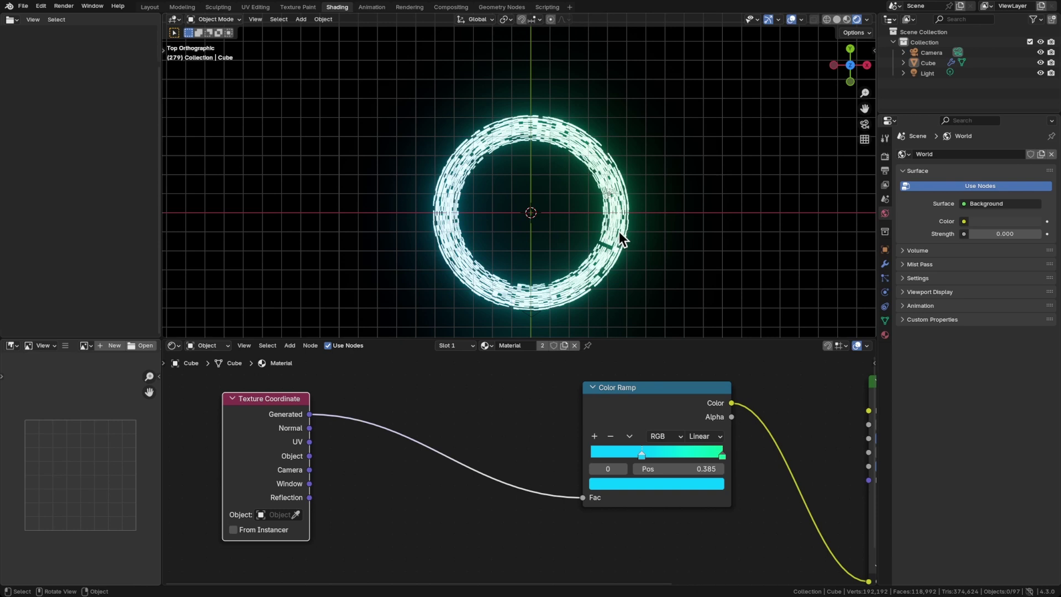
click(391, 488)
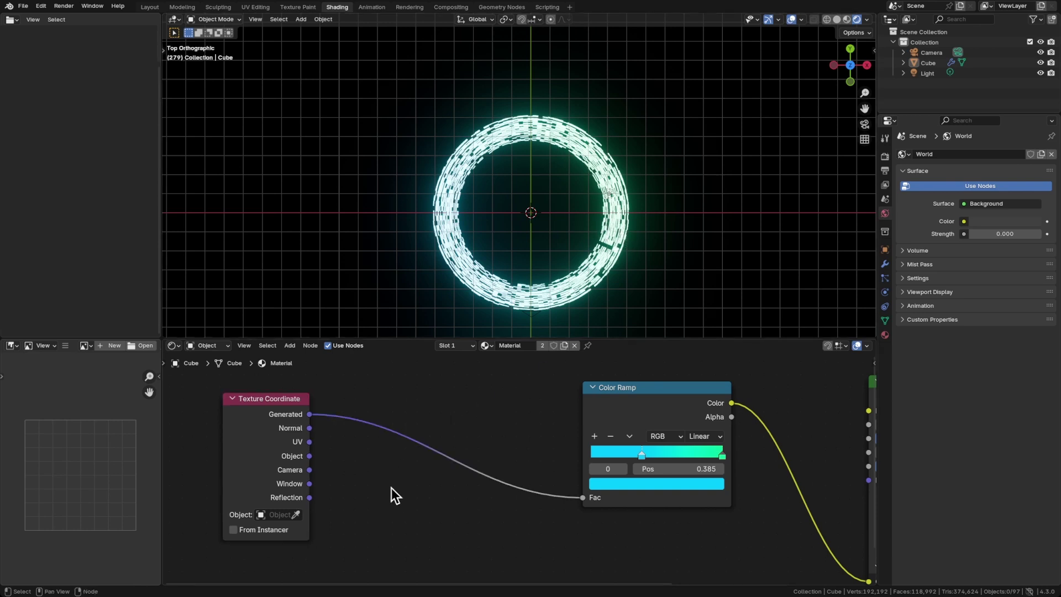
key(shift+a)
text(sepa)
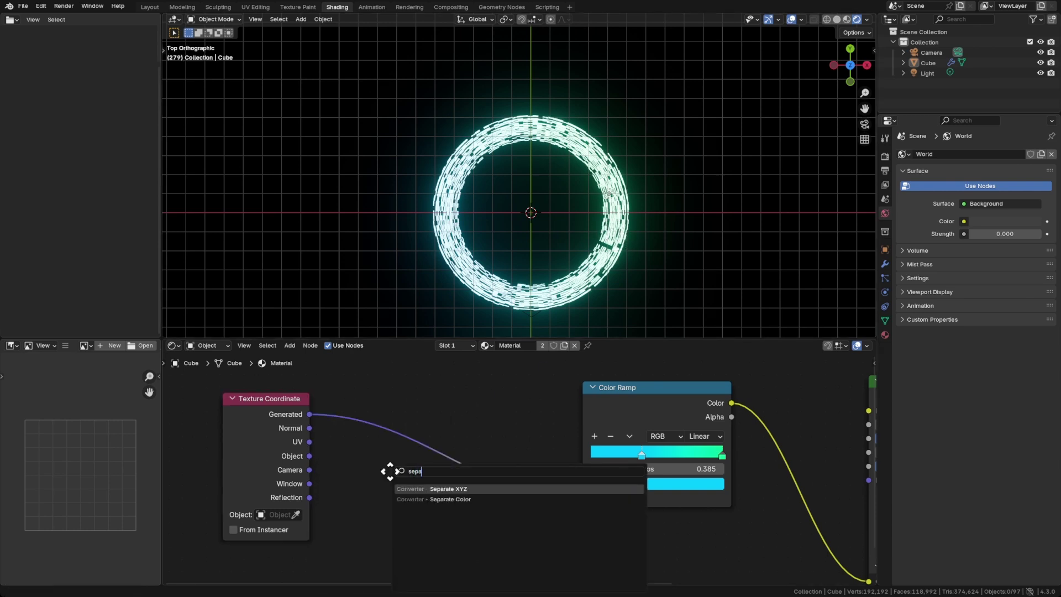
key(Return)
click(377, 402)
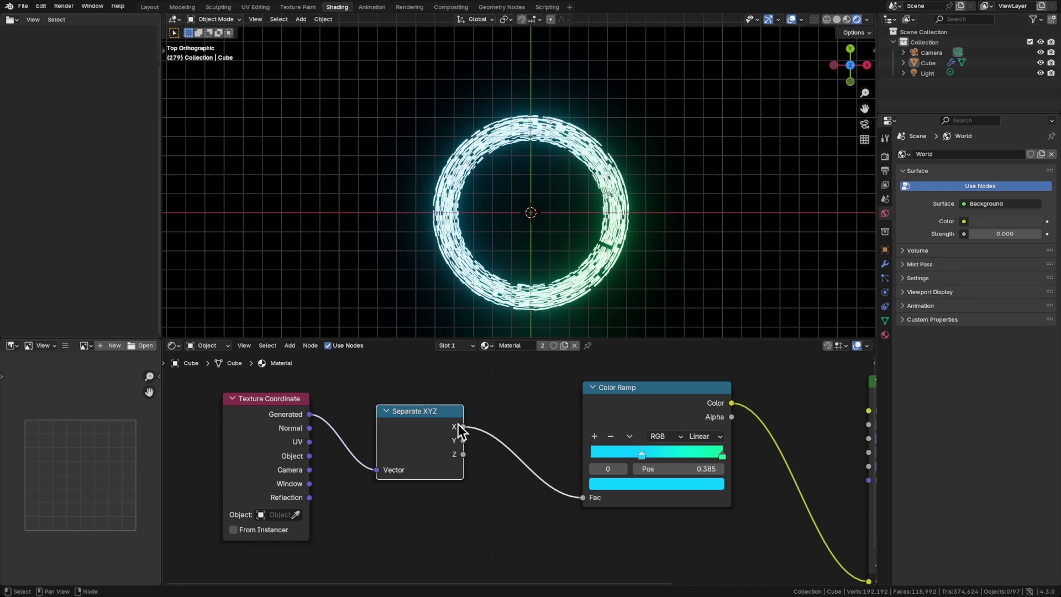
drag(463, 427, 463, 454)
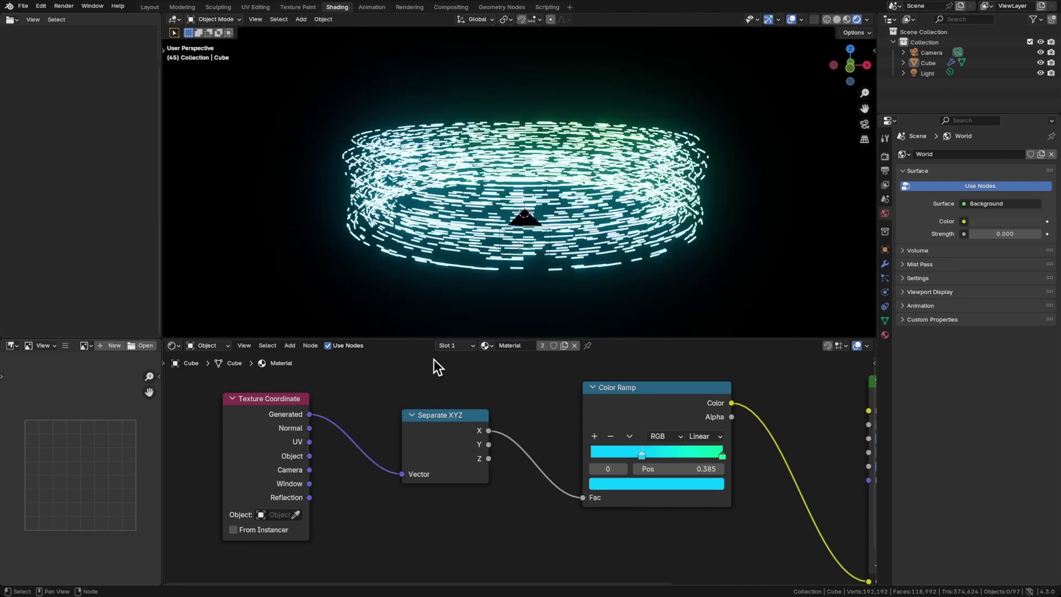
In the Geometry Nodes workspace, insert a Store Named Attribute node between Scale Instances and the For Each Element zone.
click(492, 6)
scroll(583, 438, down, 8)
middle_drag(583, 436, 637, 454)
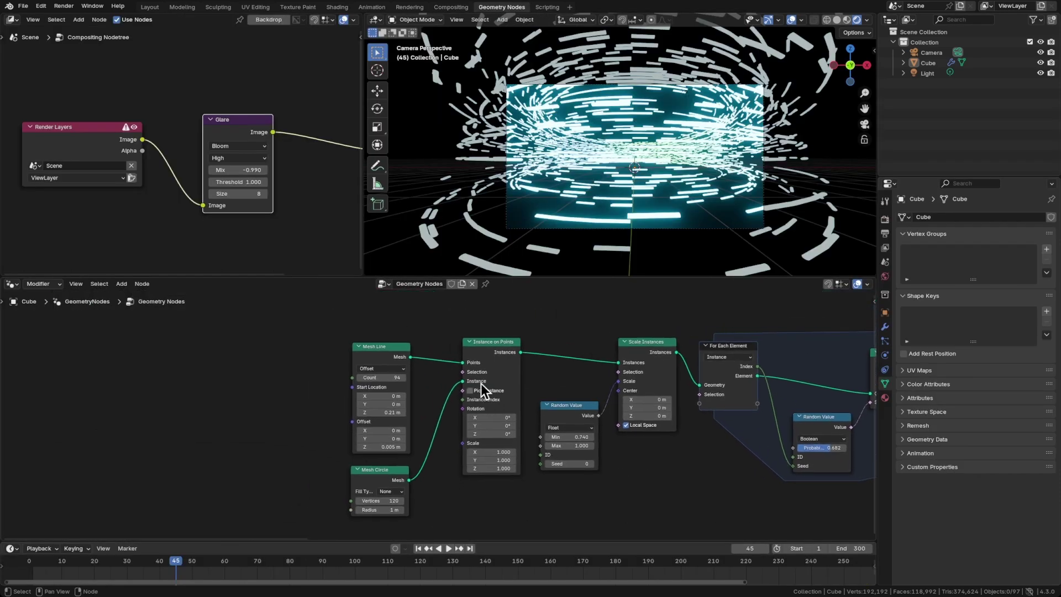
middle_drag(666, 415, 412, 405)
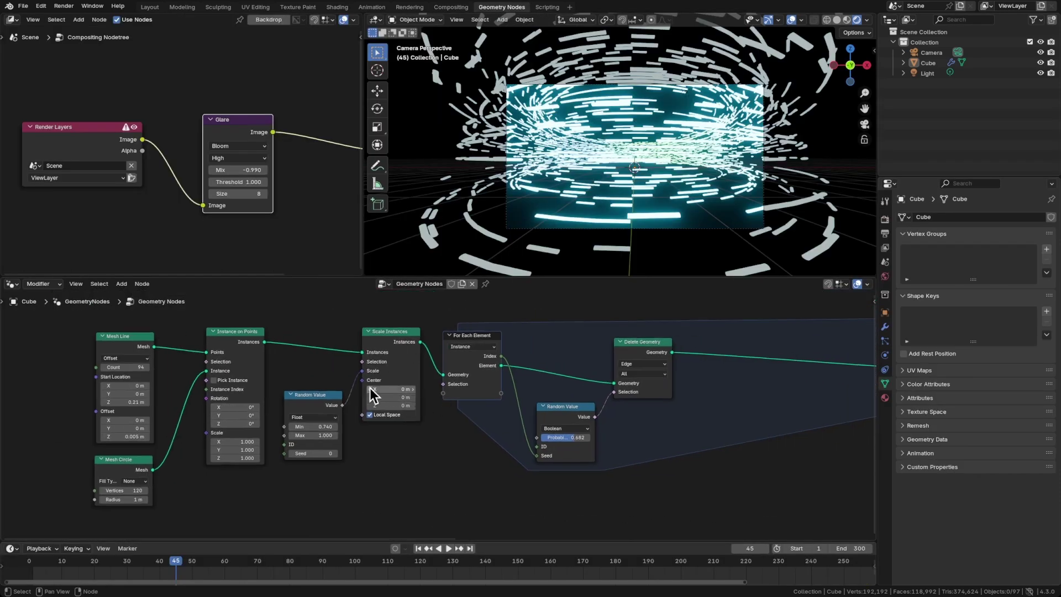
drag(311, 403, 308, 422)
drag(473, 334, 482, 330)
drag(636, 344, 699, 346)
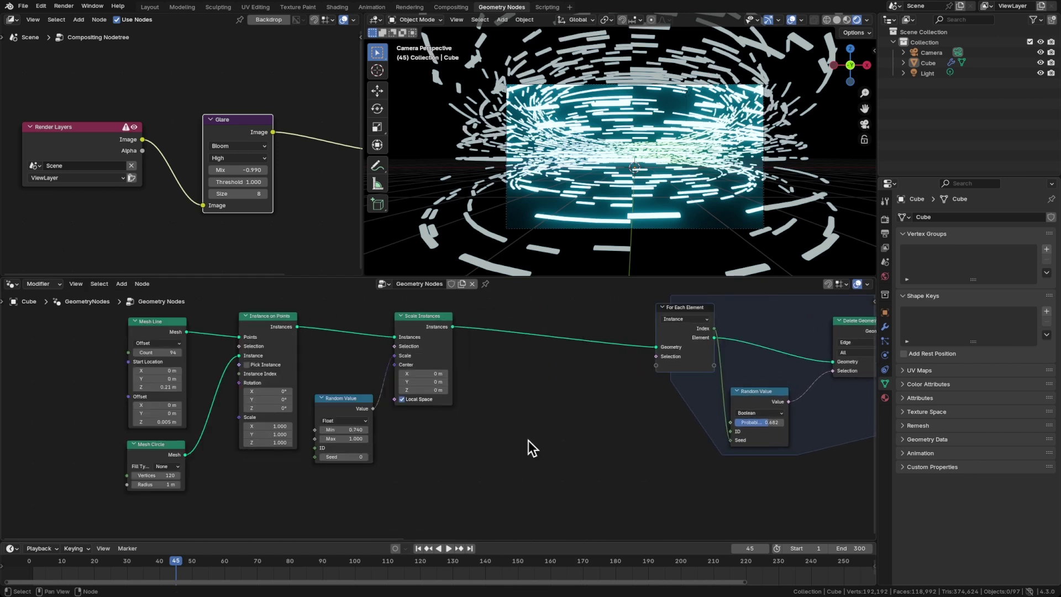
key(shift+a)
text(storen)
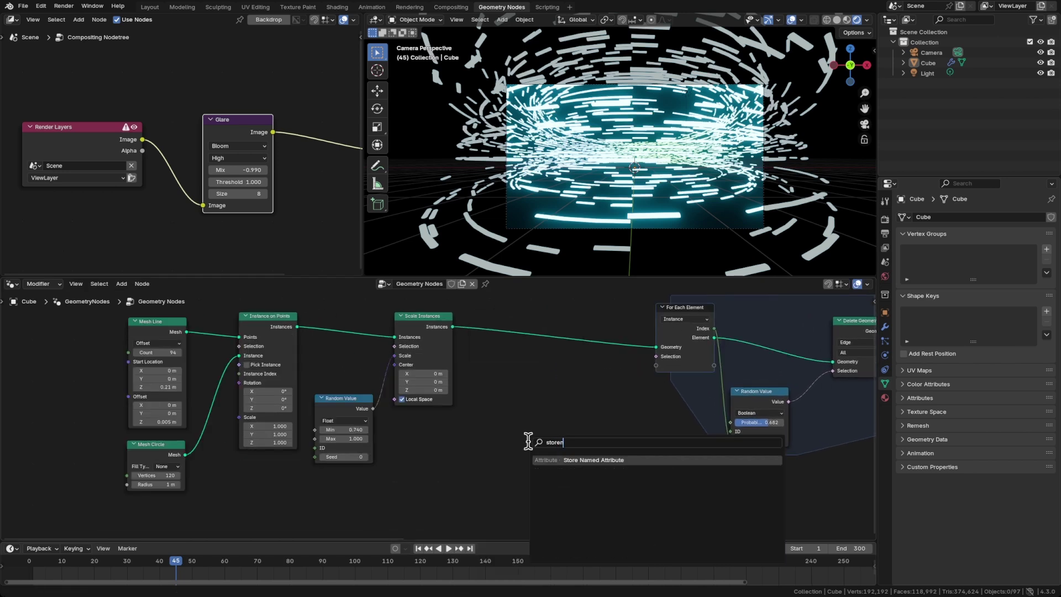
key(Return)
click(500, 385)
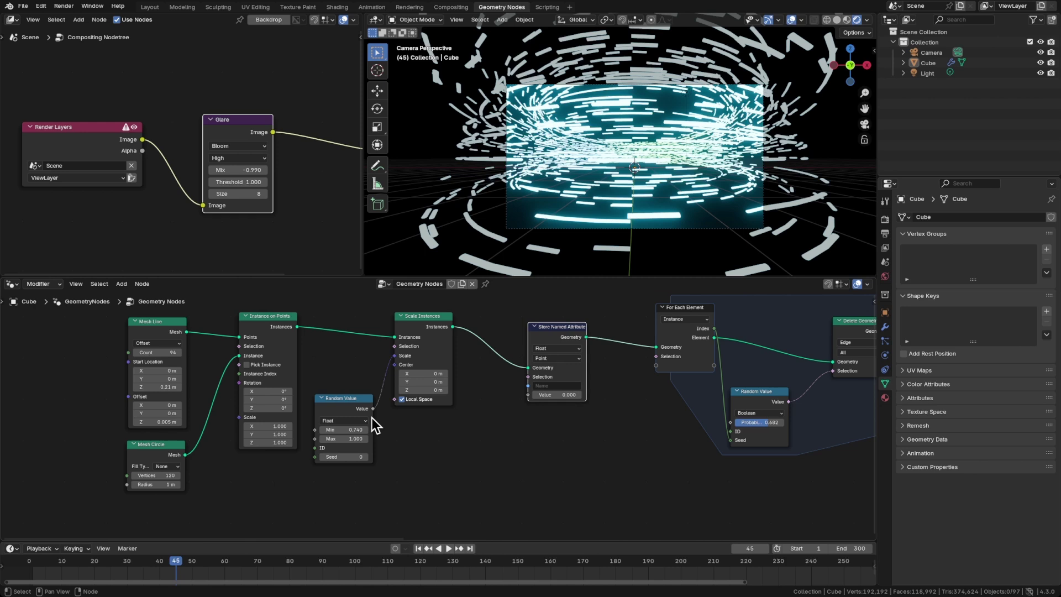
Feed the float Random Value into Store Named Attribute's Value, and name the attribute scale on the Point domain.
drag(372, 408, 530, 396)
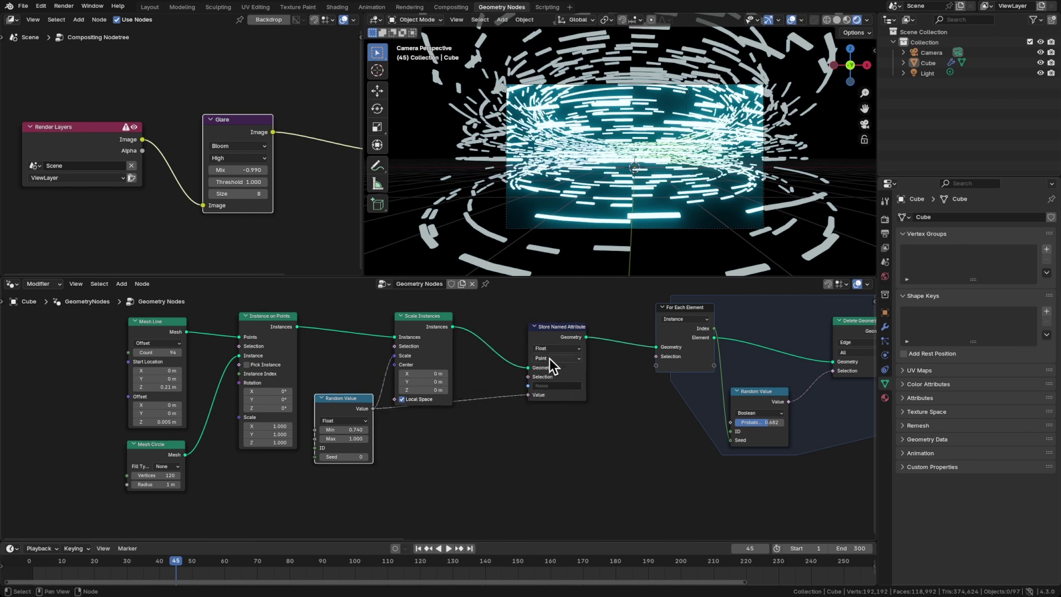
click(550, 359)
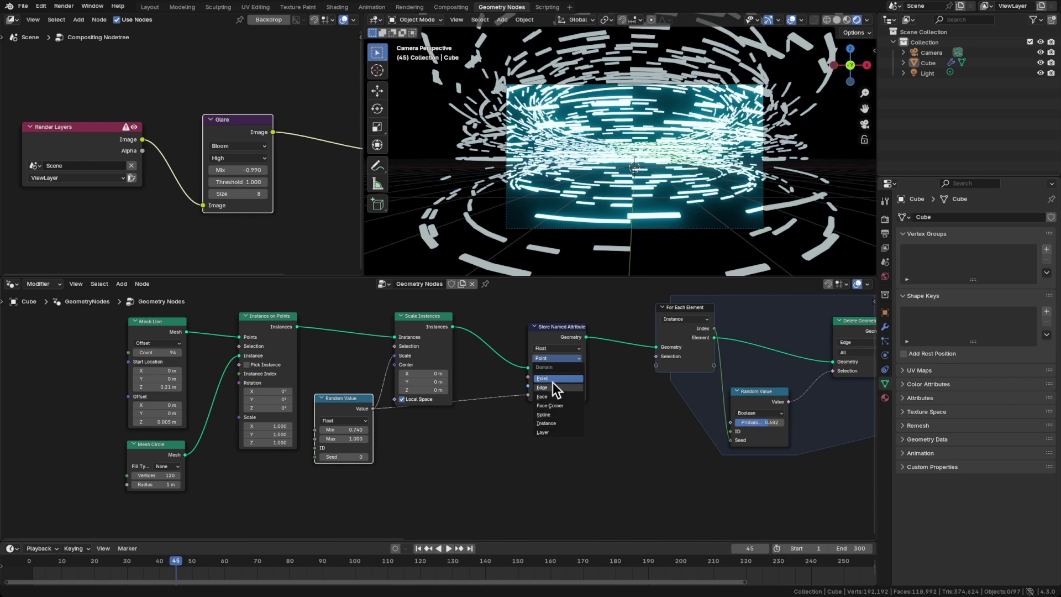
click(549, 380)
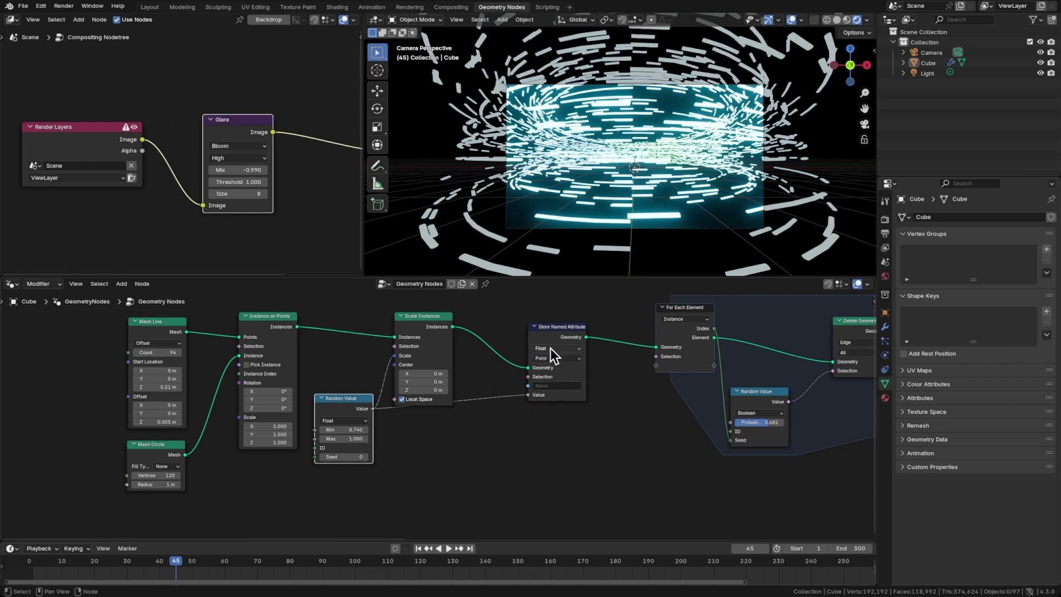
click(553, 359)
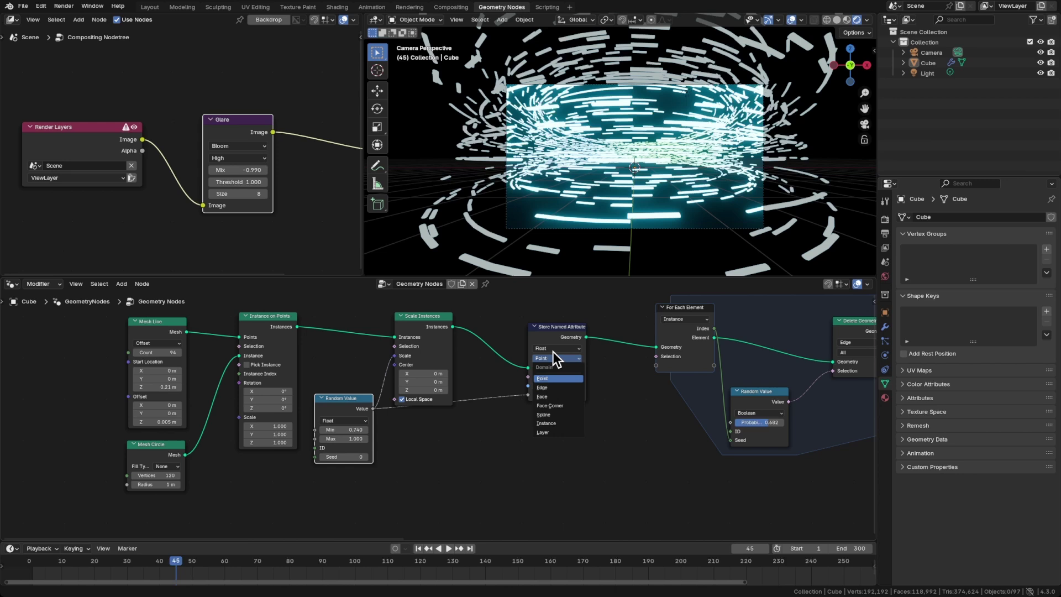
click(556, 378)
click(548, 385)
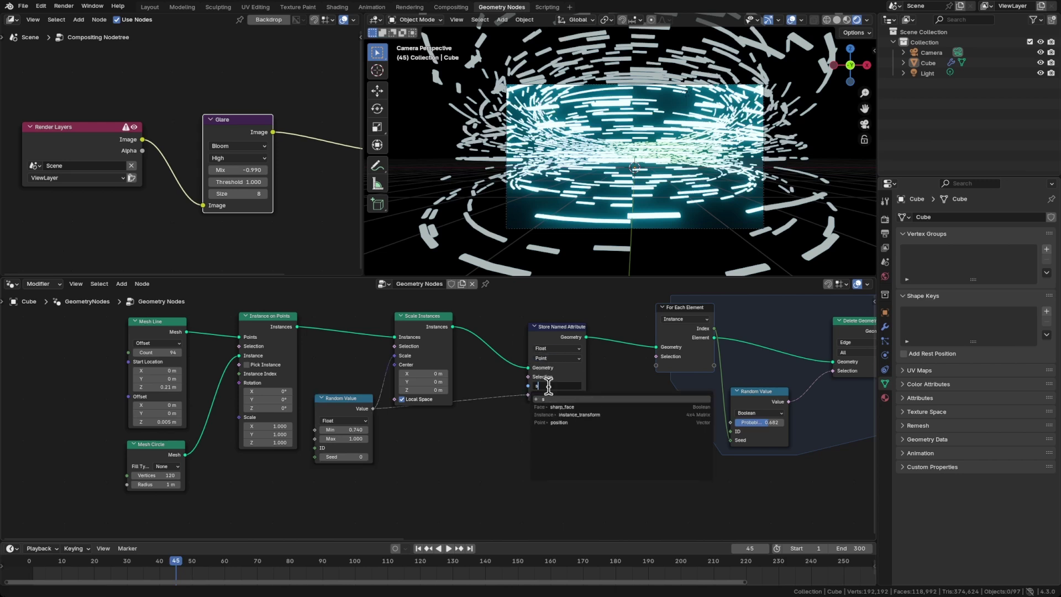
key(Return)
drag(364, 402, 369, 428)
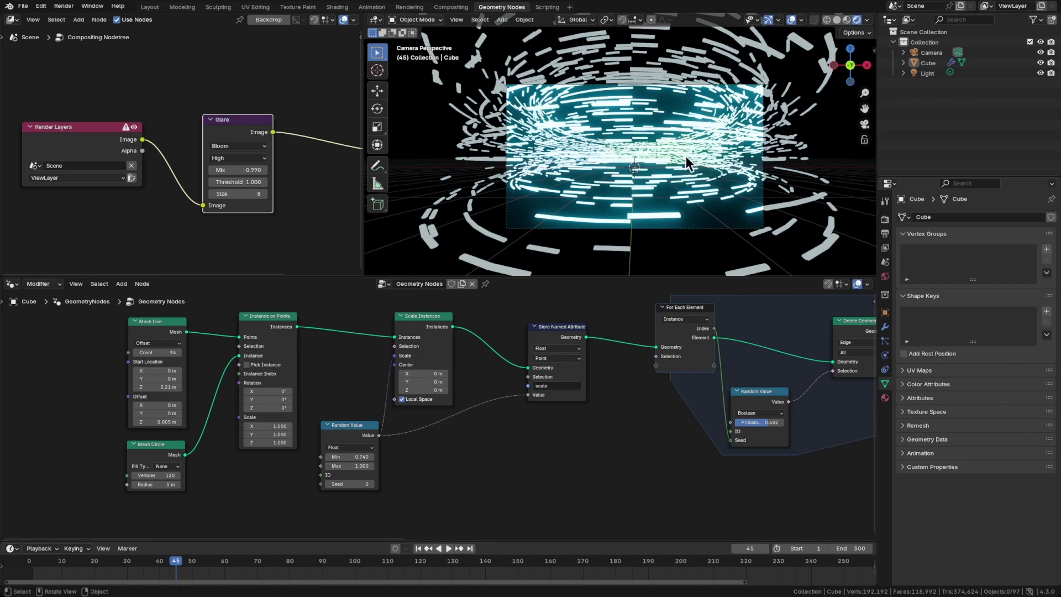
In the Shading workspace, delete the Texture Coordinate node that feeds Separate XYZ.
middle_drag(686, 155, 502, 134)
scroll(665, 167, down, 7)
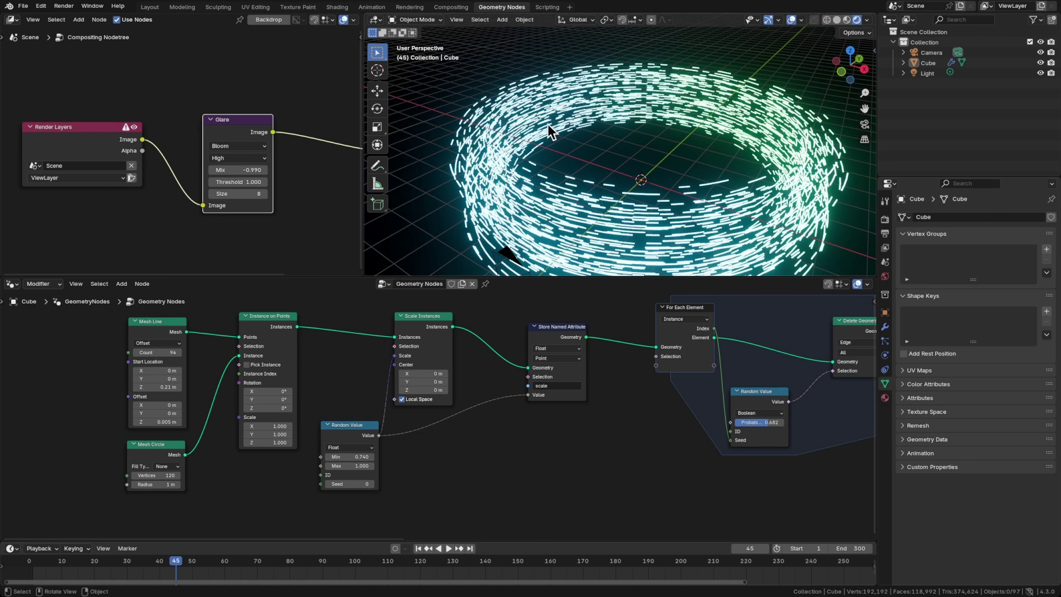
middle_drag(656, 227, 653, 212)
middle_drag(712, 401, 618, 411)
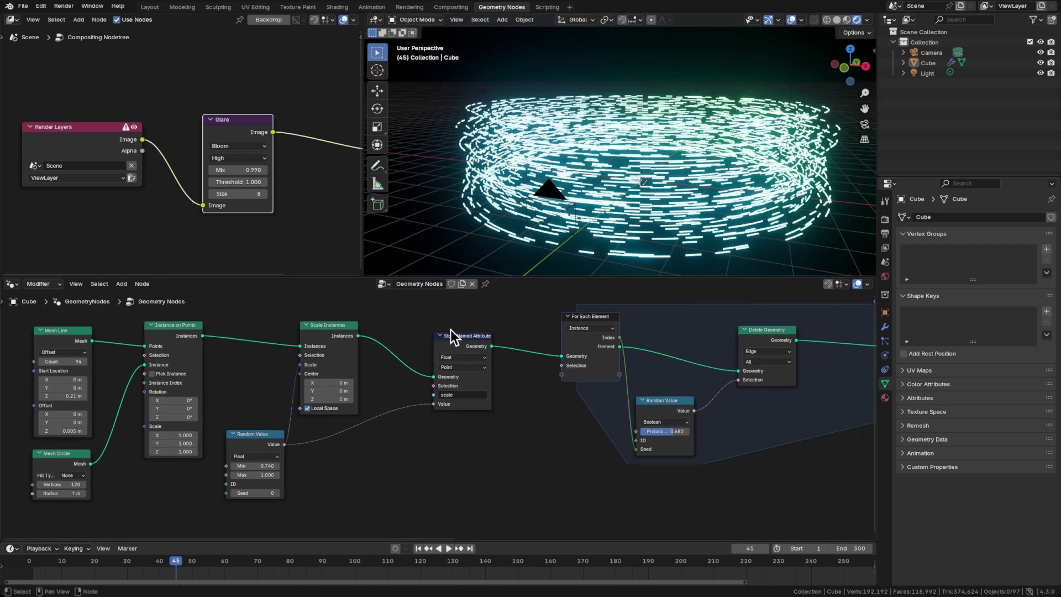
click(337, 7)
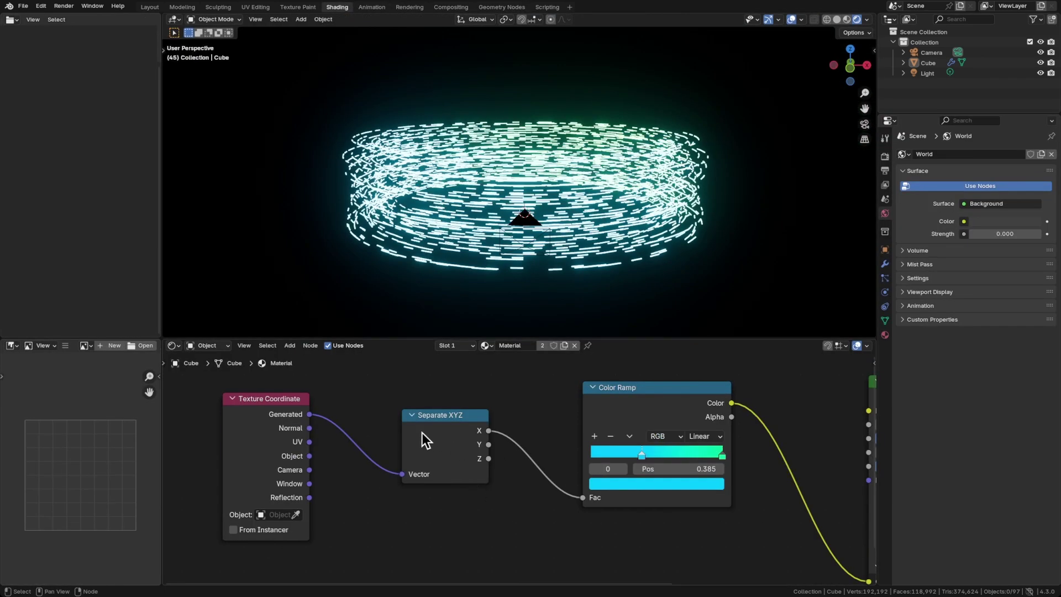
middle_drag(382, 426, 642, 395)
drag(537, 406, 404, 408)
click(532, 442)
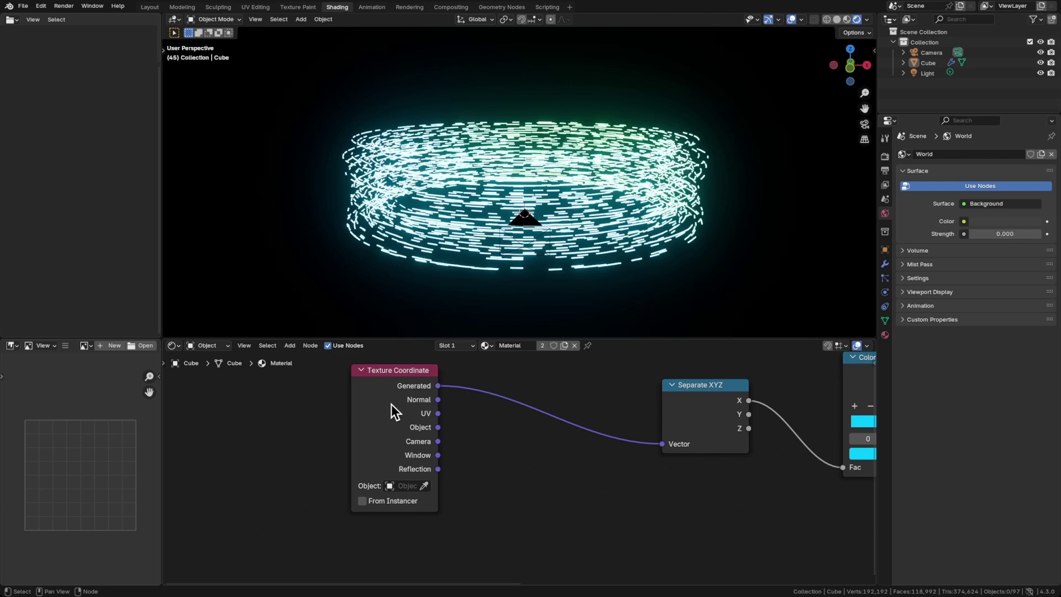
click(390, 403)
key(Delete)
Add an Attribute node reading scale and connect its Fac output to the Color Ramp's Fac, removing the Separate XYZ node.
key(shift+a)
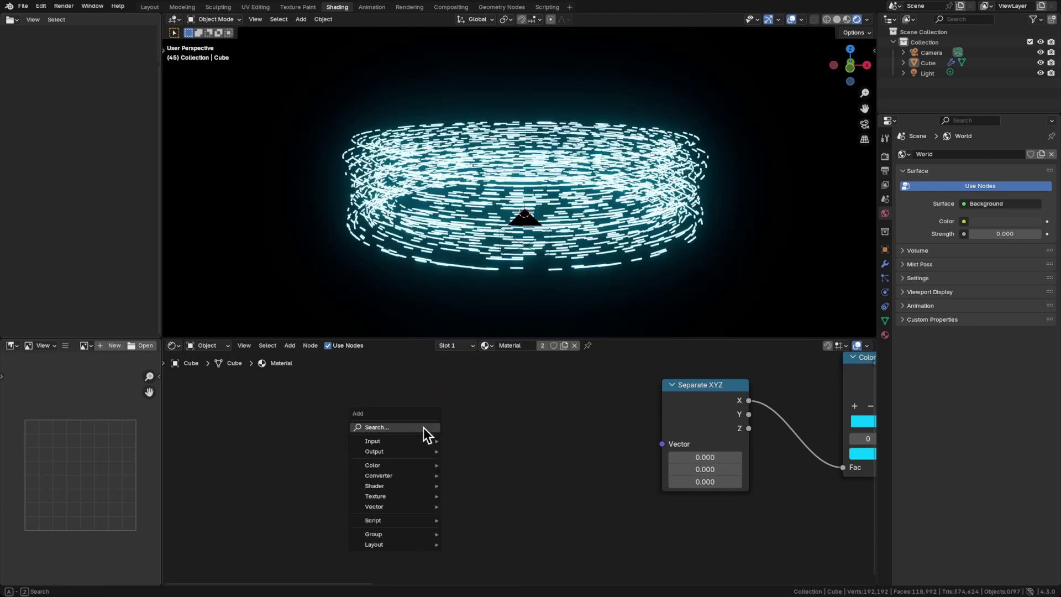
click(424, 427)
text(att)
key(Return)
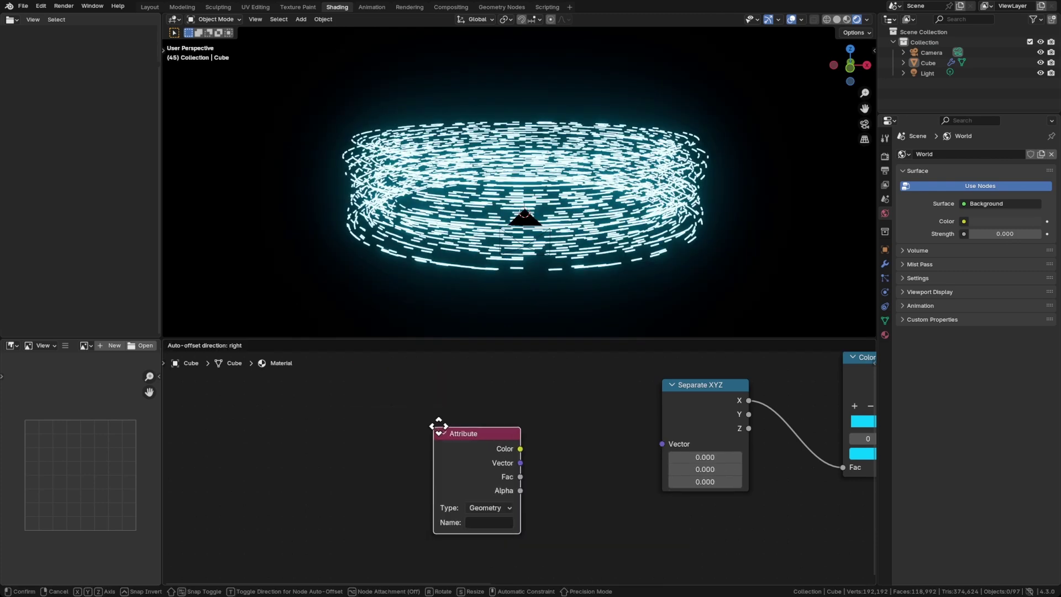
click(457, 375)
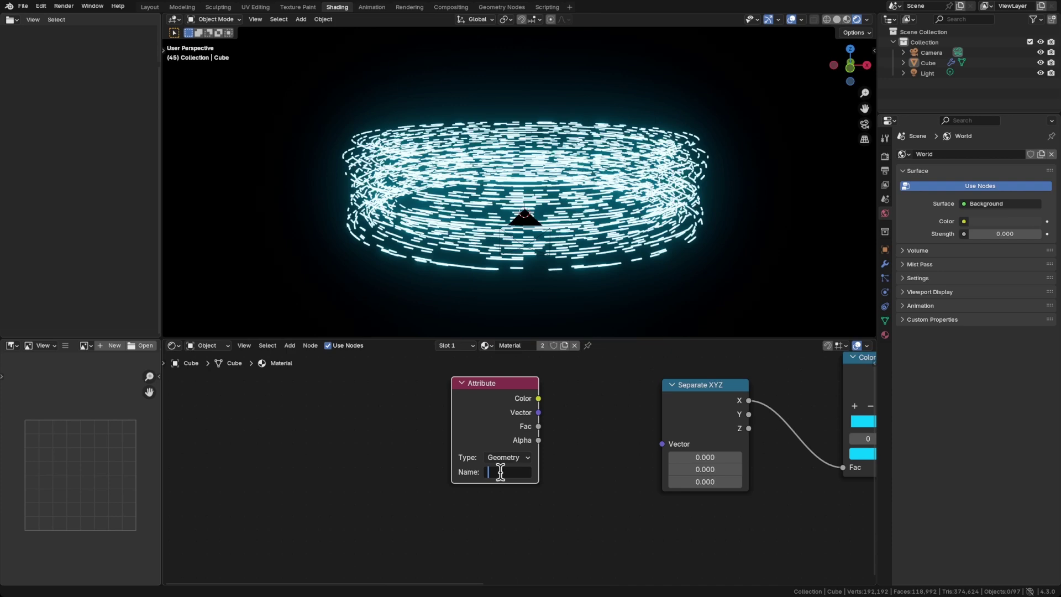
drag(539, 427, 843, 467)
click(706, 399)
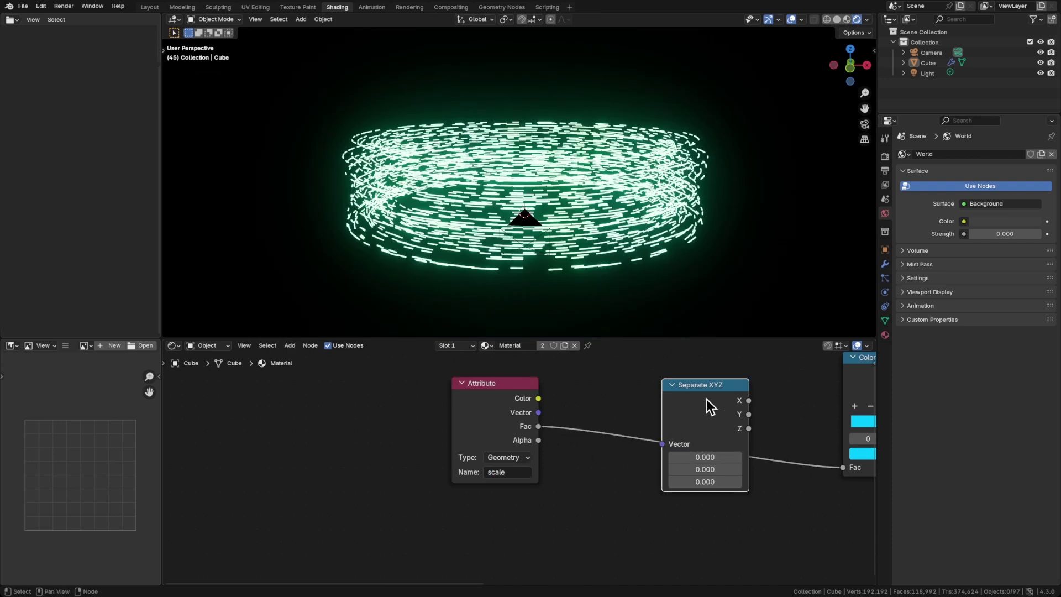
key(x)
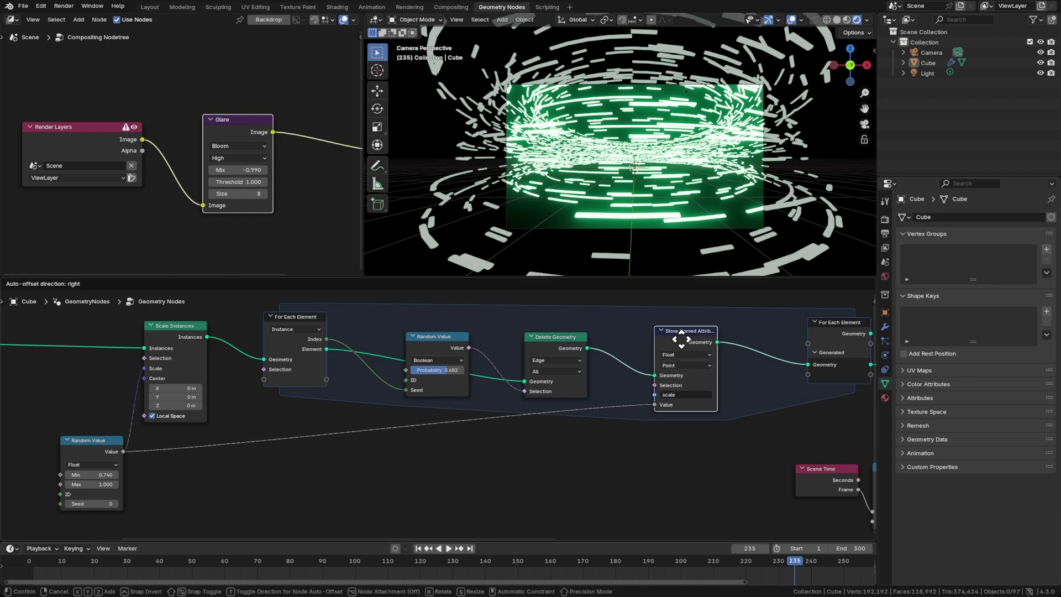
Place Store Named Attribute inside the For Each Element zone after Delete Geometry, with an Instance Scale node feeding its Value.
drag(682, 338, 683, 337)
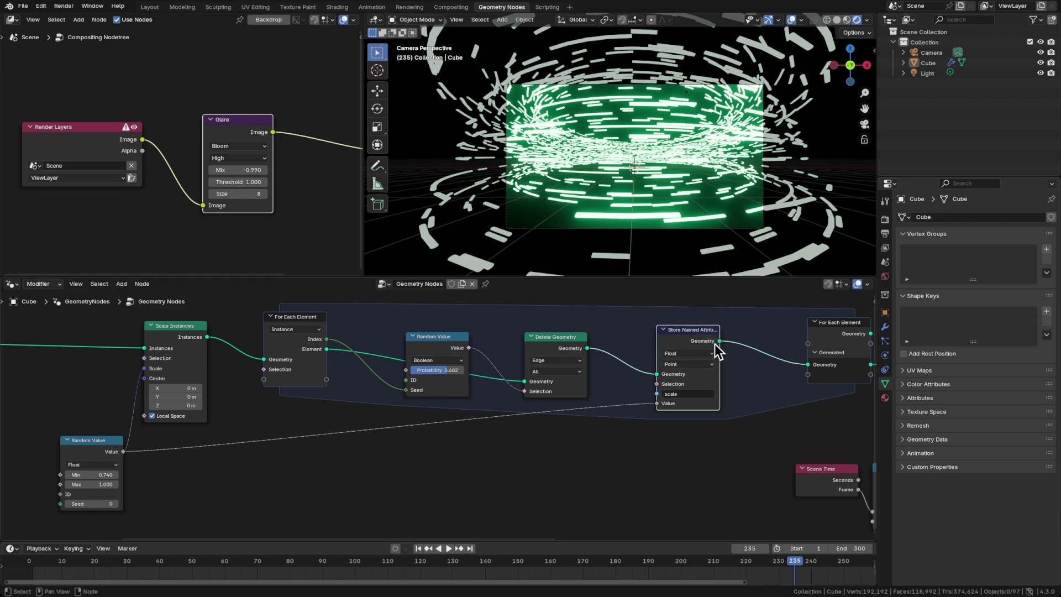
drag(89, 450, 87, 456)
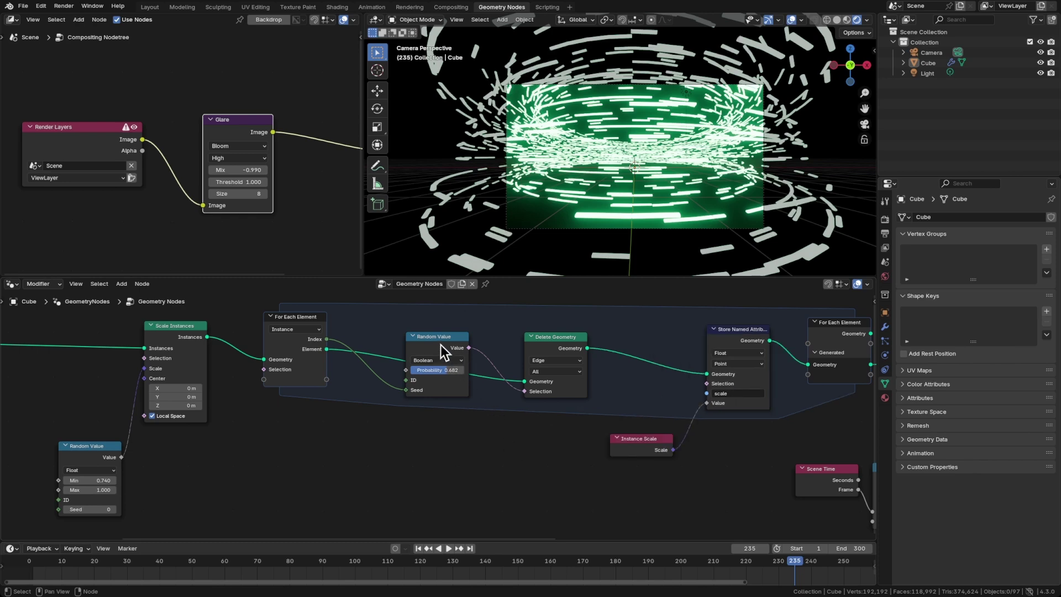
Move Scale Instances into the For Each Element zone before Delete Geometry and reconnect the float Random Value to its Scale.
drag(440, 344, 473, 434)
drag(559, 347, 640, 341)
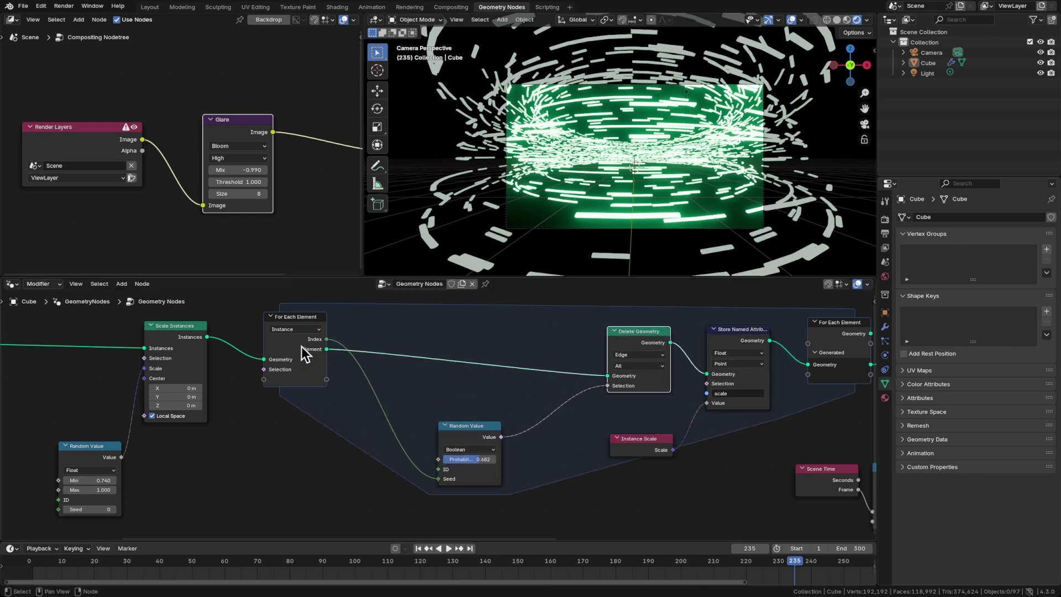
alt+drag(183, 336, 481, 330)
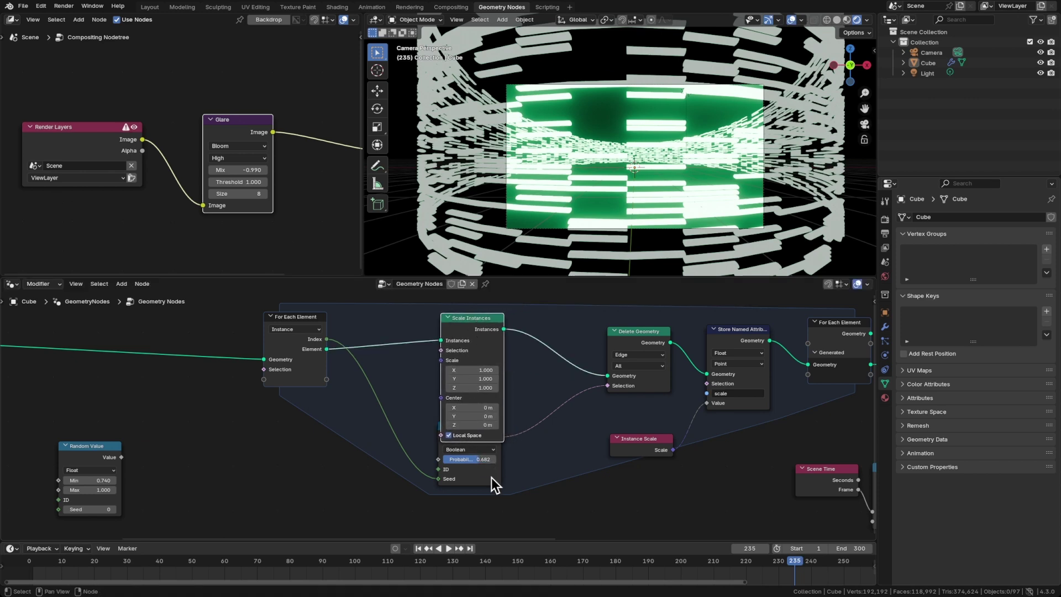
drag(476, 440, 474, 482)
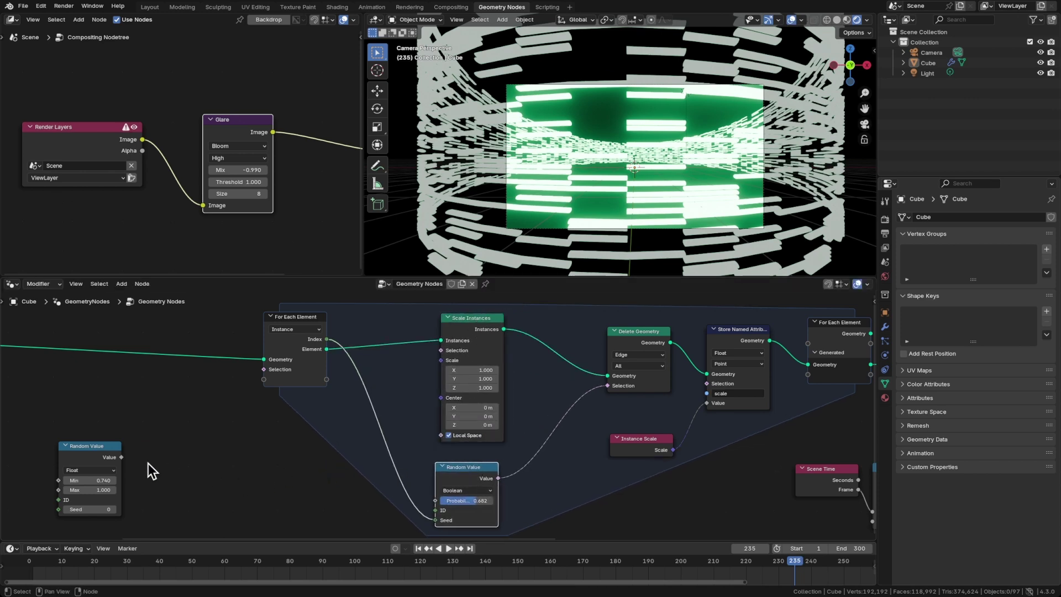
drag(119, 464, 443, 363)
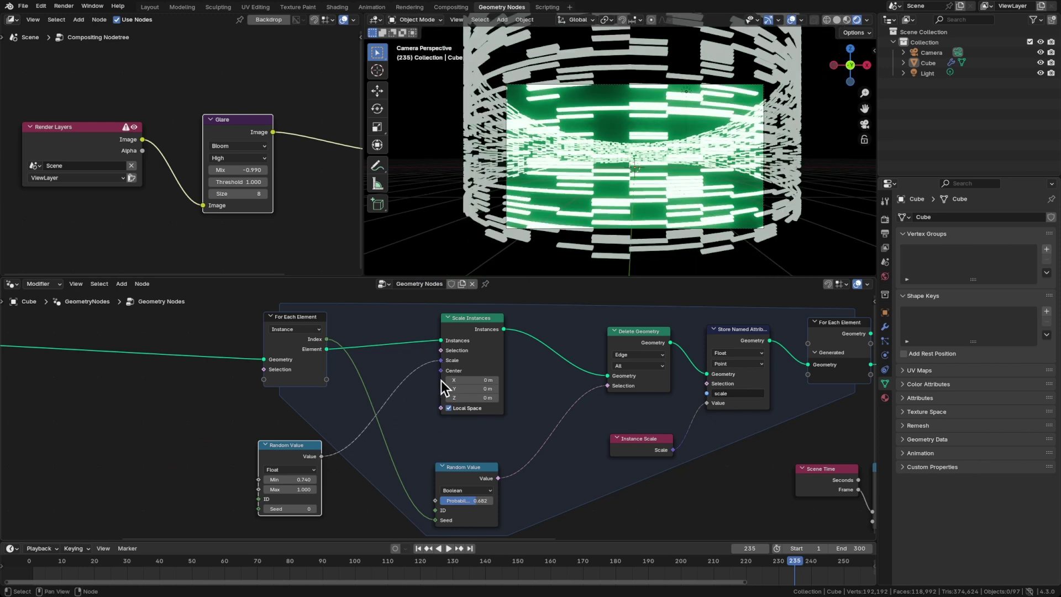
Connect the For Each Element zone's Index output to the float Random Value's Seed.
drag(293, 452, 392, 390)
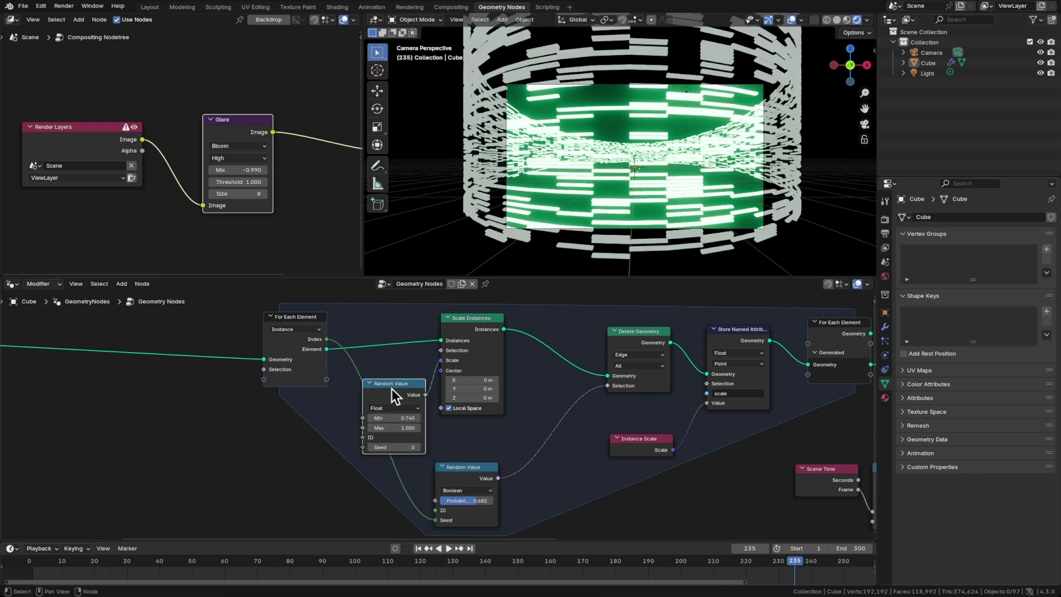
drag(327, 339, 347, 423)
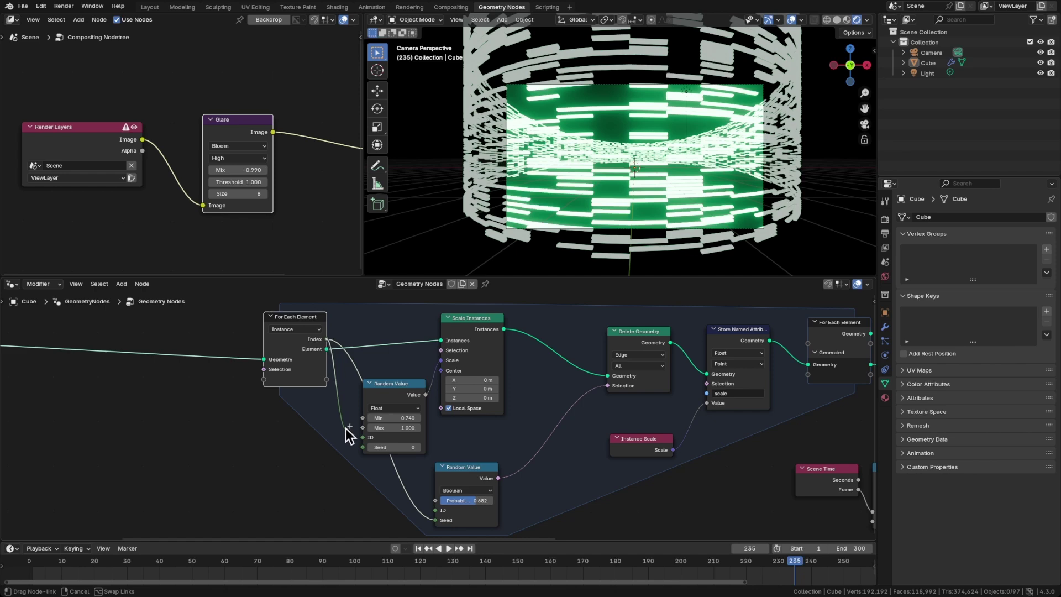
drag(347, 443, 364, 446)
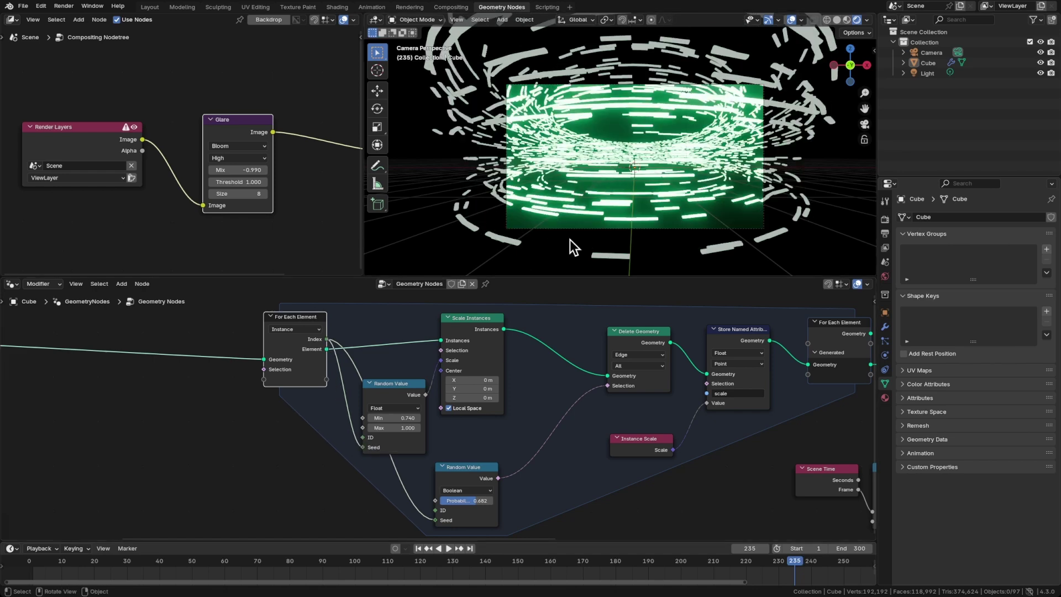
Feed Store Named Attribute's Value from the float Random Value in place of the Instance Scale node, and save the file.
drag(476, 333, 505, 337)
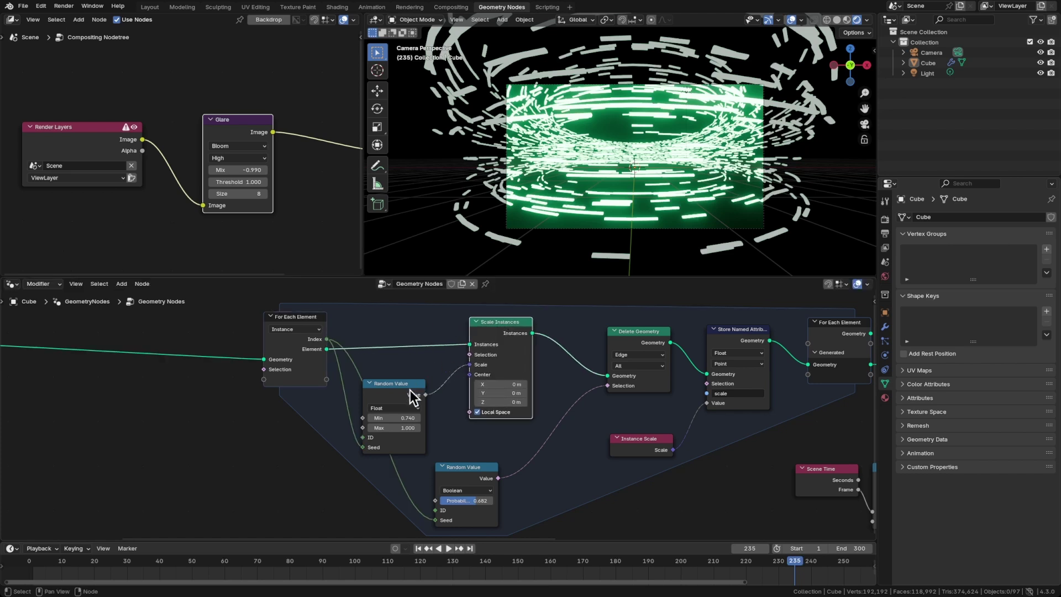
drag(412, 397, 707, 403)
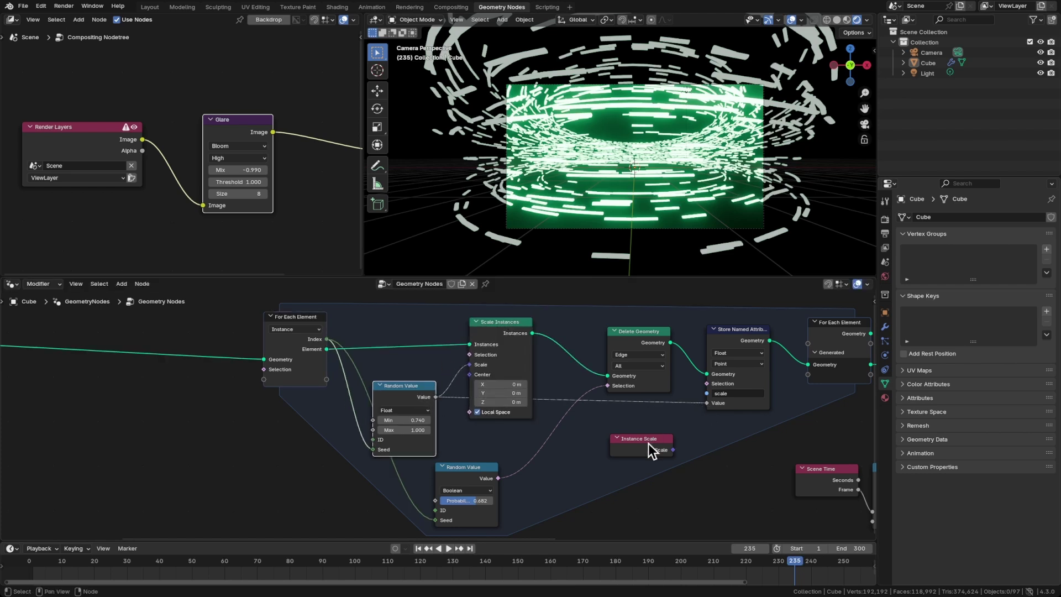
click(649, 445)
key(x)
drag(735, 338, 735, 329)
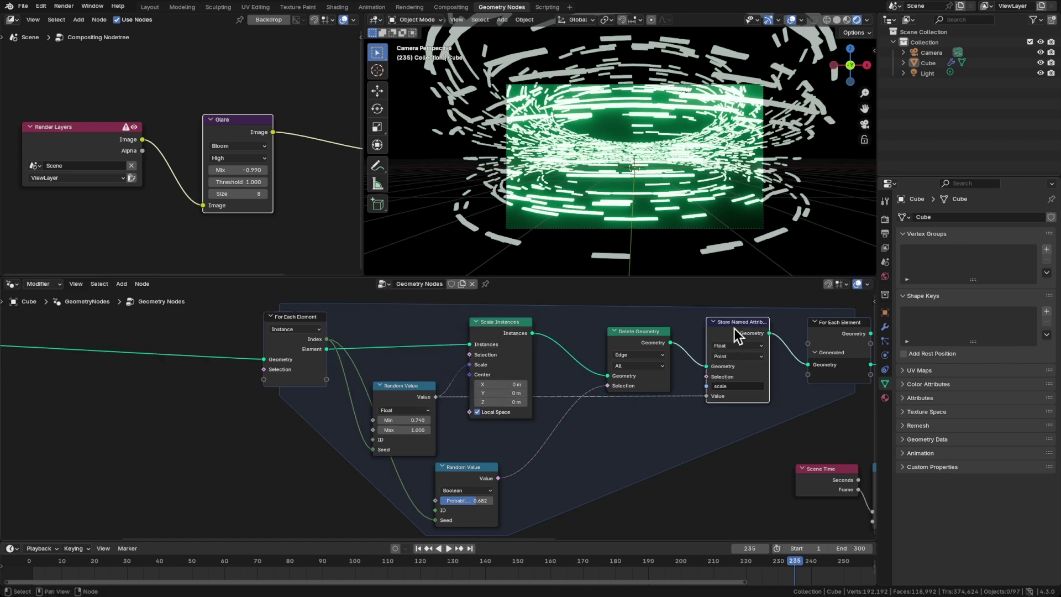
key(ctrl+s)
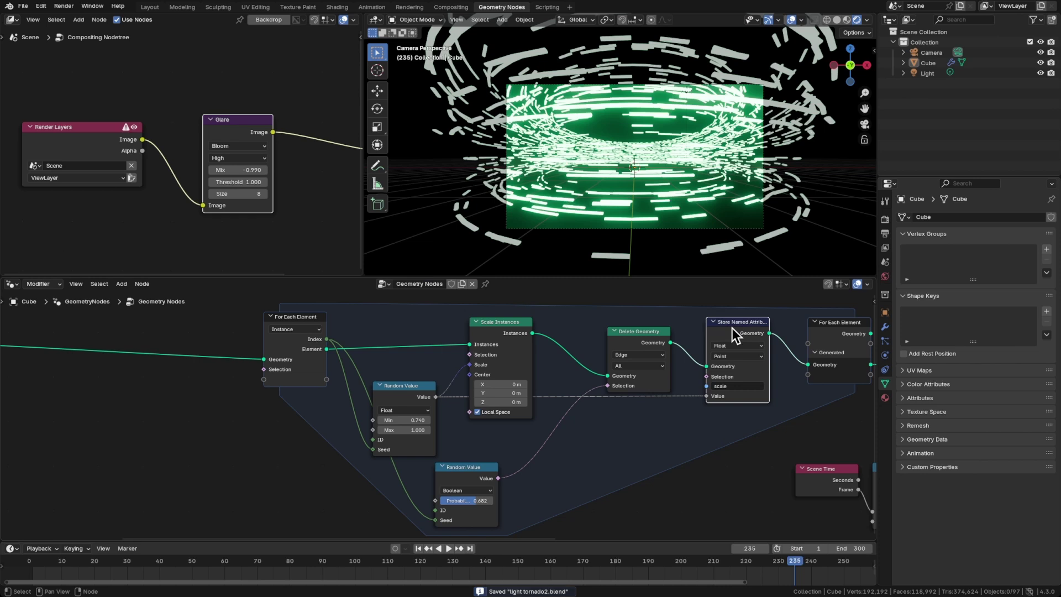
Move Store Named Attribute ahead of Scale Instances in the zone, set its domain to Instance, and save the file.
alt+drag(732, 328, 413, 323)
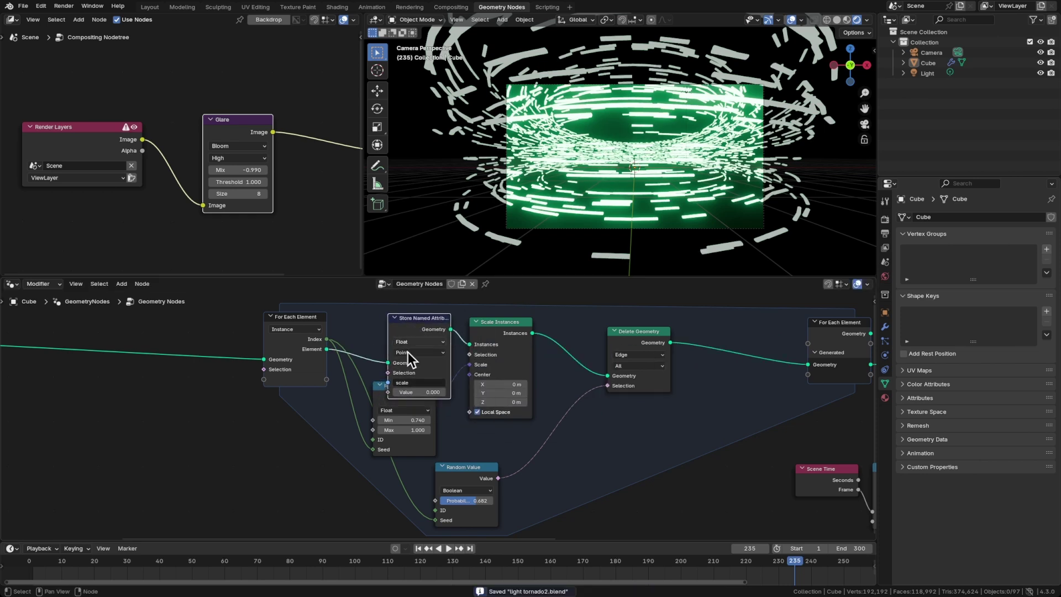
mouse_move(385, 407)
mouse_down()
mouse_move(311, 443)
mouse_move(390, 384)
mouse_move(390, 393)
mouse_up()
click(413, 352)
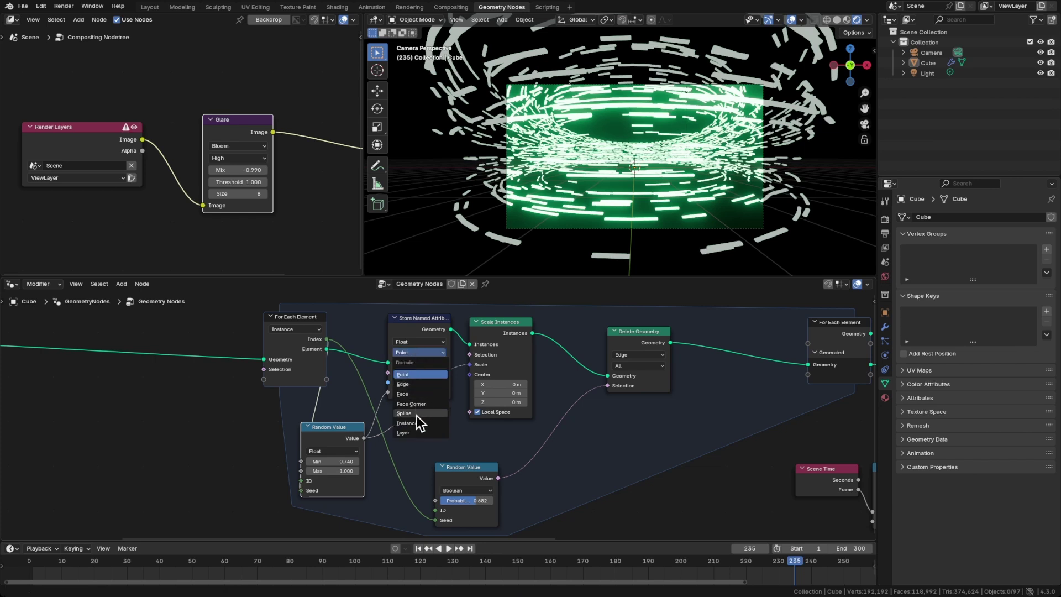
click(416, 424)
key(ctrl+s)
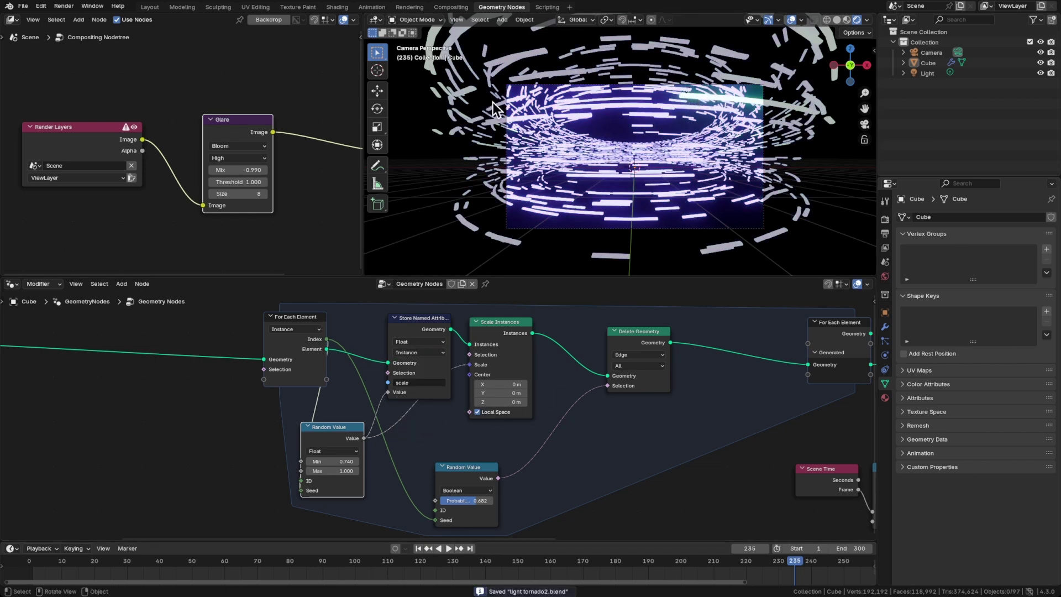
In the Shading workspace, shift the Color Ramp's purple stop to about 0.798 and view the result through the camera.
click(337, 7)
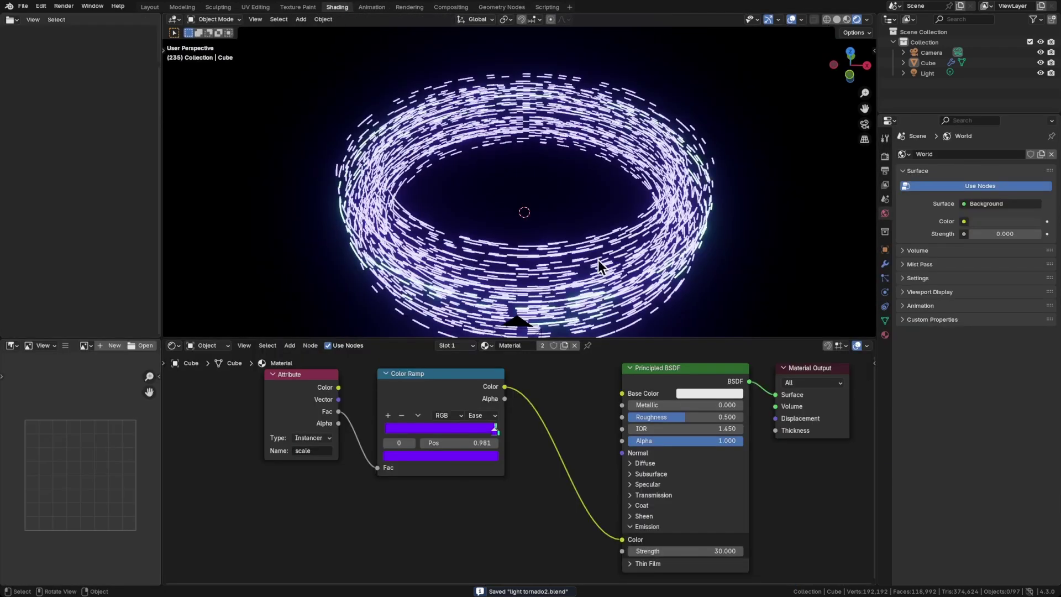
middle_drag(472, 267, 429, 225)
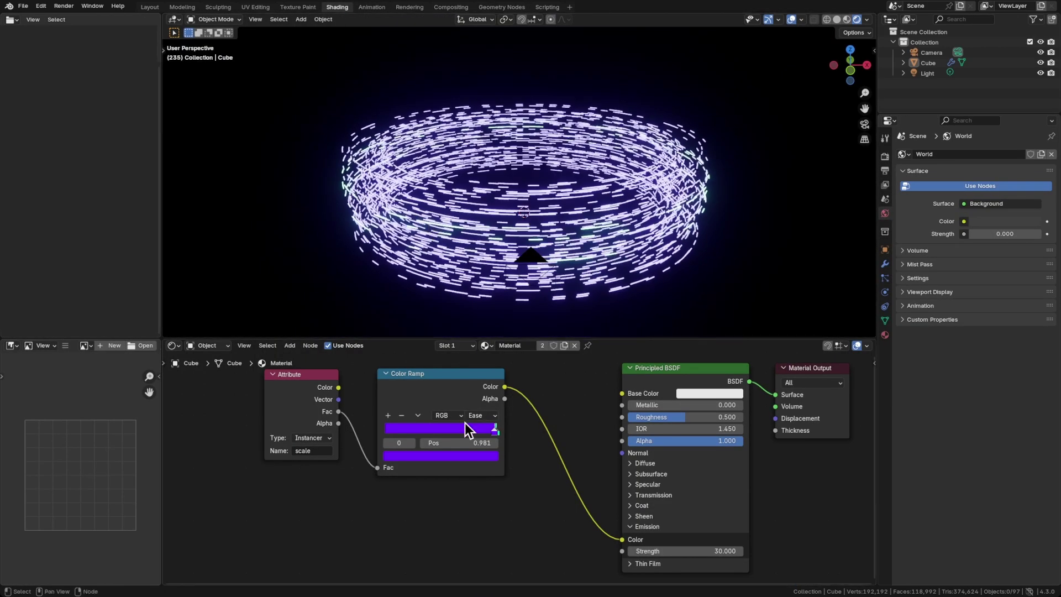
mouse_move(494, 430)
mouse_down()
mouse_move(450, 433)
mouse_move(475, 430)
mouse_up()
key(KP_0)
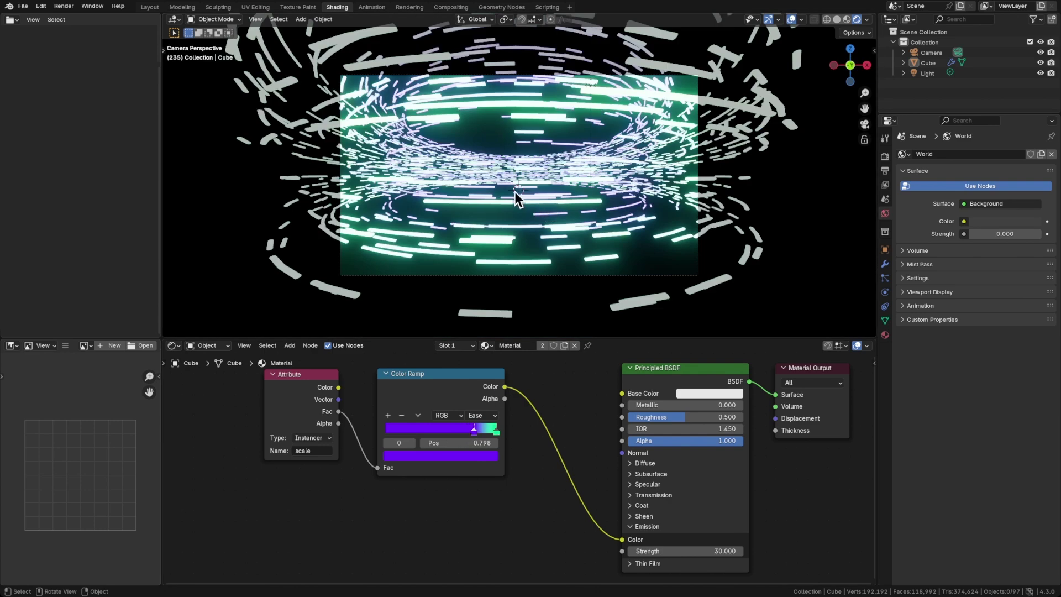
Recolor the Color Ramp's first stop magenta and its end stop blue (#0044FF).
click(473, 455)
mouse_move(458, 360)
mouse_down()
mouse_move(442, 368)
mouse_move(464, 356)
mouse_up()
click(495, 429)
click(470, 456)
mouse_move(450, 301)
mouse_down()
mouse_move(444, 287)
mouse_move(397, 301)
mouse_move(466, 304)
mouse_move(460, 294)
mouse_up()
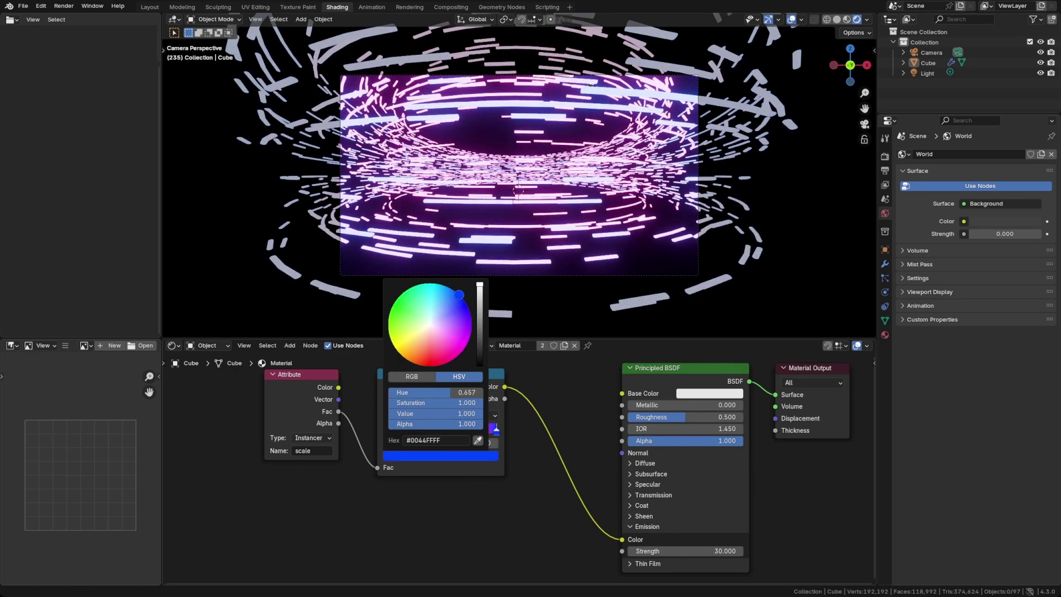
Try other interpolation modes on the Color Ramp, including Linear, and return it to Ease.
click(479, 415)
click(483, 455)
click(480, 415)
click(488, 463)
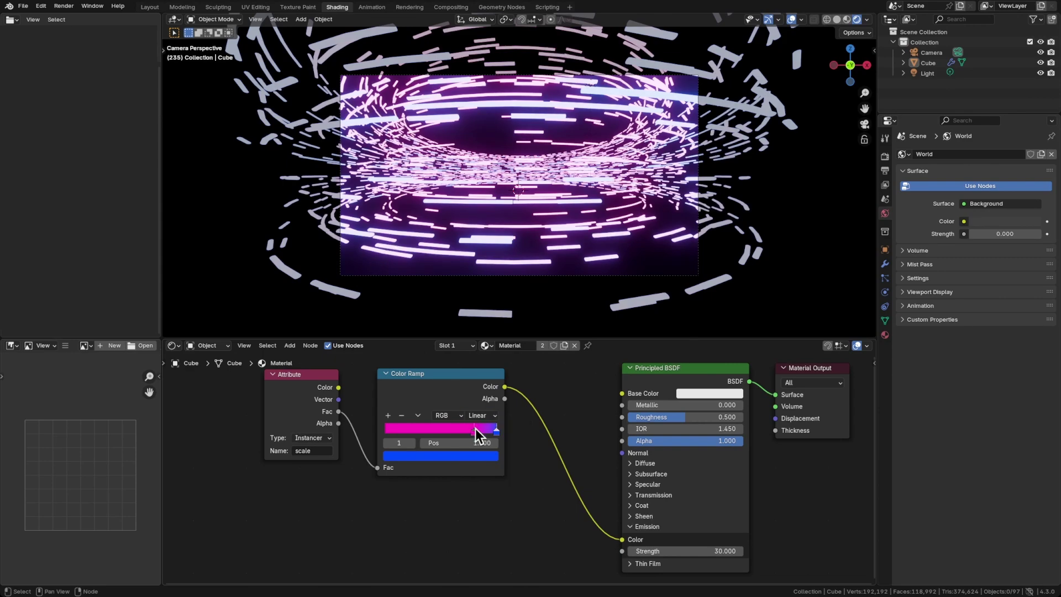
click(479, 415)
click(478, 441)
Play the recolored animation briefly and save the file.
key(space)
key(space)
key(ctrl+s)
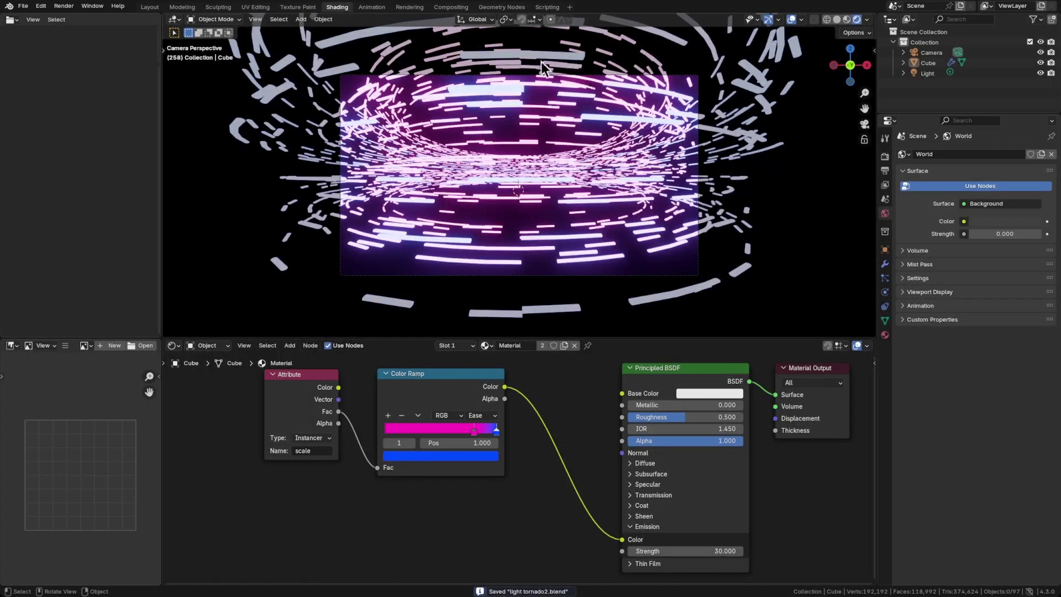
In the Geometry Nodes workspace, set the Curve Circle's radius to 0.001 m.
click(508, 8)
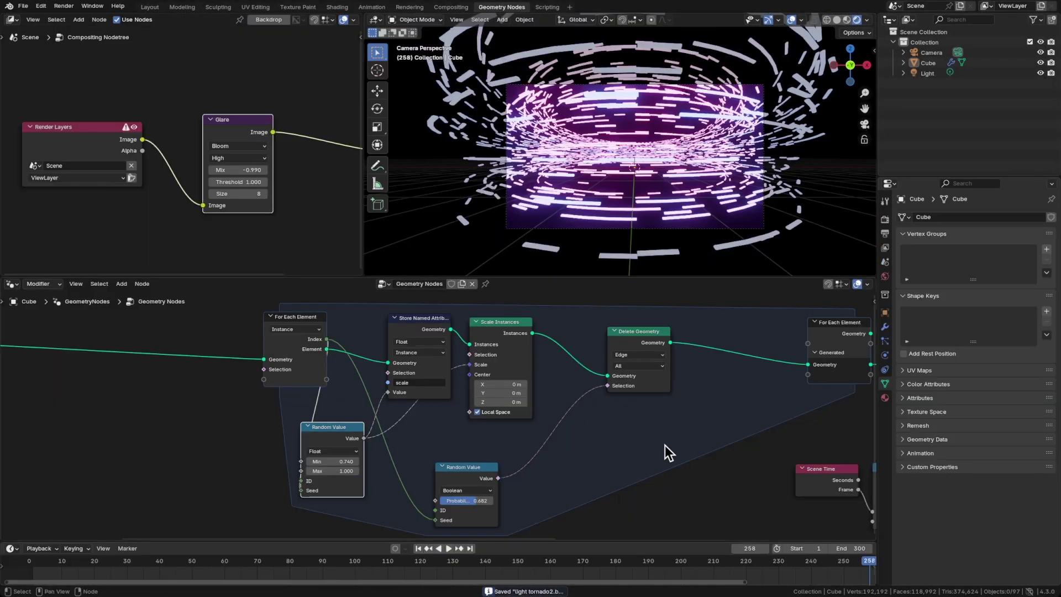
middle_drag(665, 446, 442, 431)
middle_drag(638, 435, 459, 433)
scroll(618, 406, up, 3)
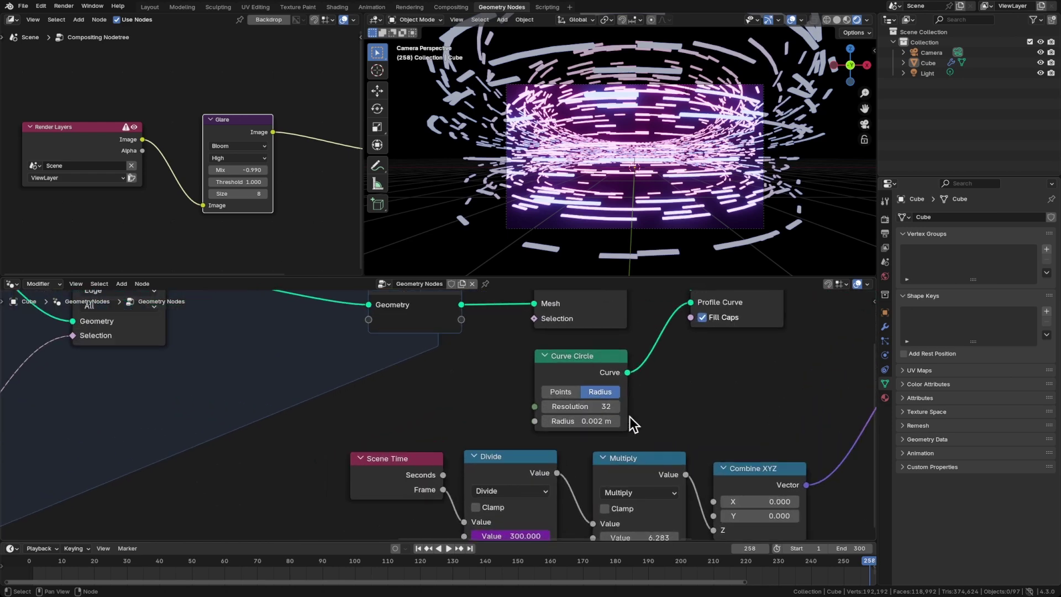
middle_drag(521, 445, 658, 448)
click(727, 422)
key(BackSpace)
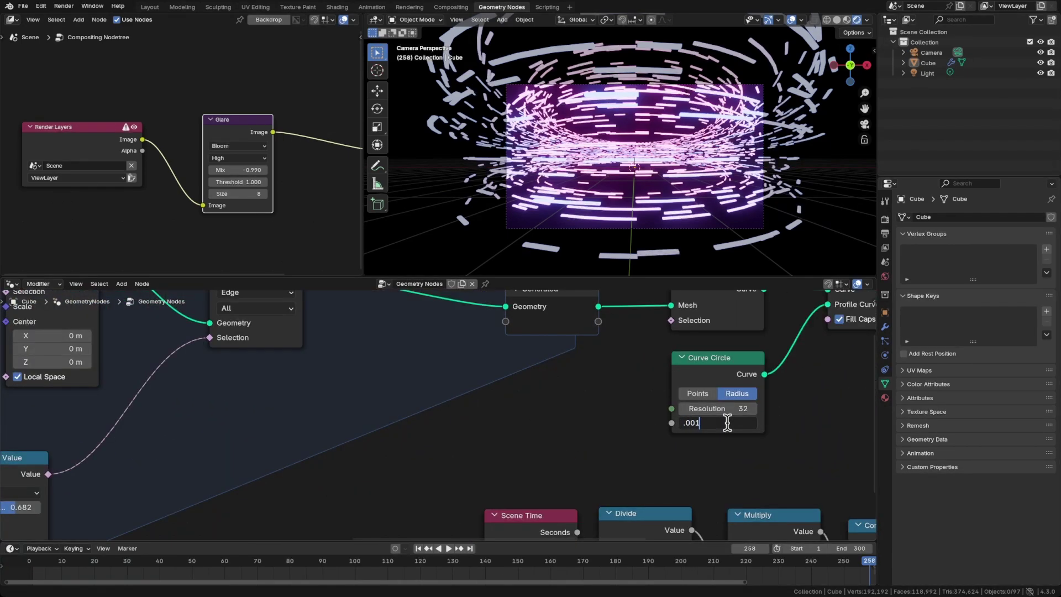
text(.001)
key(Return)
Preview the animation with the thinner ring profile and save the file.
key(space)
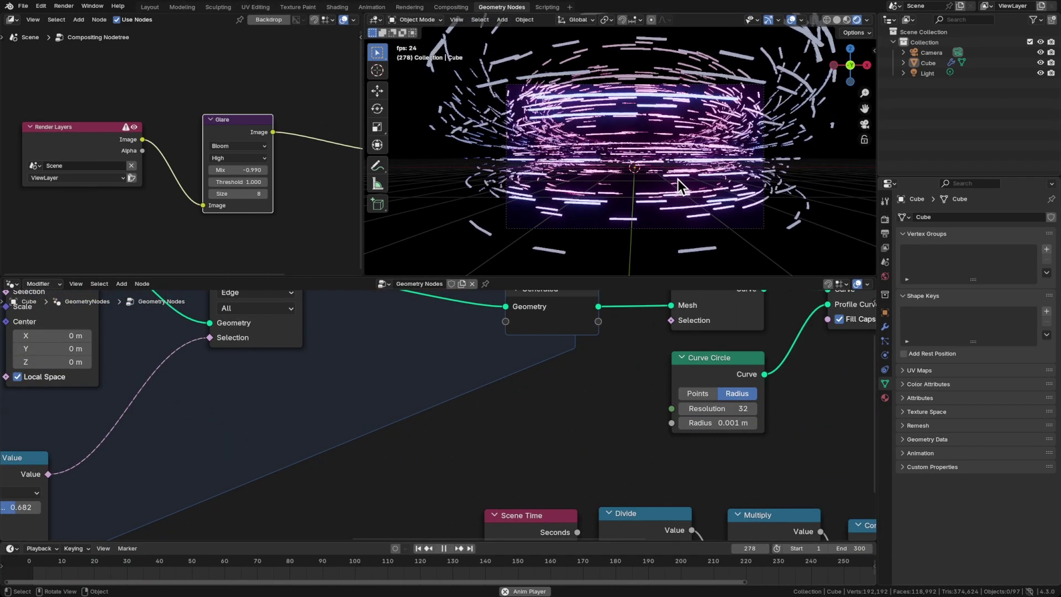
key(space)
key(ctrl+s)
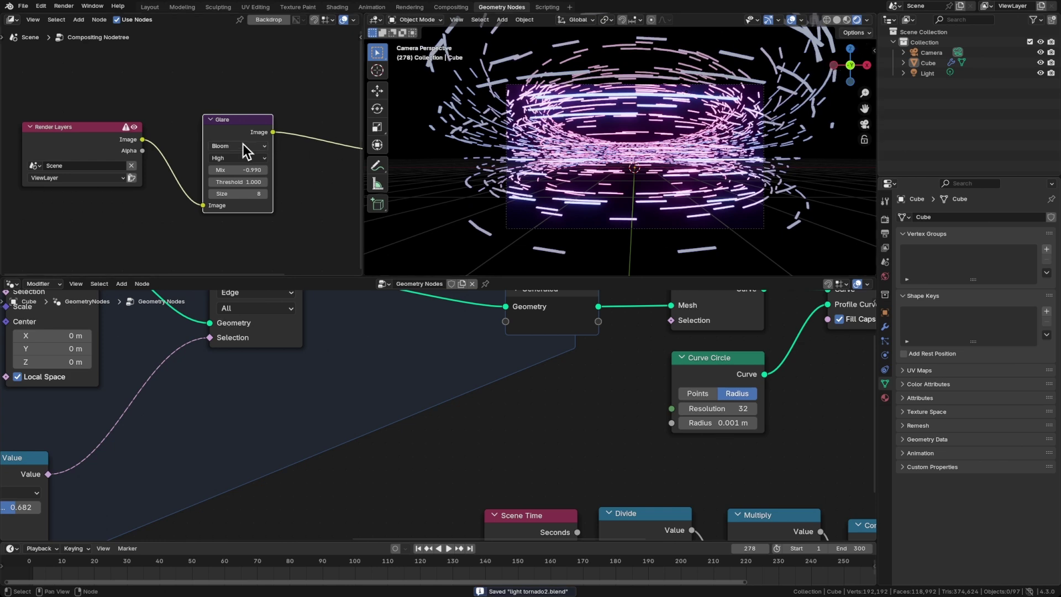
Set the Glare node's Mix to -0.910, preview the animation, and save the file.
drag(230, 170, 247, 169)
key(space)
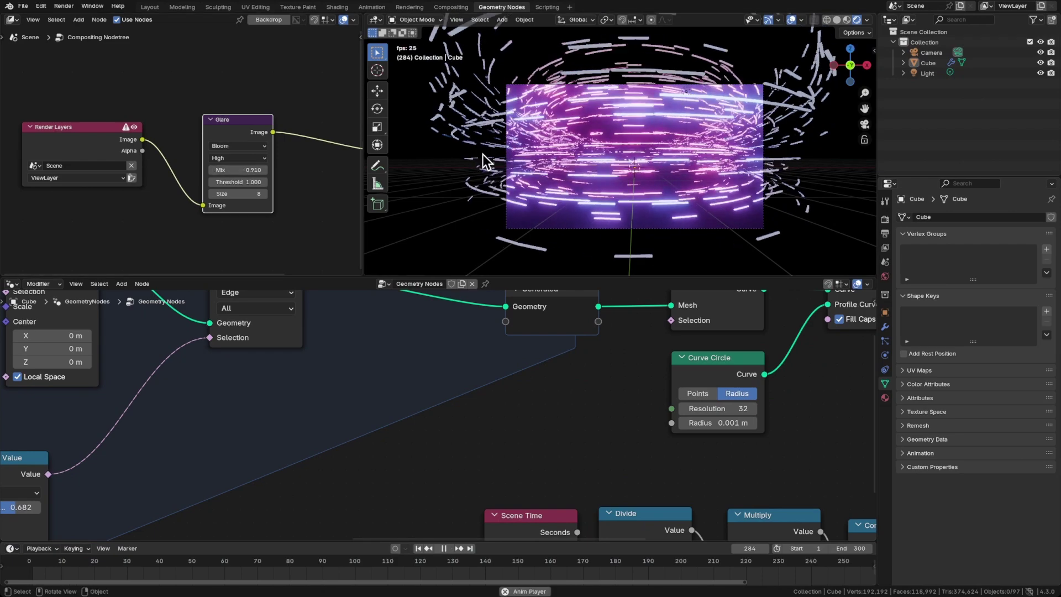
key(space)
key(ctrl+s)
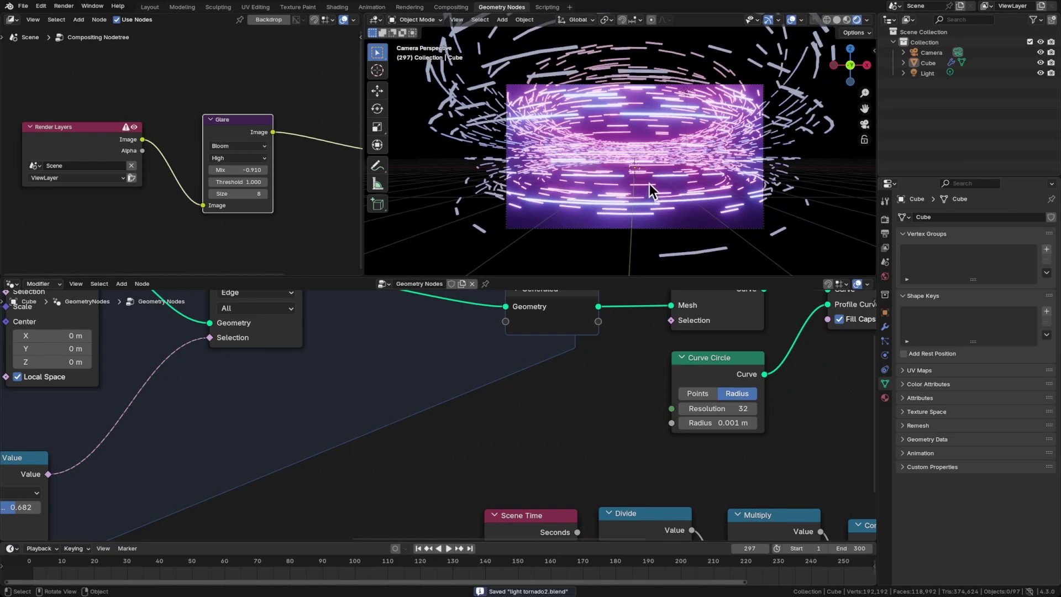
Play the animation, examine the rings from above and through the camera, and save the file.
key(space)
middle_drag(649, 184, 553, 181)
scroll(576, 183, up, 6)
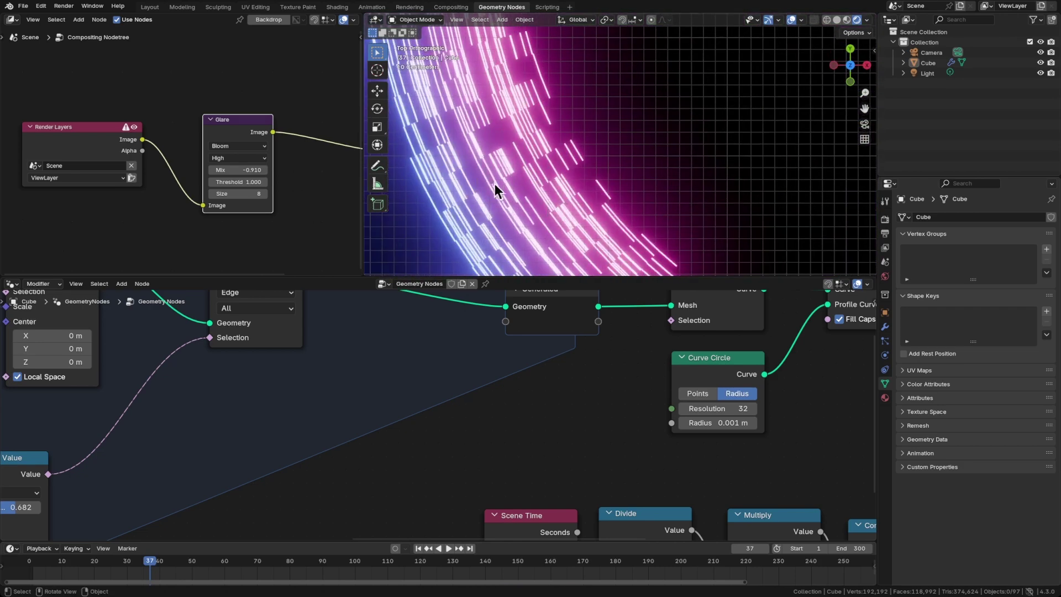
middle_drag(531, 198, 542, 167)
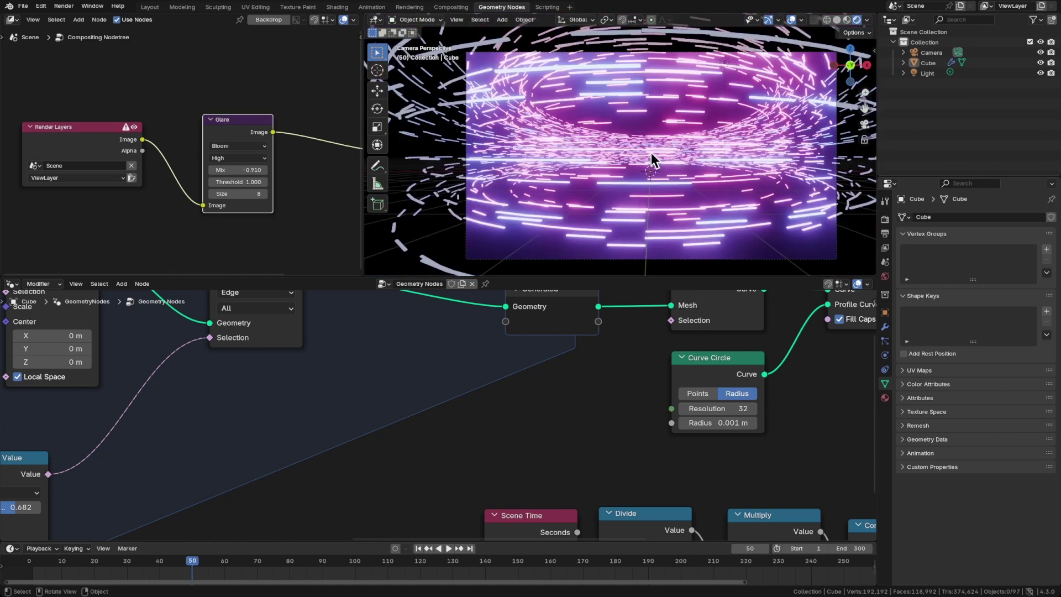
key(ctrl+s)
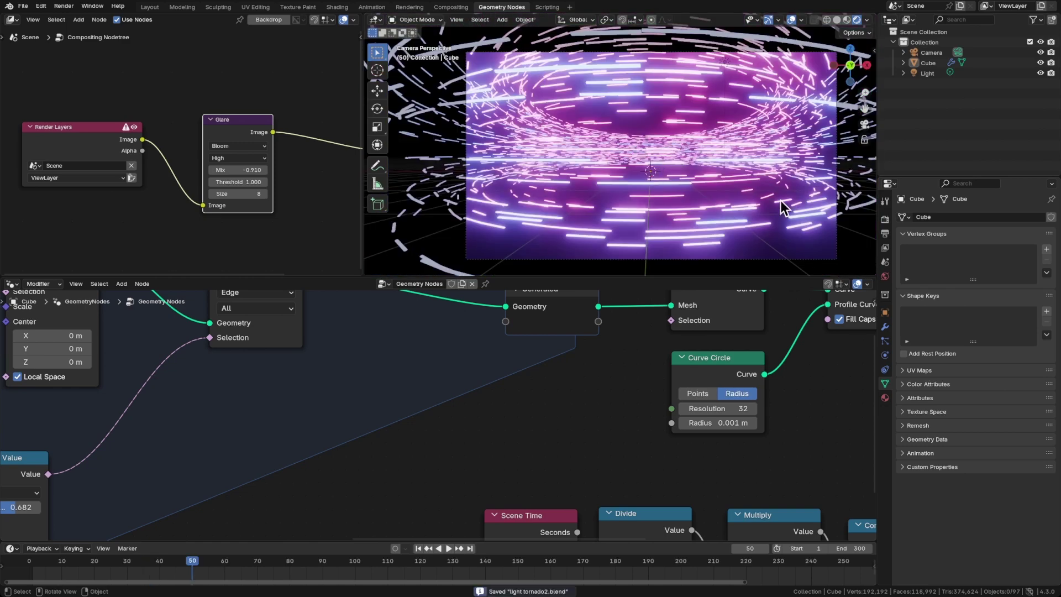
Assign a Principled Volume shader to the world's volume.
click(885, 277)
click(918, 314)
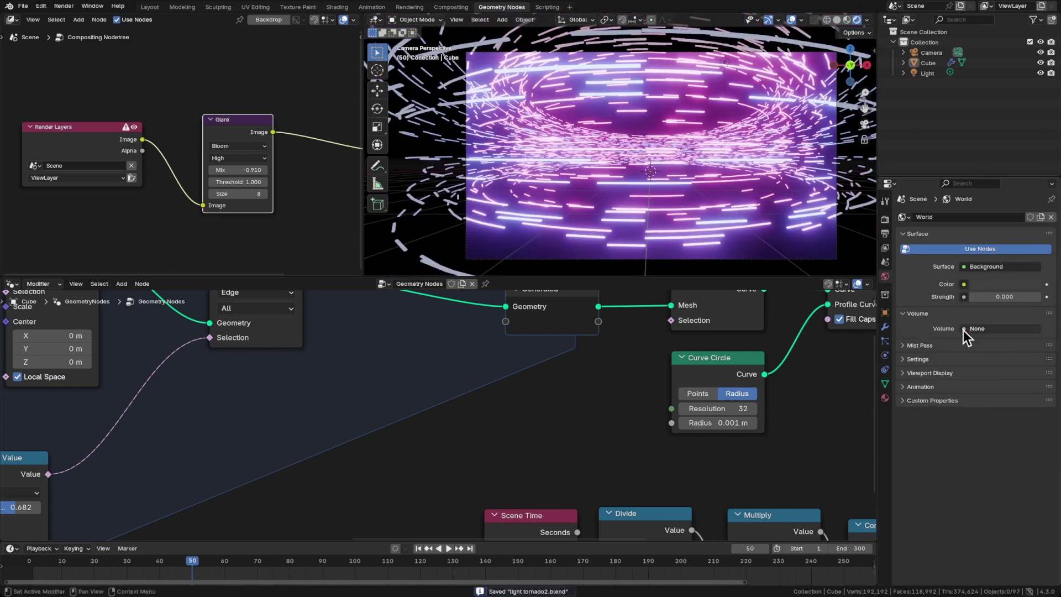
click(989, 328)
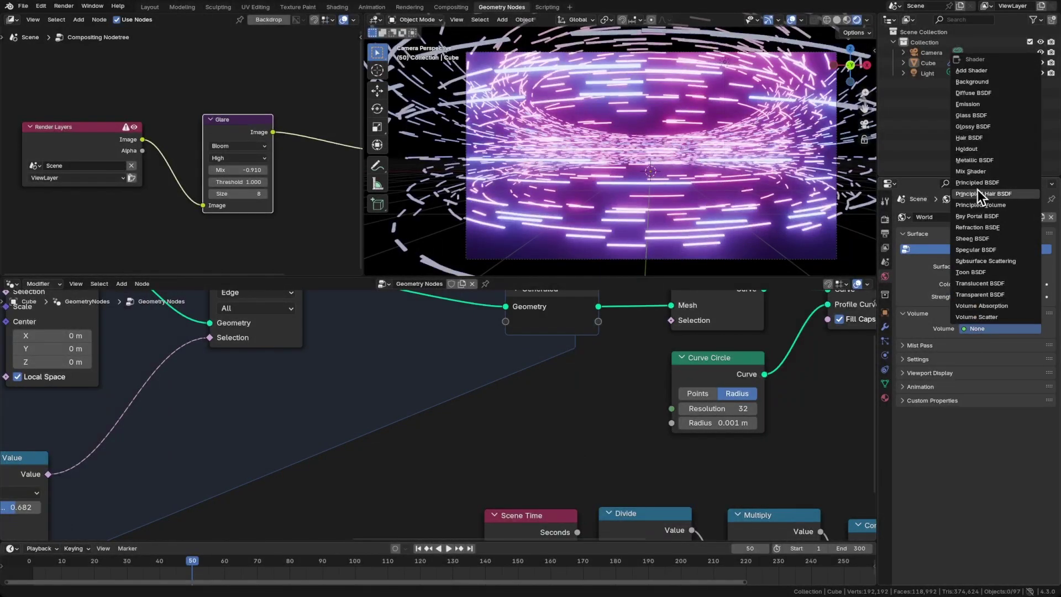
click(977, 204)
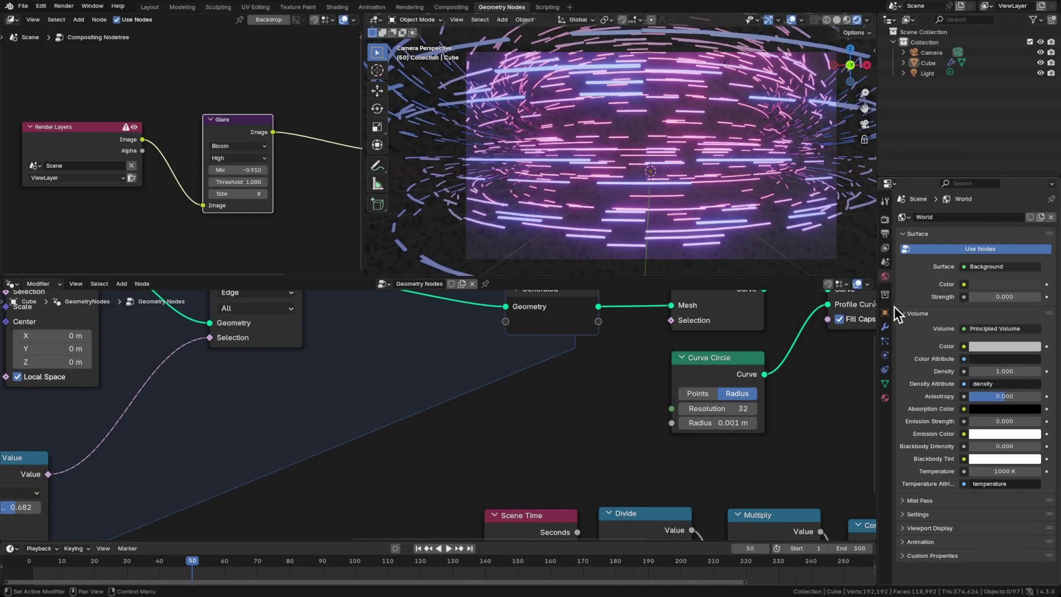
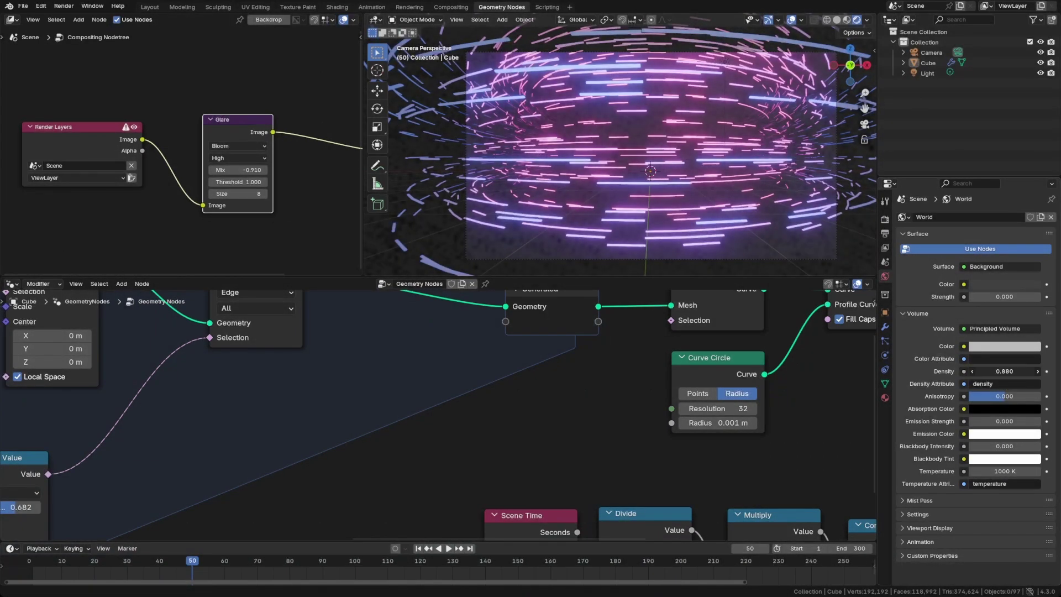
Set the world's Principled Volume density to 0.610 and preview the animation.
mouse_move(1004, 371)
mouse_down()
mouse_move(1056, 371)
mouse_move(967, 372)
mouse_move(996, 371)
mouse_up()
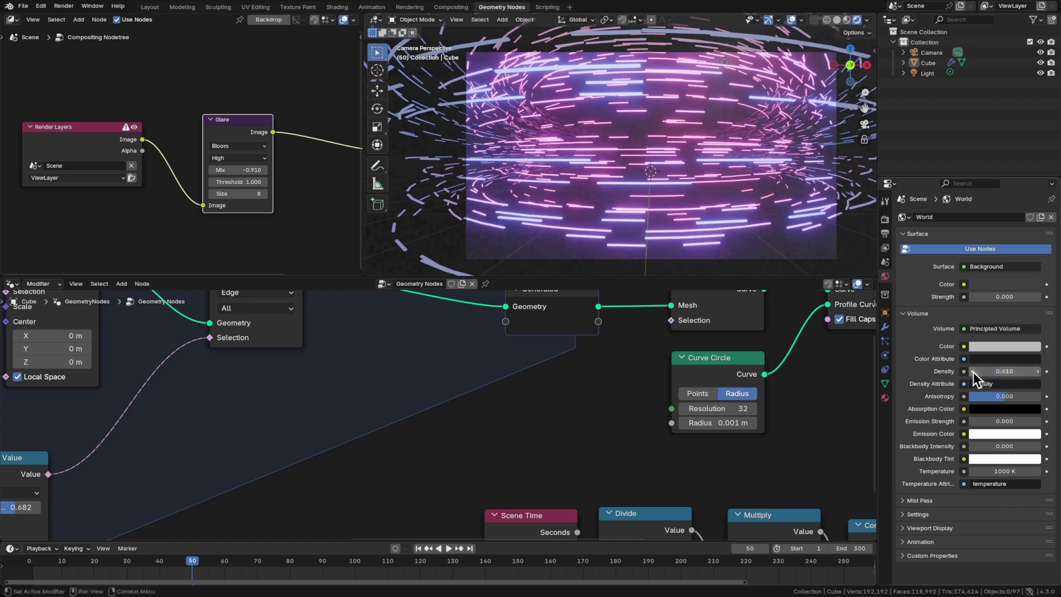
key(space)
scroll(769, 427, down, 4)
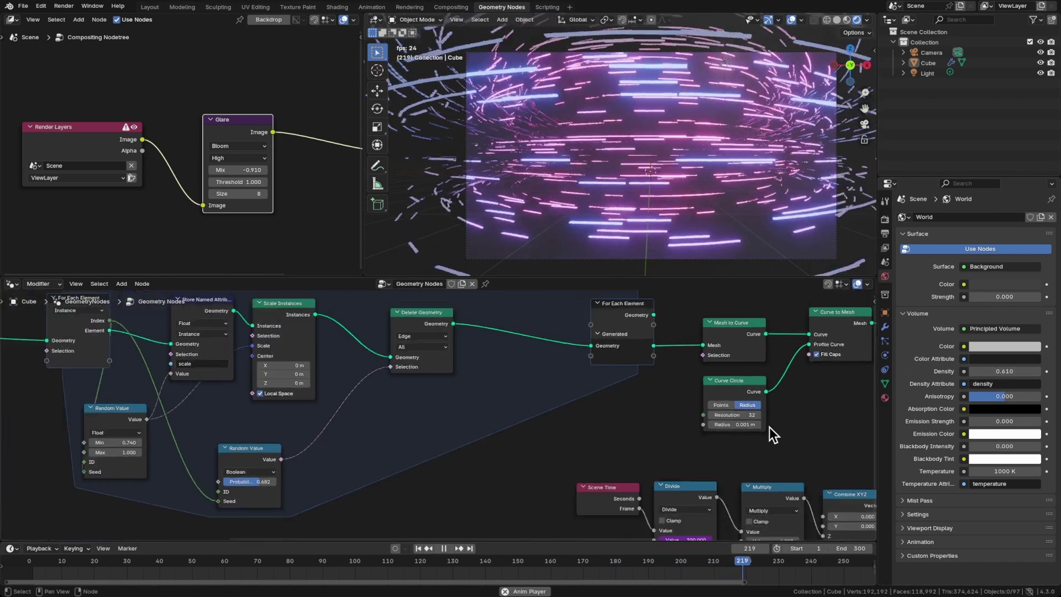
middle_drag(770, 427, 731, 417)
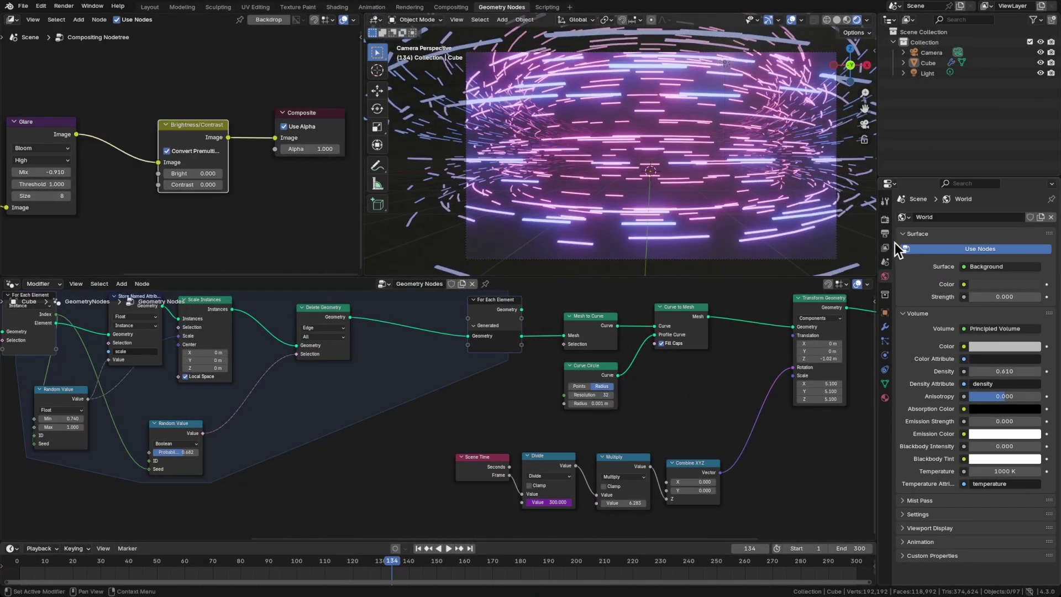
Compare color management looks such as Punchy and Very High Contrast, settle on Medium High Contrast, and save the file.
click(885, 219)
click(937, 509)
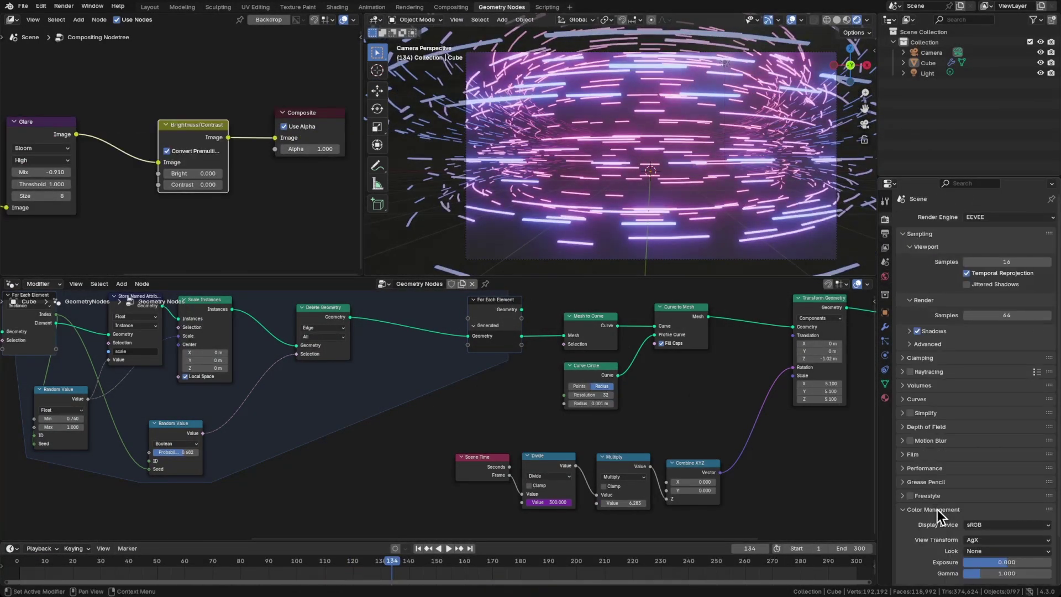
scroll(942, 513, down, 2)
click(989, 497)
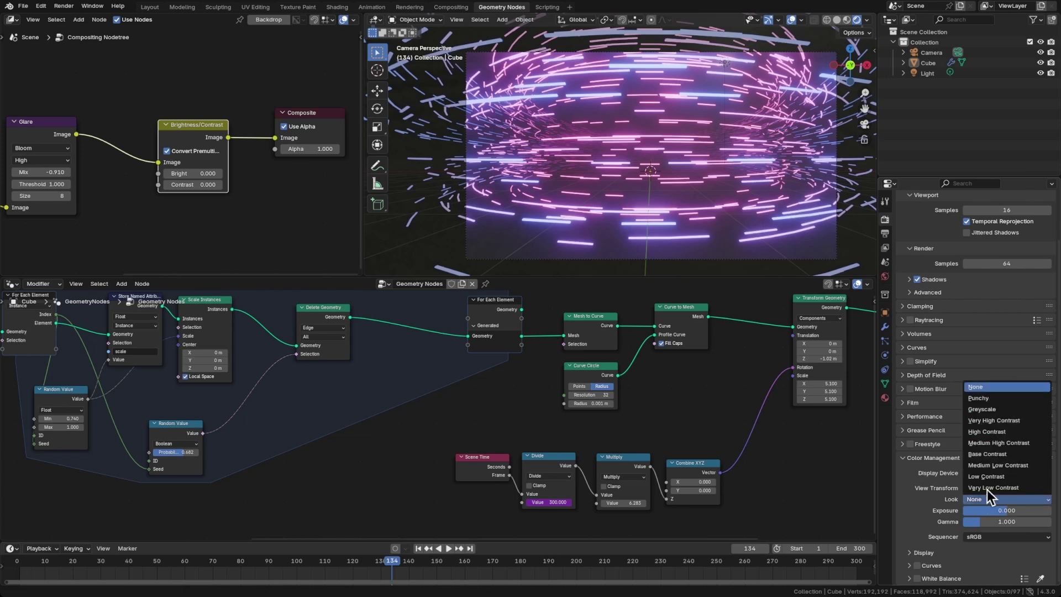
click(987, 397)
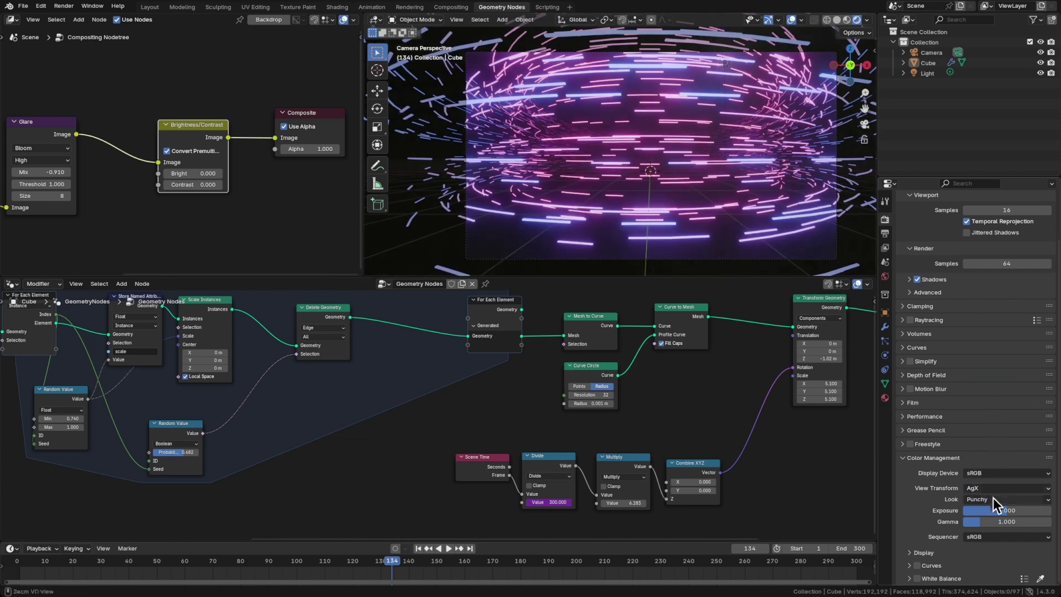
ctrl+scroll(993, 499, up, 1)
ctrl+scroll(993, 498, up, 1)
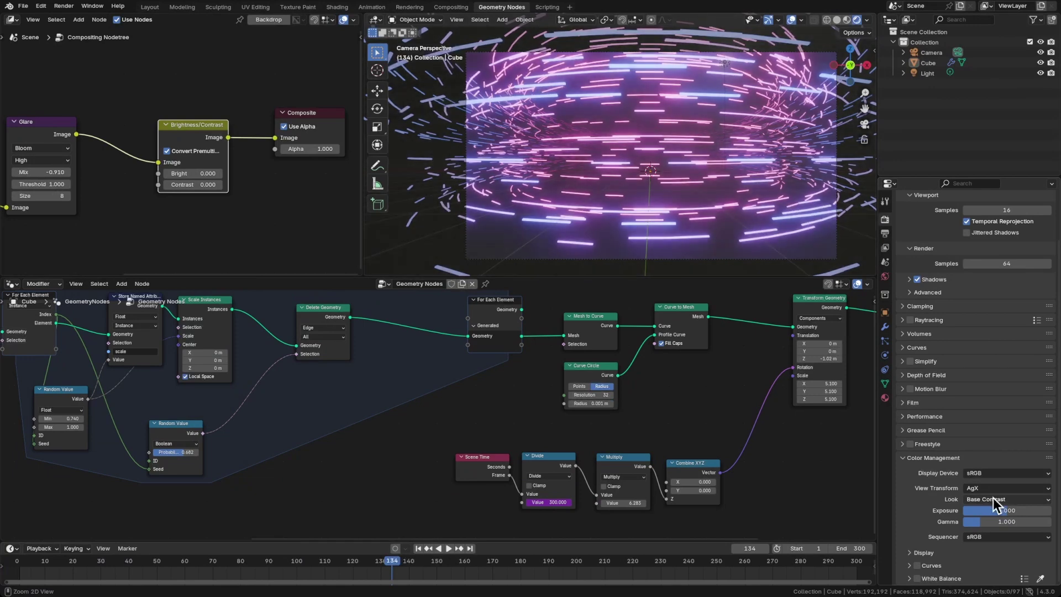
ctrl+scroll(993, 499, up, 2)
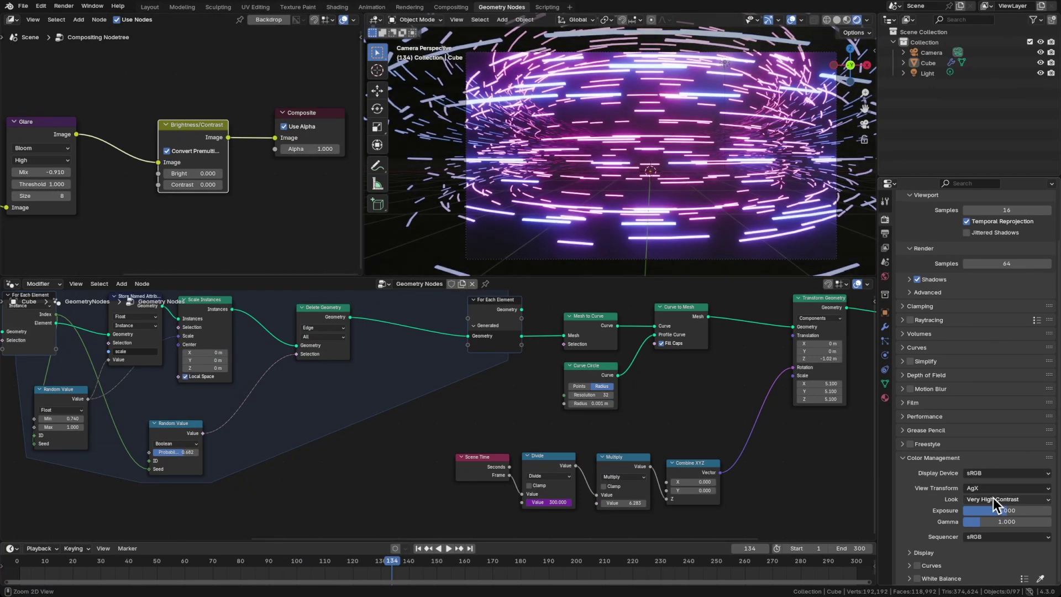
ctrl+scroll(994, 503, down, 3)
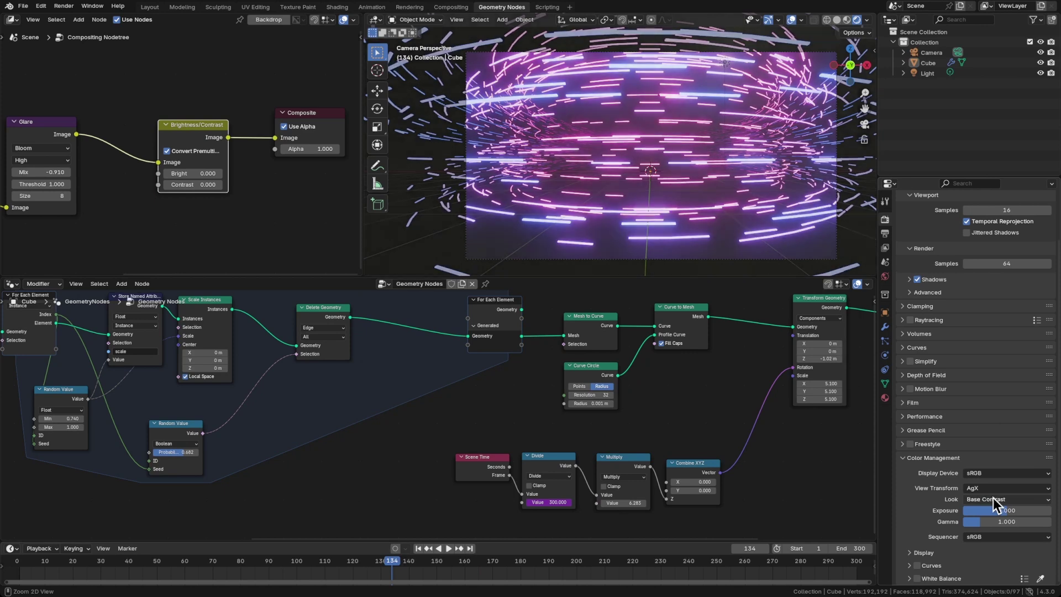
ctrl+scroll(993, 499, up, 2)
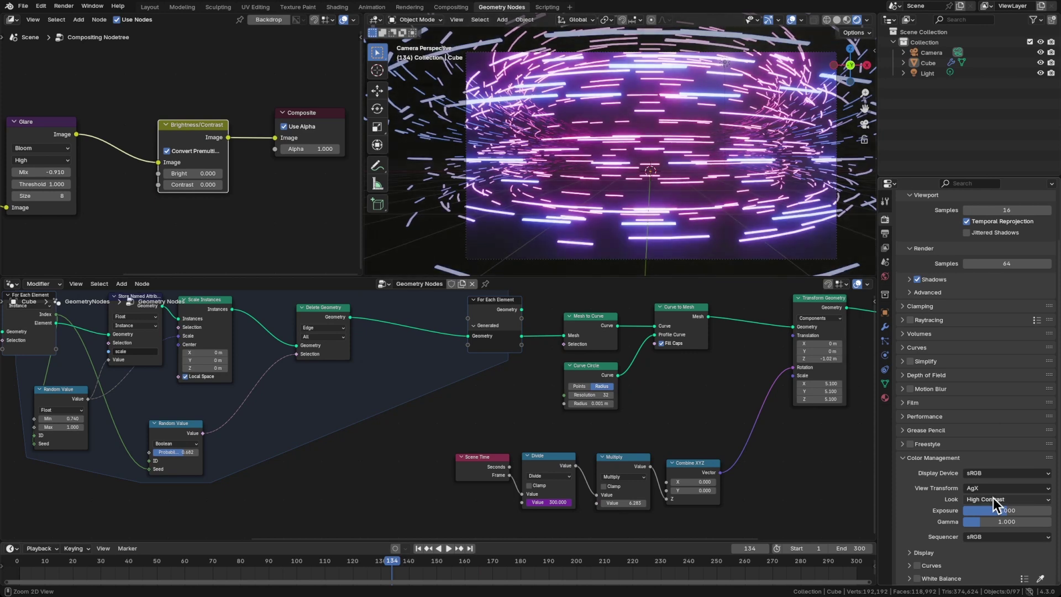
ctrl+scroll(993, 499, down, 1)
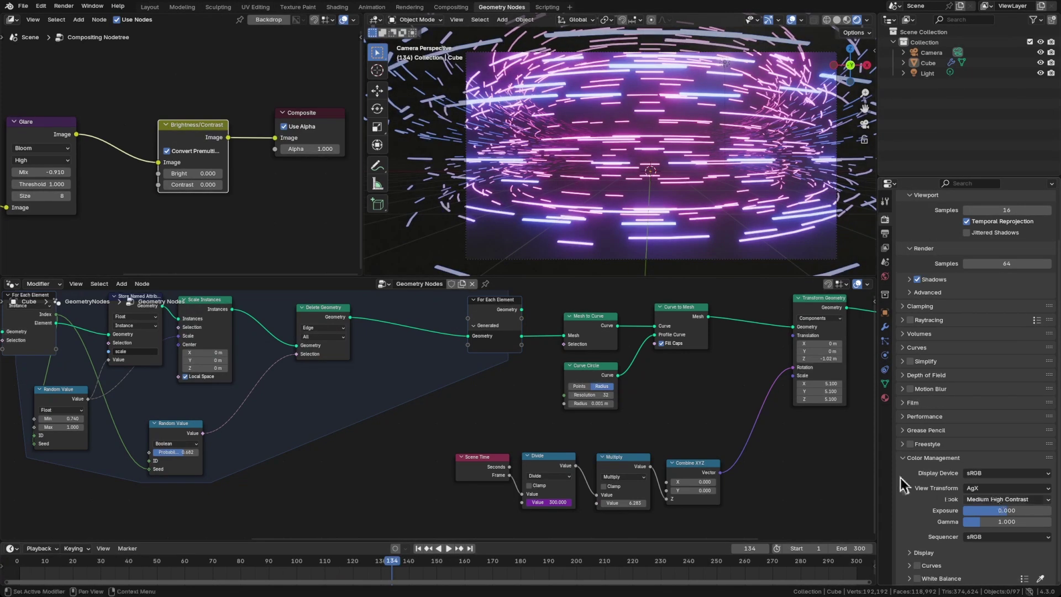
key(ctrl+s)
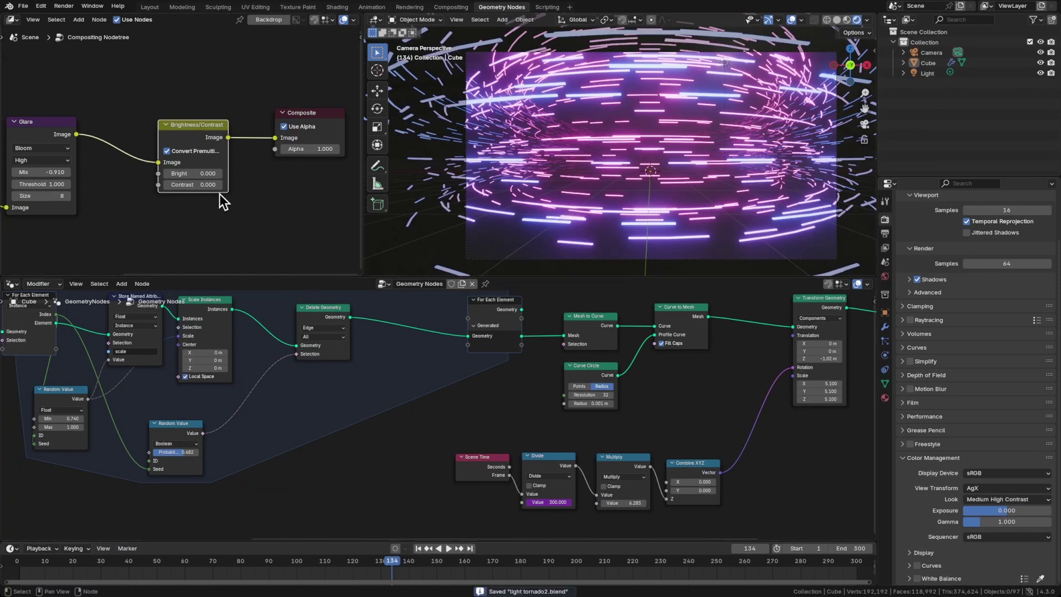
Replace the compositor's Brightness/Contrast node with a Hue/Saturation/Value node between Glare and Composite.
key(ctrl+x)
key(shift+a)
text(hue)
key(Down)
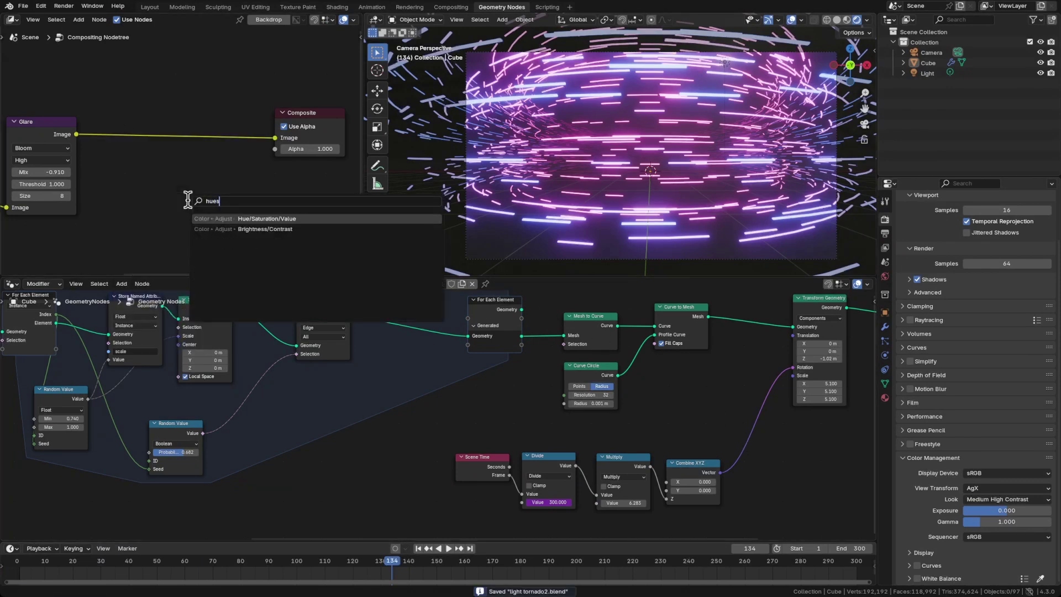
key(Return)
click(167, 122)
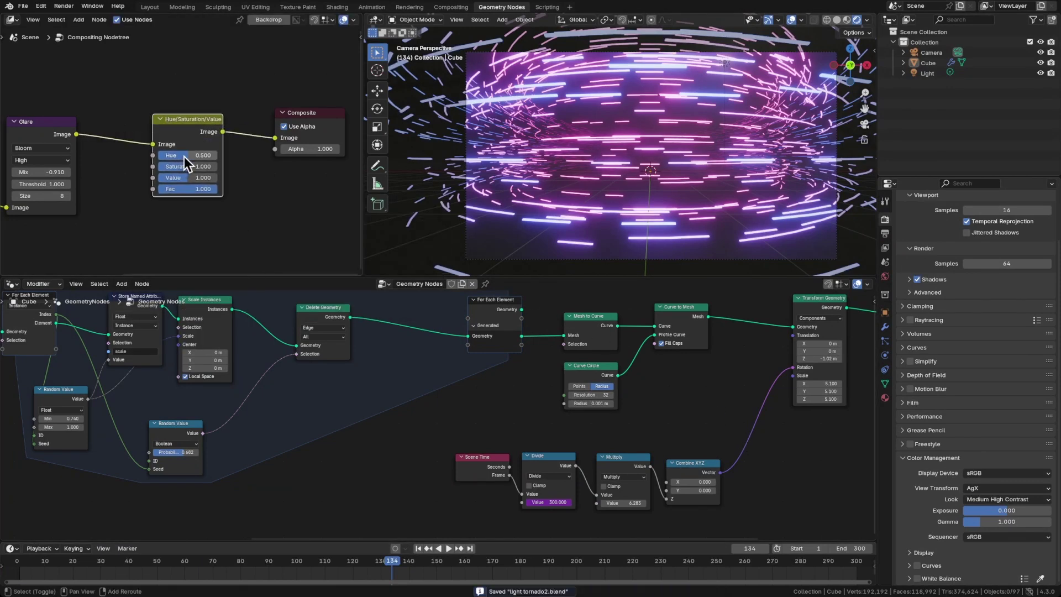
Set the Hue/Saturation/Value node's saturation to 1.085, save the file, and play the animation.
drag(189, 167, 216, 166)
right_click(197, 167)
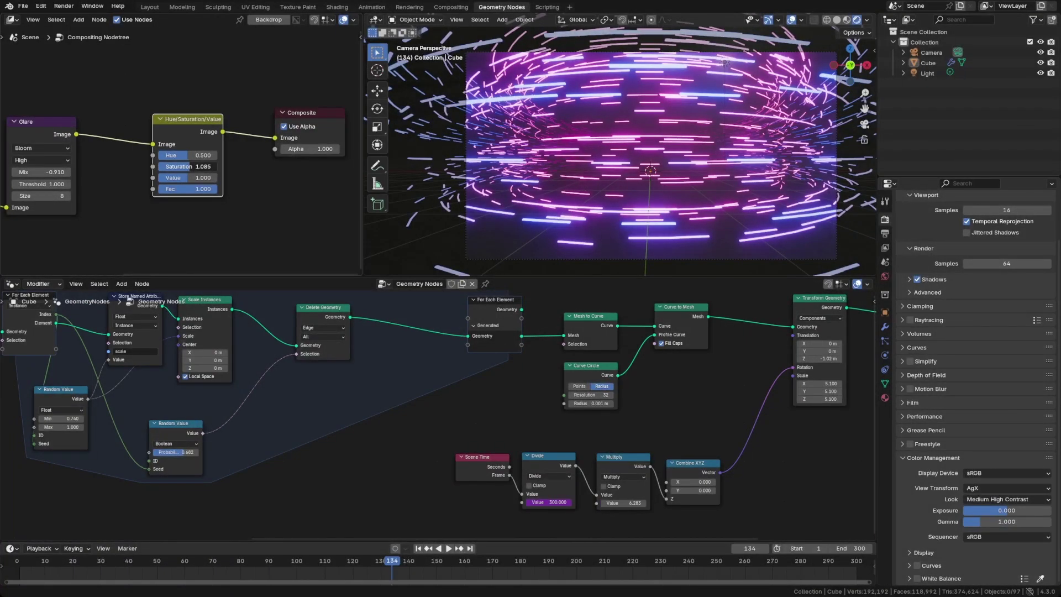
key(ctrl+s)
key(space)
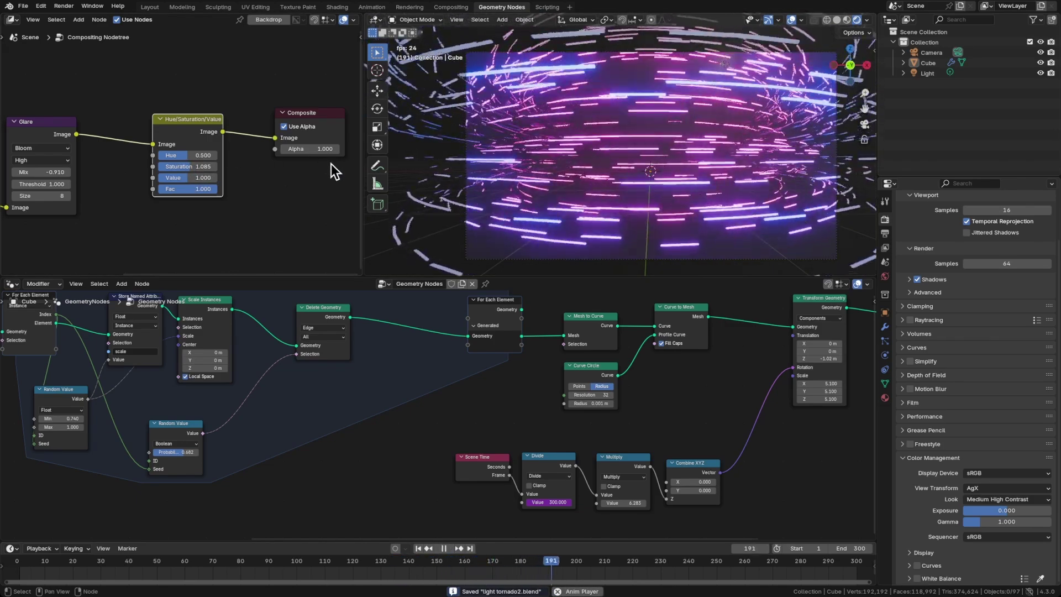
scroll(570, 198, down, 2)
shift+middle_drag(614, 192, 582, 201)
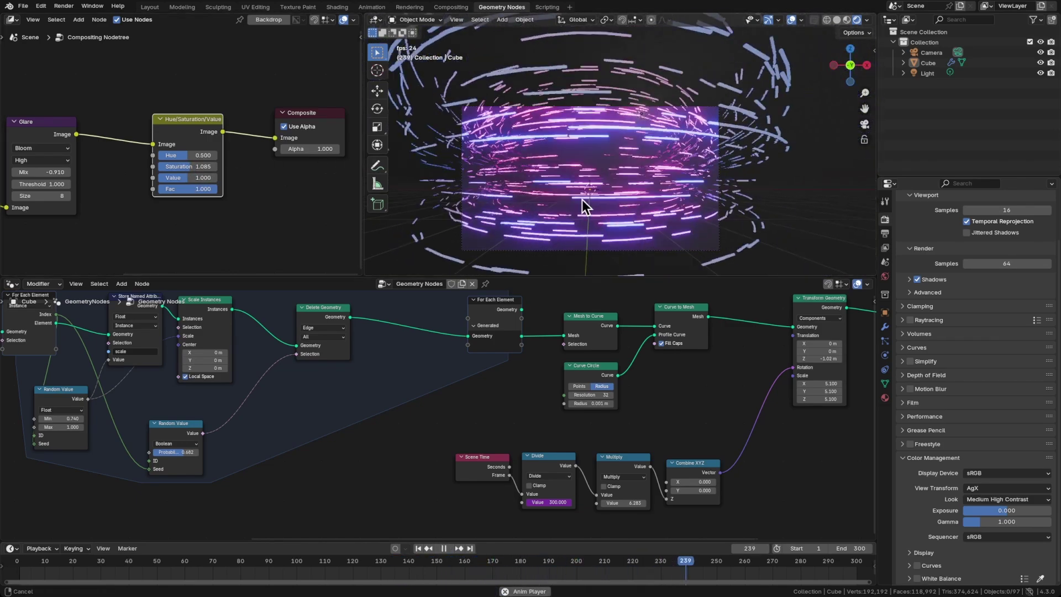
Set the camera's viewport Passepartout to 0.989.
click(931, 52)
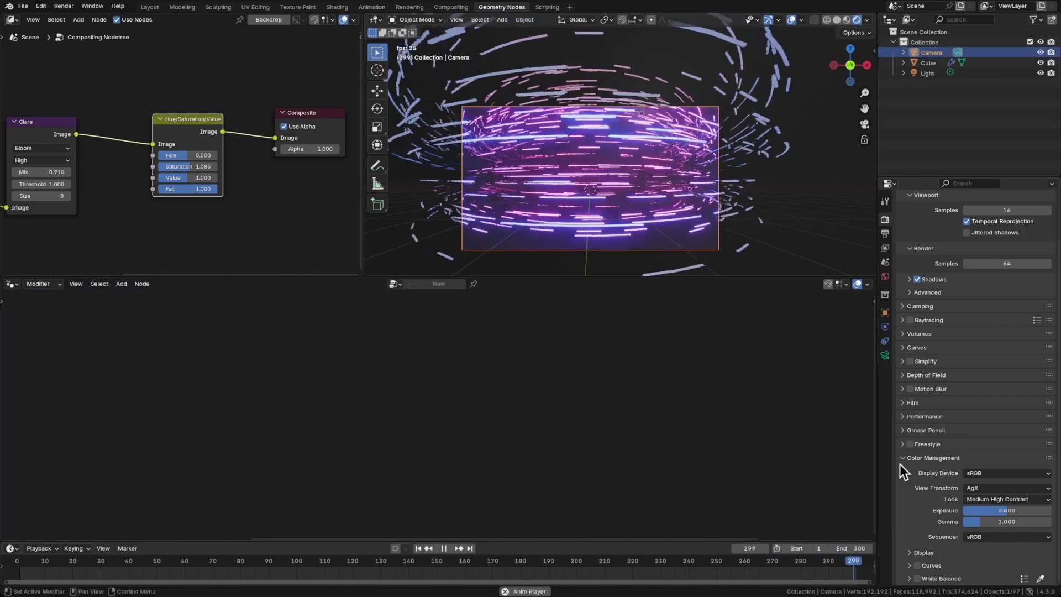
click(886, 355)
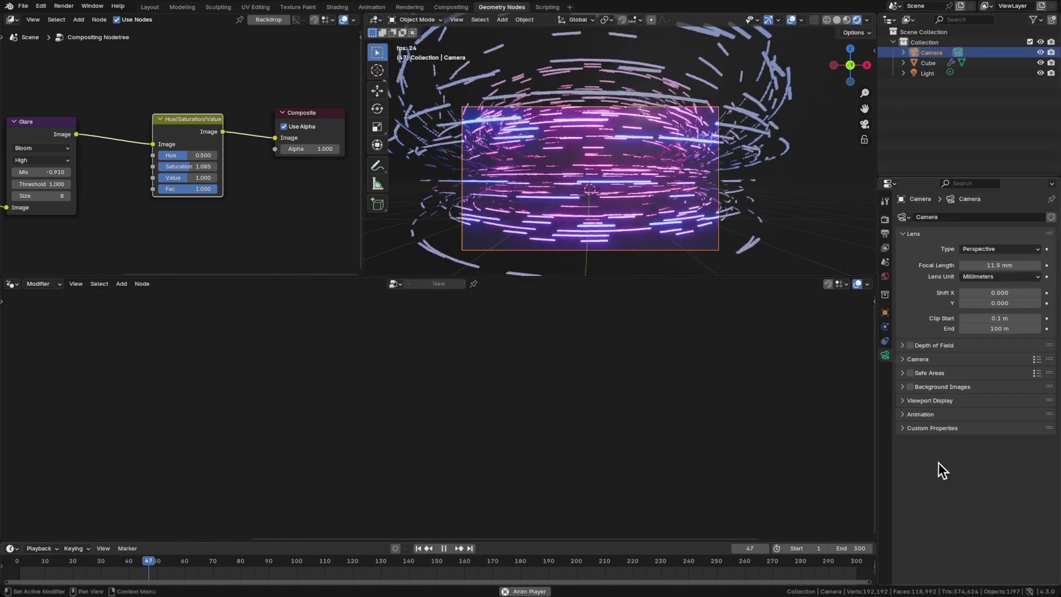
click(931, 401)
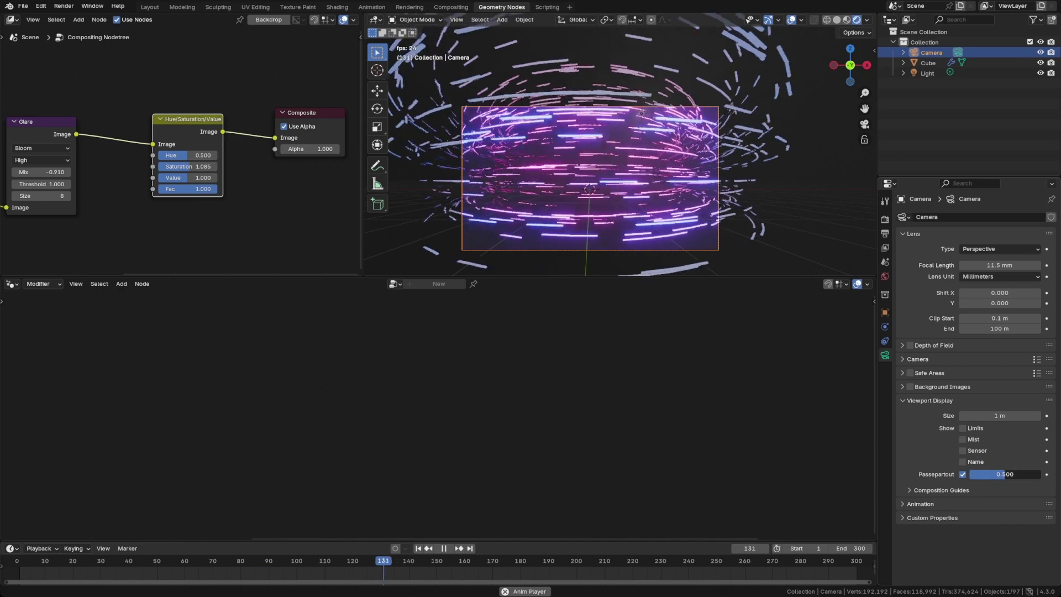
drag(1004, 474, 1041, 475)
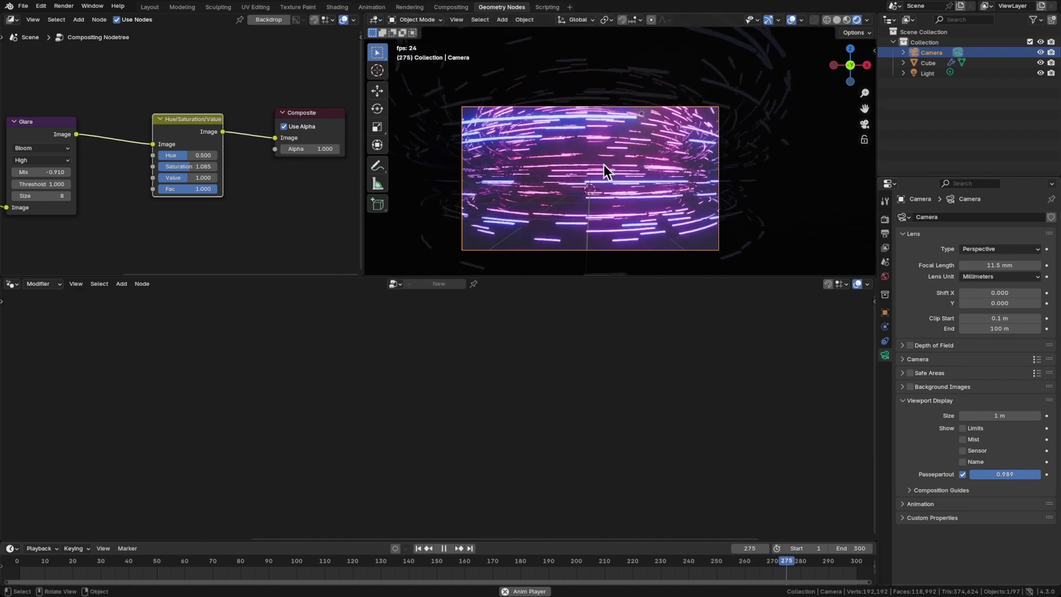
In the Cube's Transform Geometry node, set the Z translation to -1.39 m, save, and set the X, Y and Z scale to 4.820.
click(602, 184)
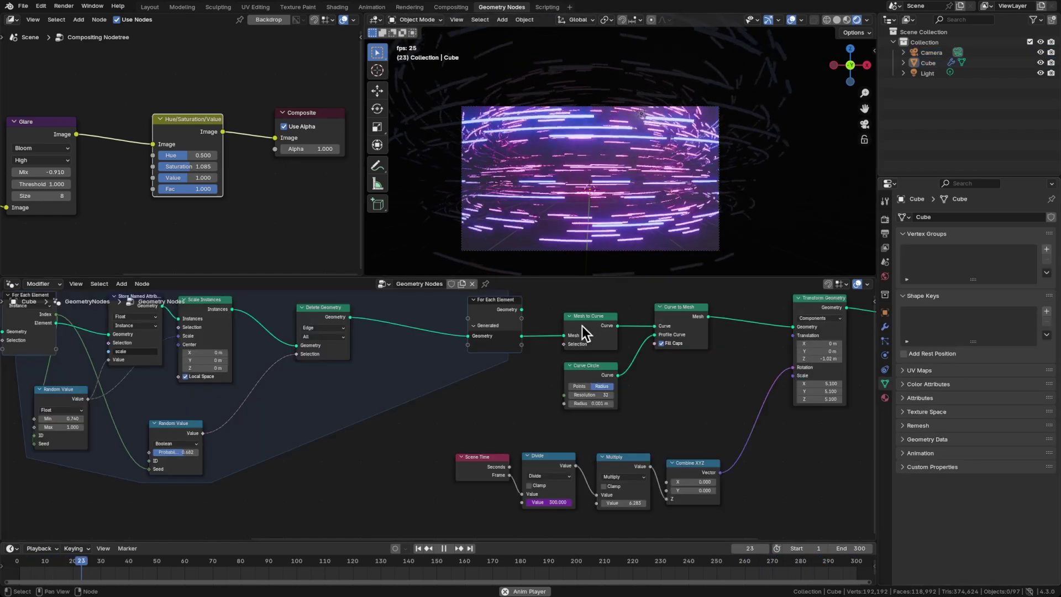
middle_drag(733, 378, 582, 382)
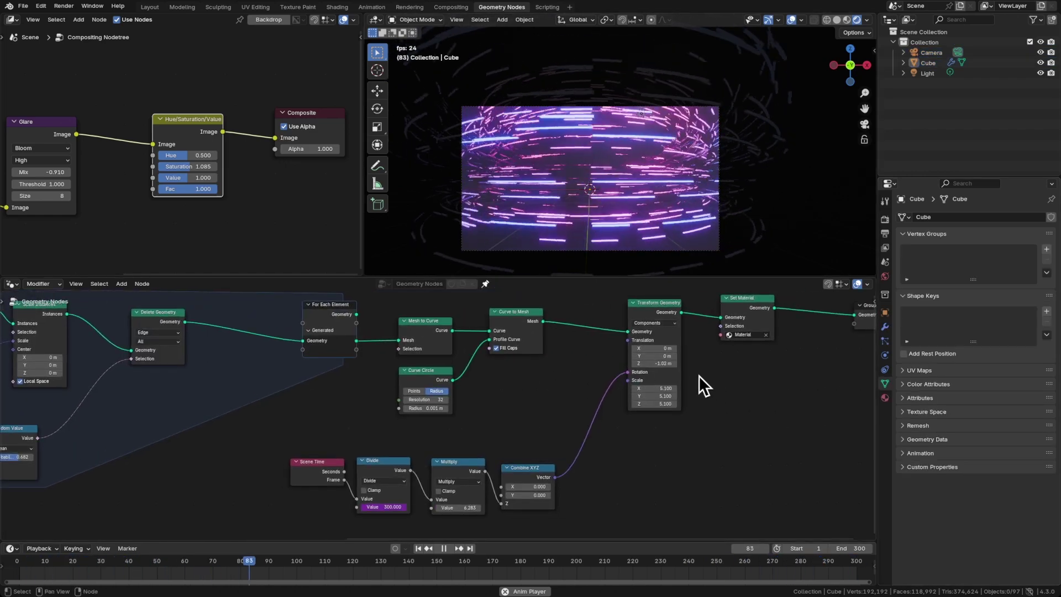
scroll(656, 362, up, 3)
drag(661, 364, 665, 363)
key(ctrl+s)
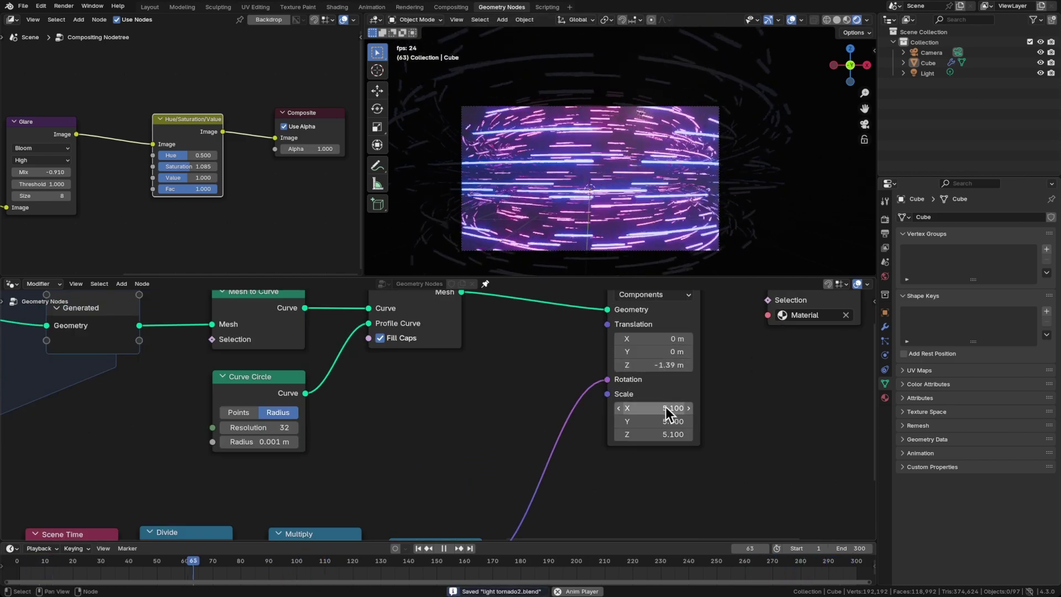
drag(671, 408, 627, 434)
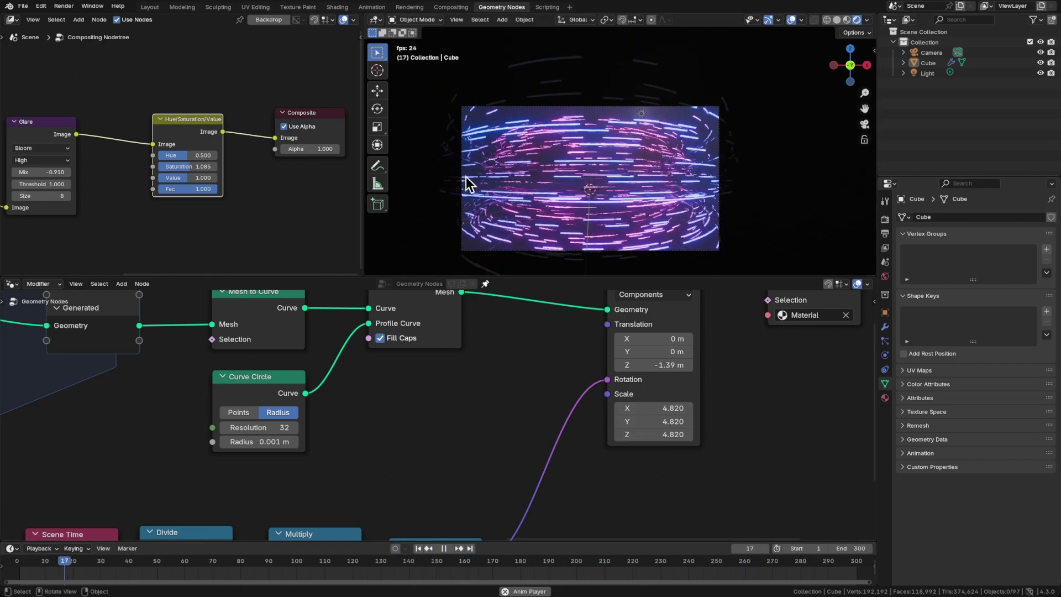
scroll(574, 189, up, 2)
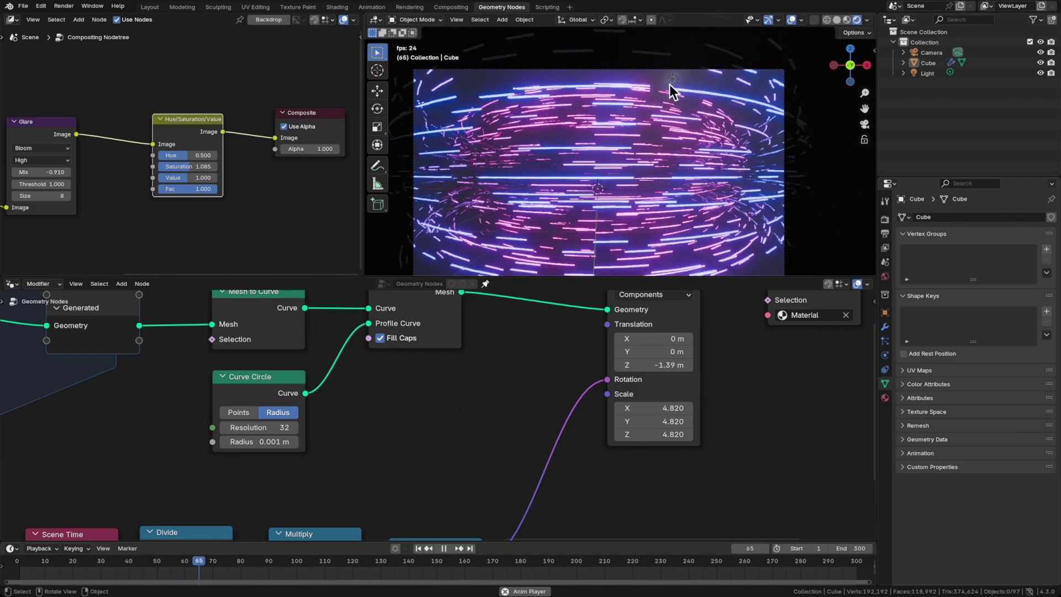
Delete the point light from the scene and save the file.
click(930, 73)
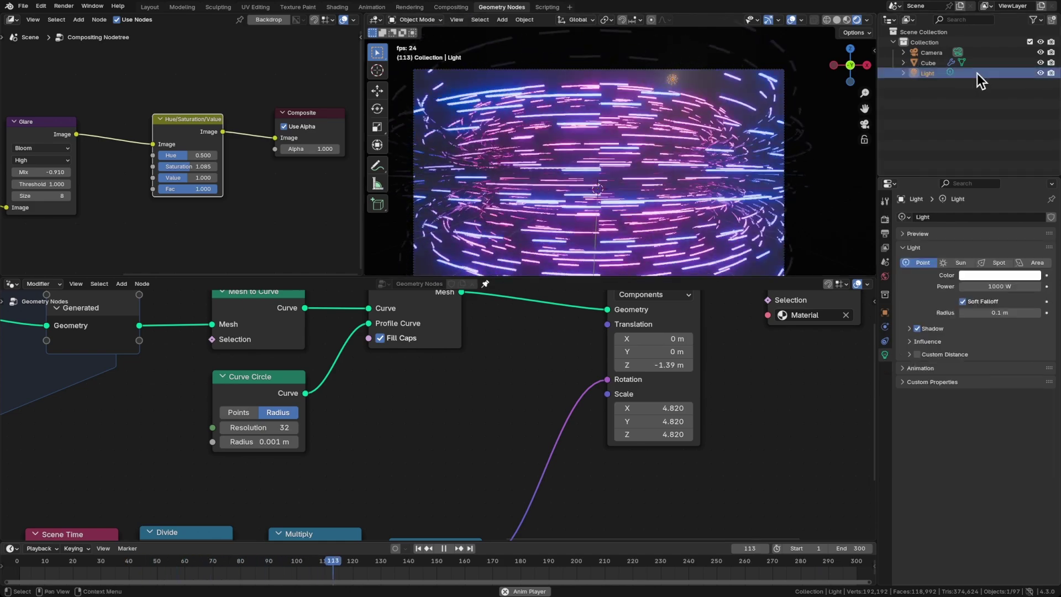
key(Delete)
key(ctrl+s)
scroll(634, 186, down, 1)
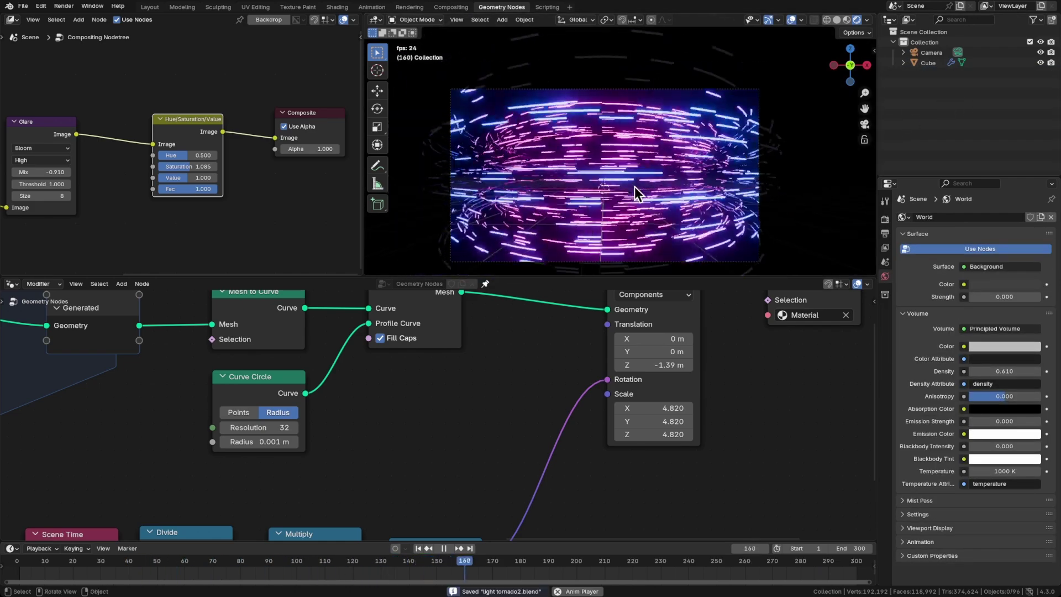
Undo the light's deletion and hide it instead, set the Transform Geometry Z translation to -1.28 m, and save the file.
key(ctrl+z)
key(shift+Left)
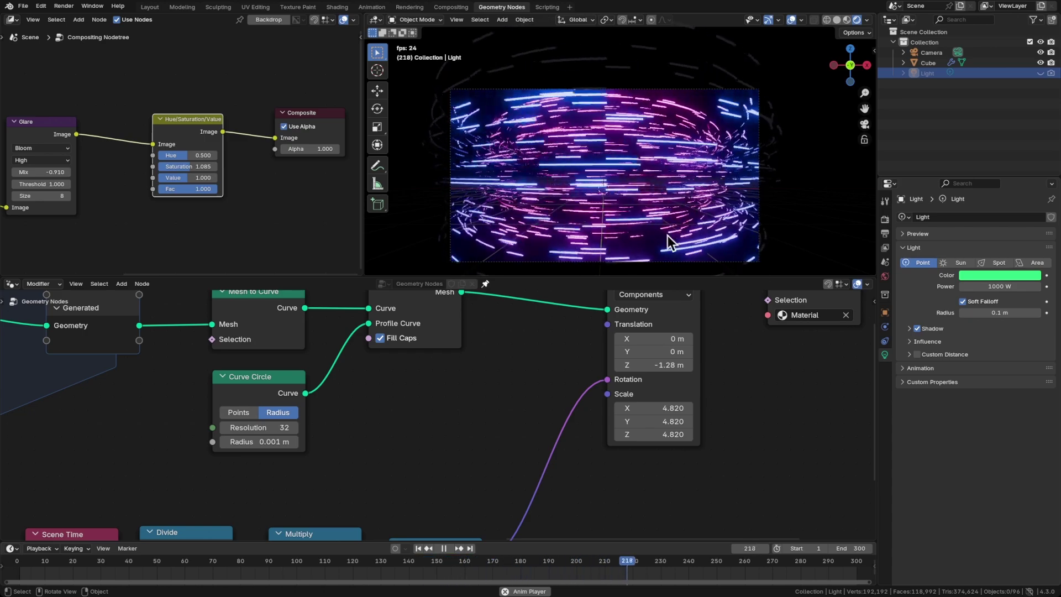
key(space)
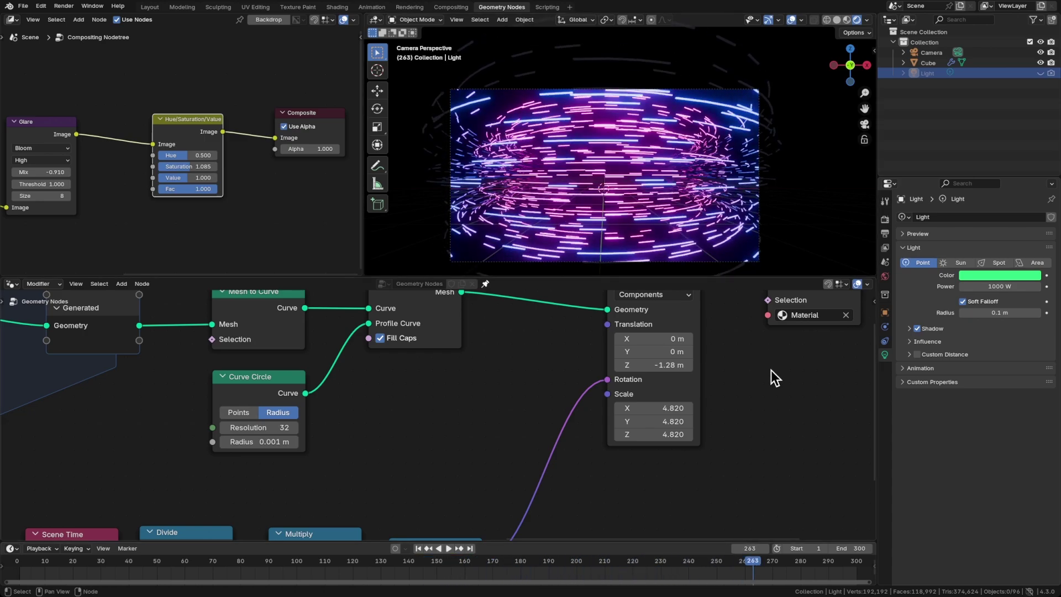
key(ctrl+s)
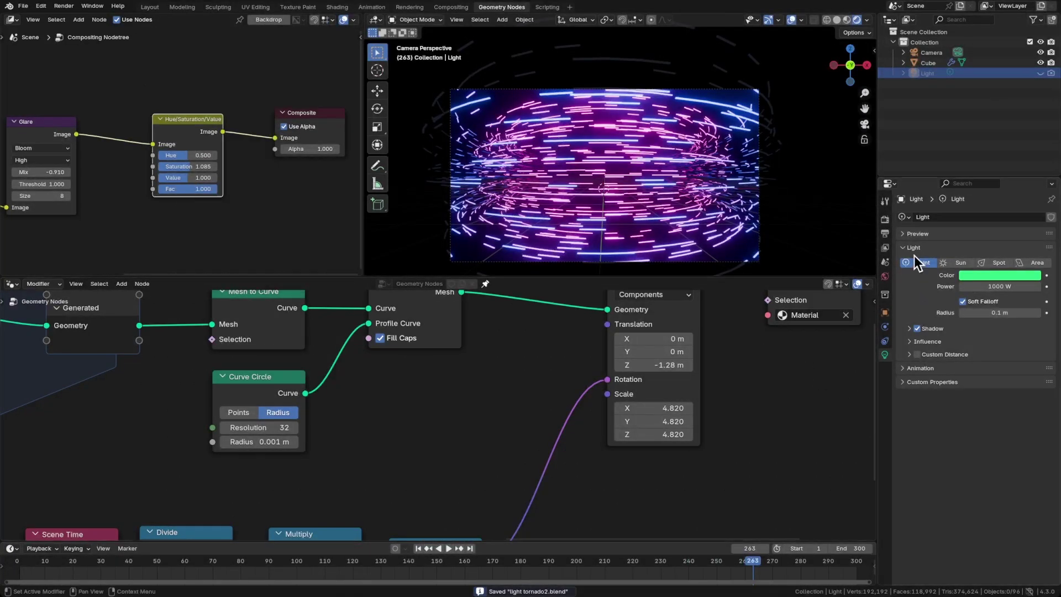
Enable Raytracing in the EEVEE render settings.
click(885, 219)
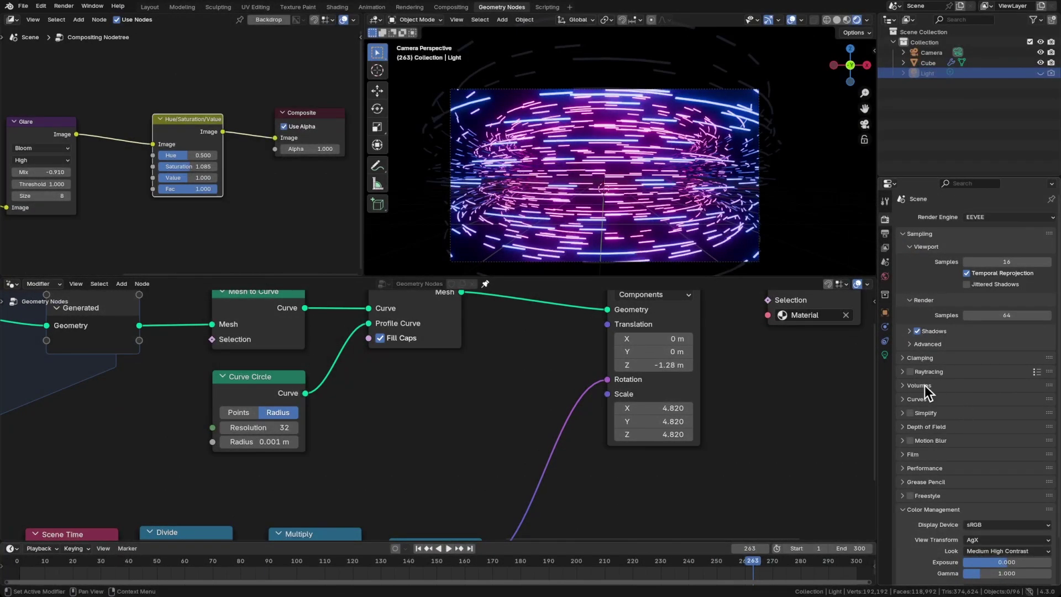
click(910, 372)
Set the render output's file format to FFmpeg Video and open its encoding settings.
click(885, 234)
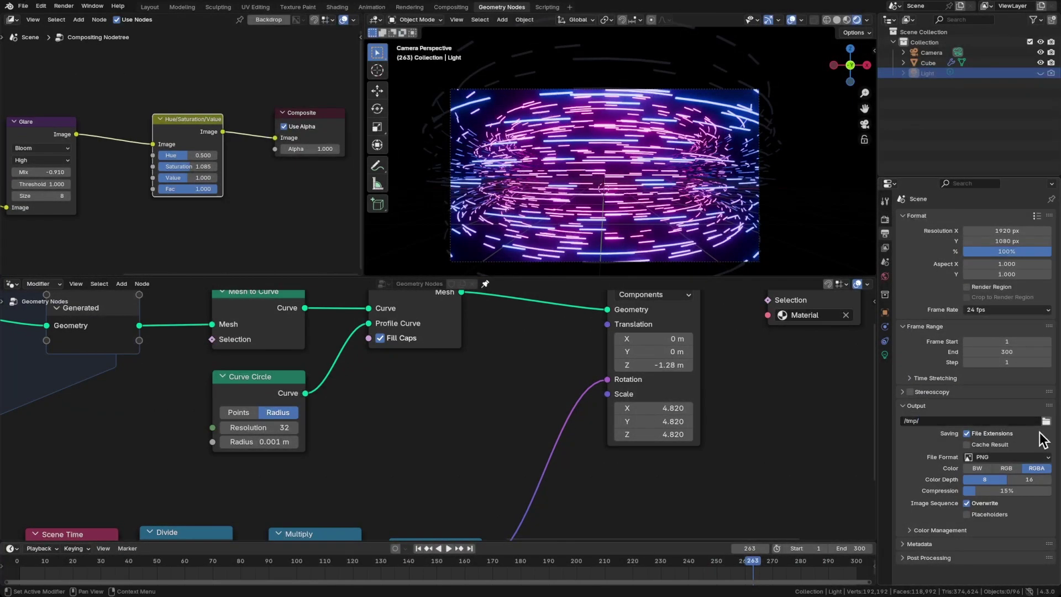
click(1017, 456)
click(1017, 482)
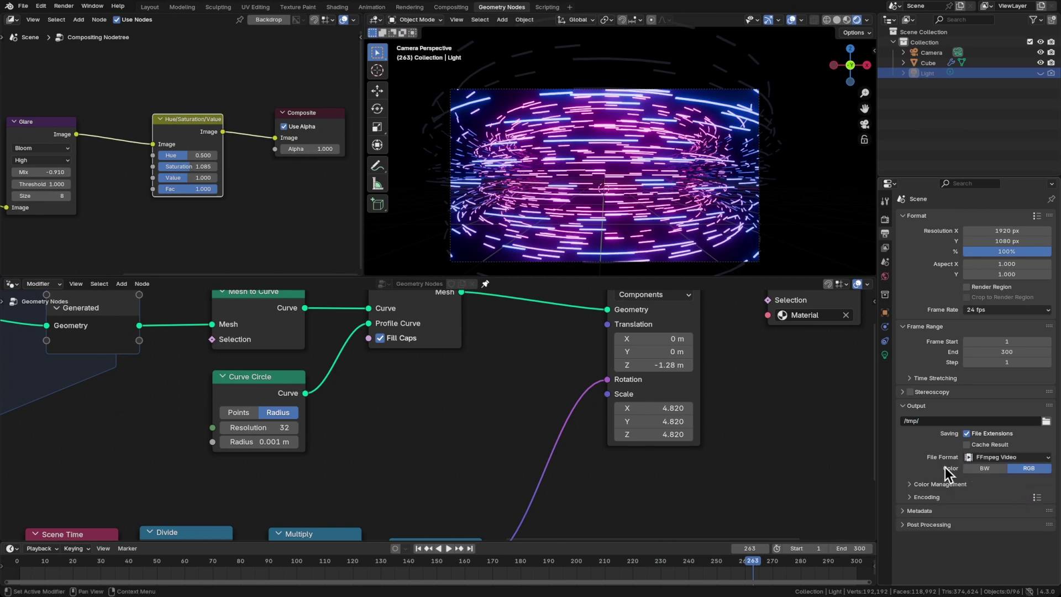
scroll(993, 397, down, 3)
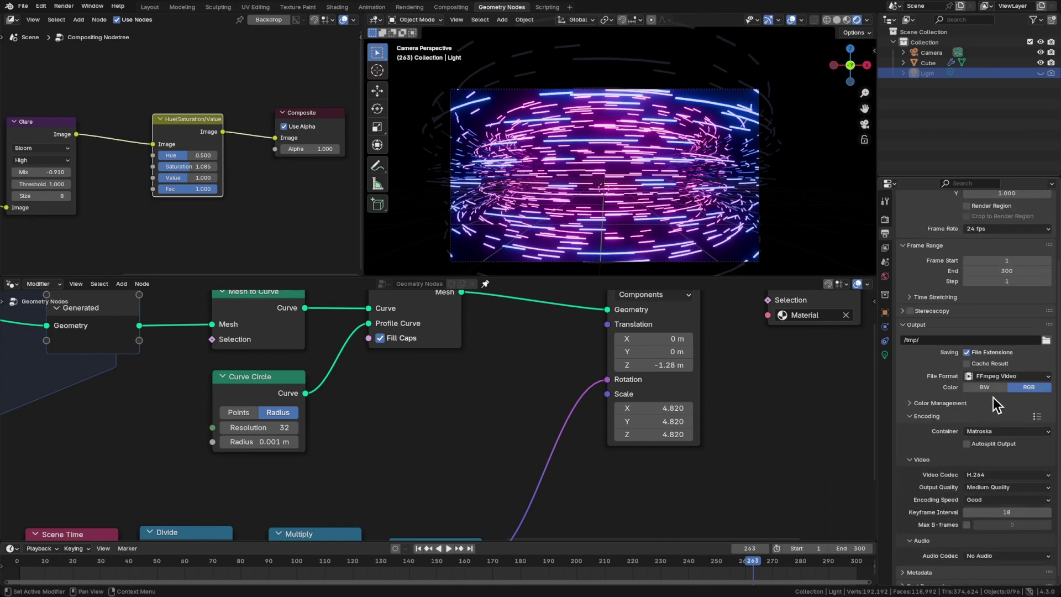
Set the video encoding's output quality to Perceptually Lossless.
click(989, 487)
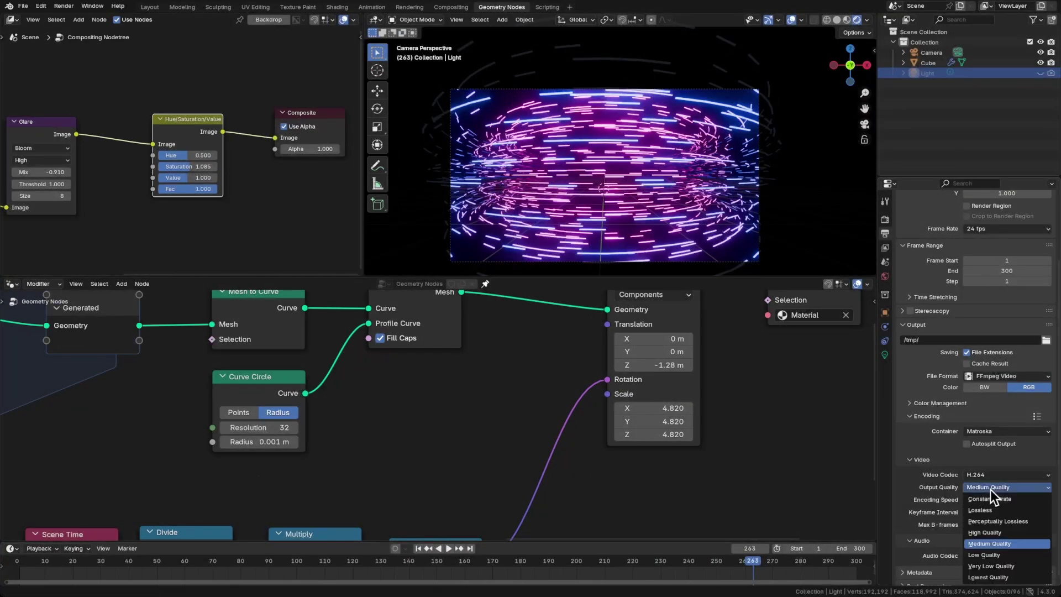
click(986, 532)
click(993, 490)
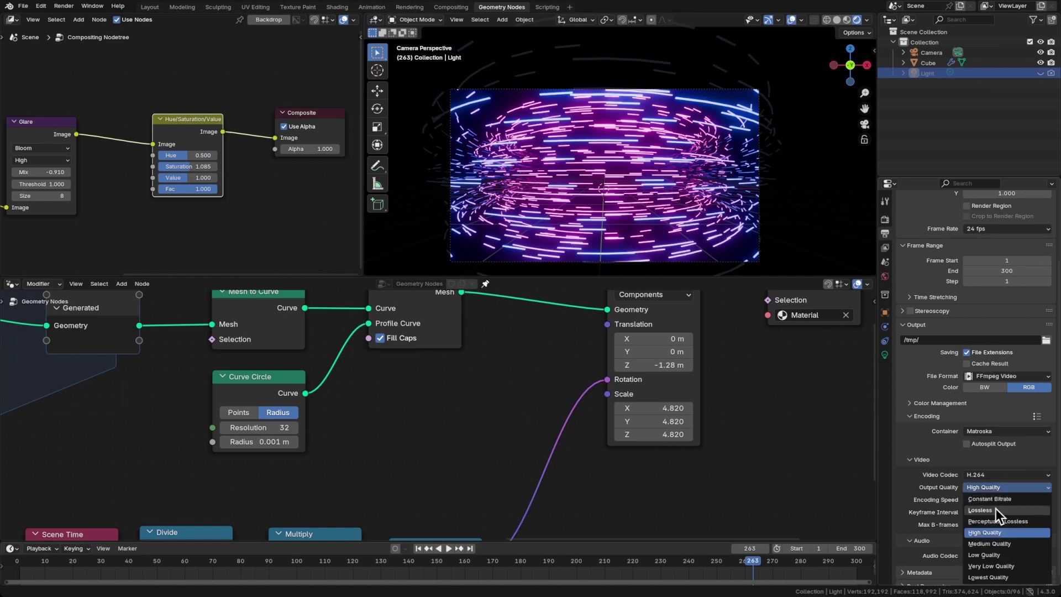
click(989, 520)
scroll(938, 493, down, 1)
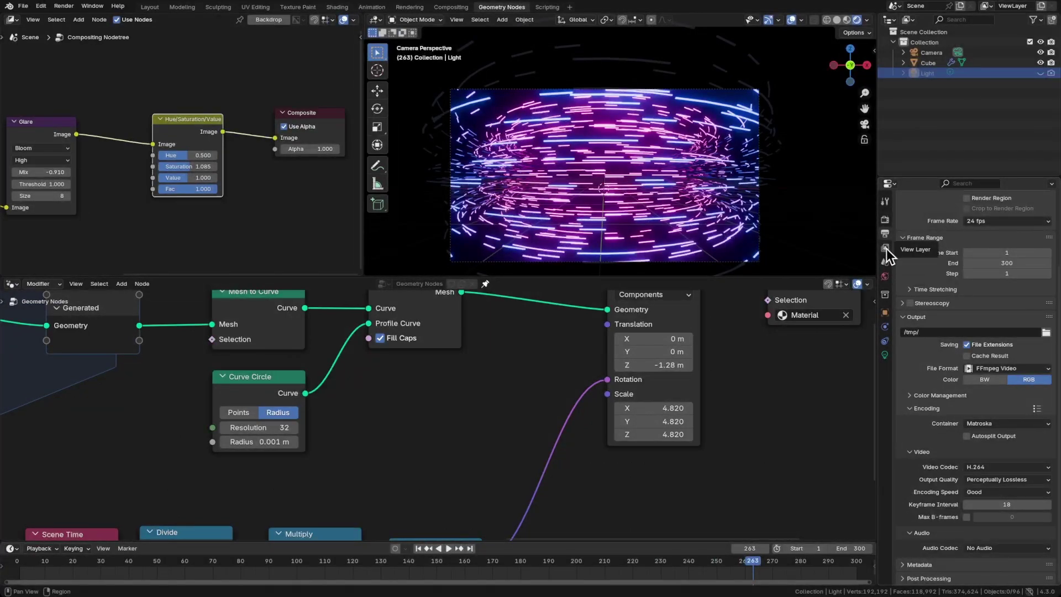
Set the render output's frame rate to 30 fps.
scroll(938, 303, up, 2)
click(983, 281)
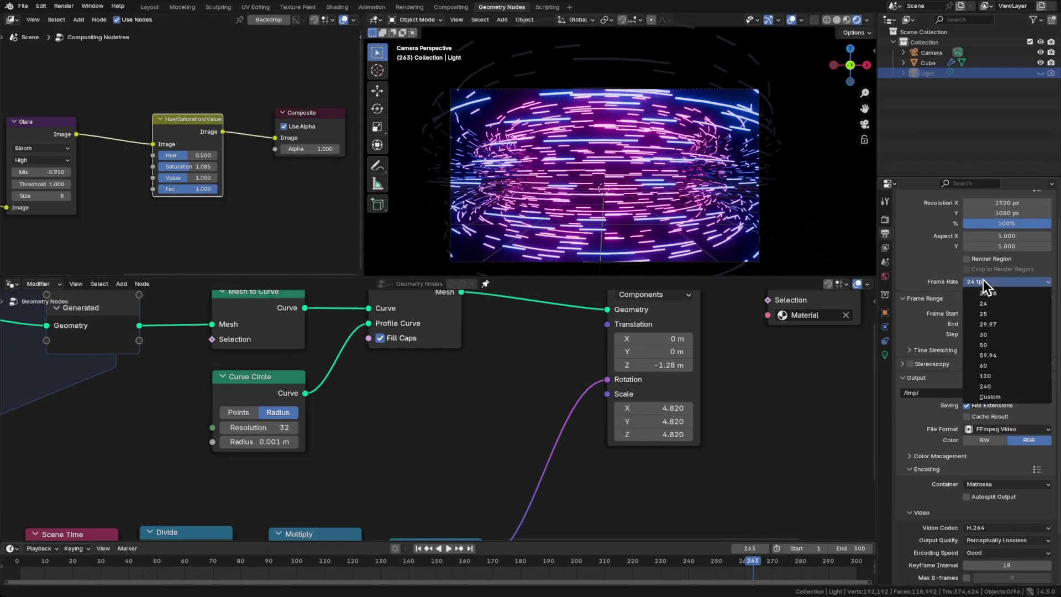
click(992, 333)
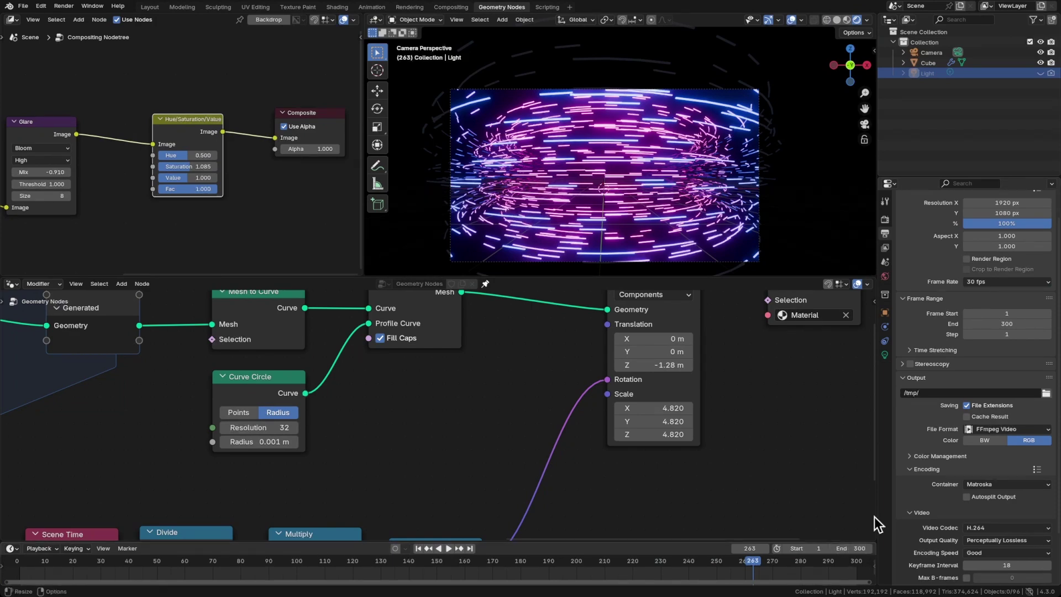
Save the file and briefly play the animation past the end of the frame range to preview the loop.
key(ctrl+s)
key(space)
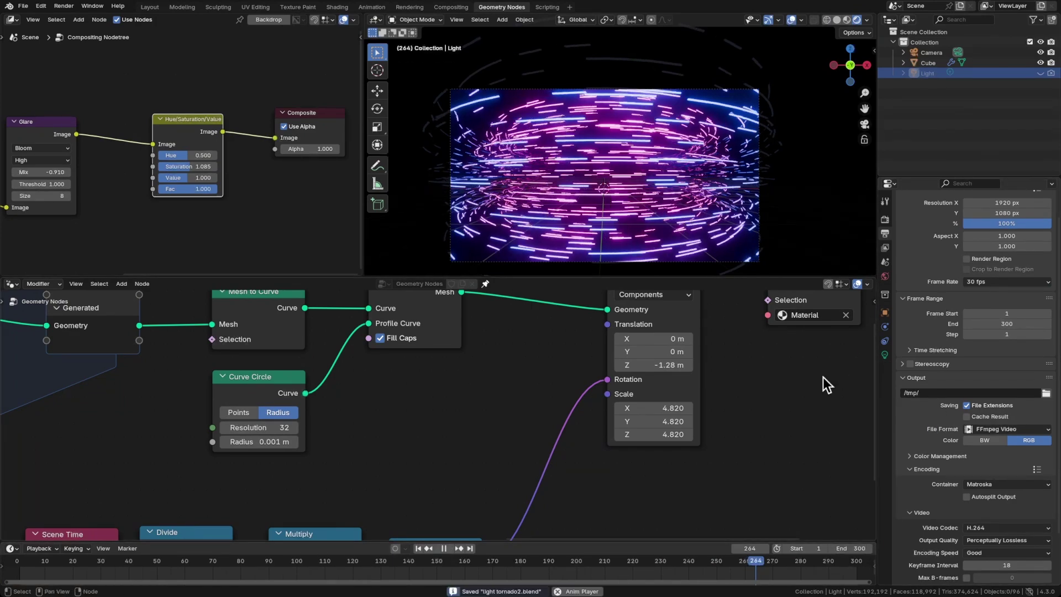
key(space)
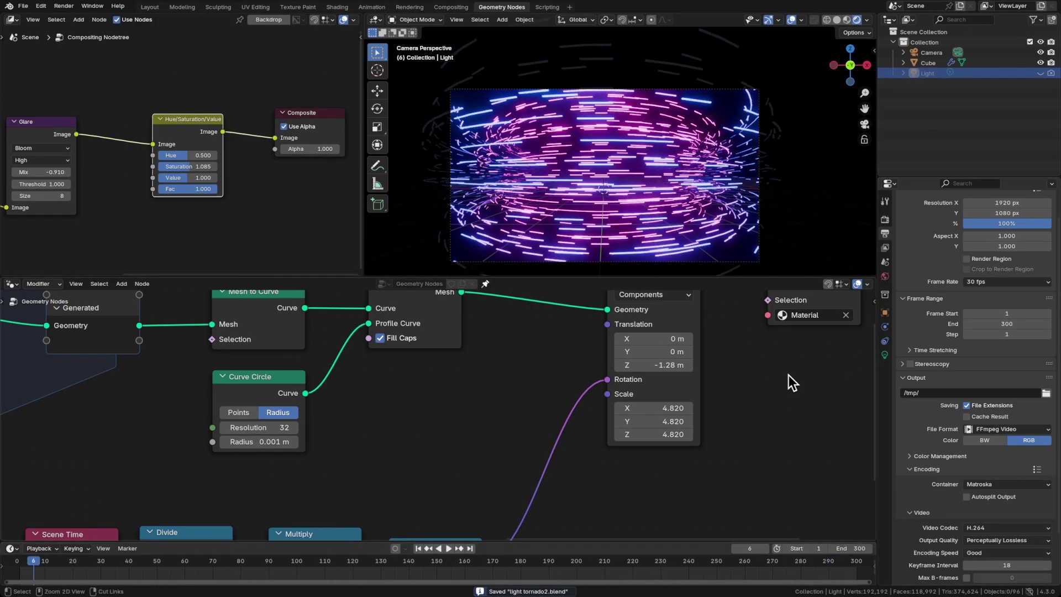